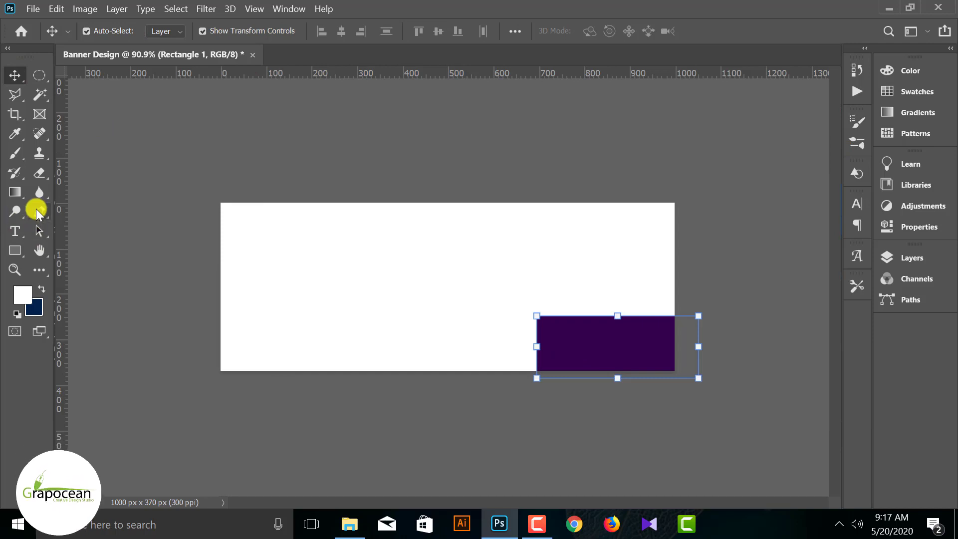
- Slant the purple rectangle's left side by moving its upper-left anchor point inward with the Pen tool
click(39, 211)
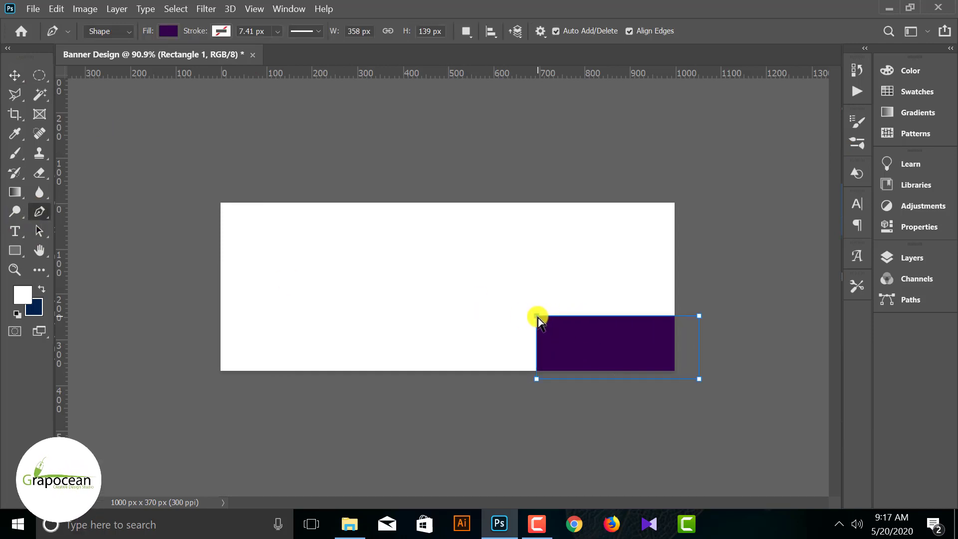
drag(537, 317, 586, 316)
key(Return)
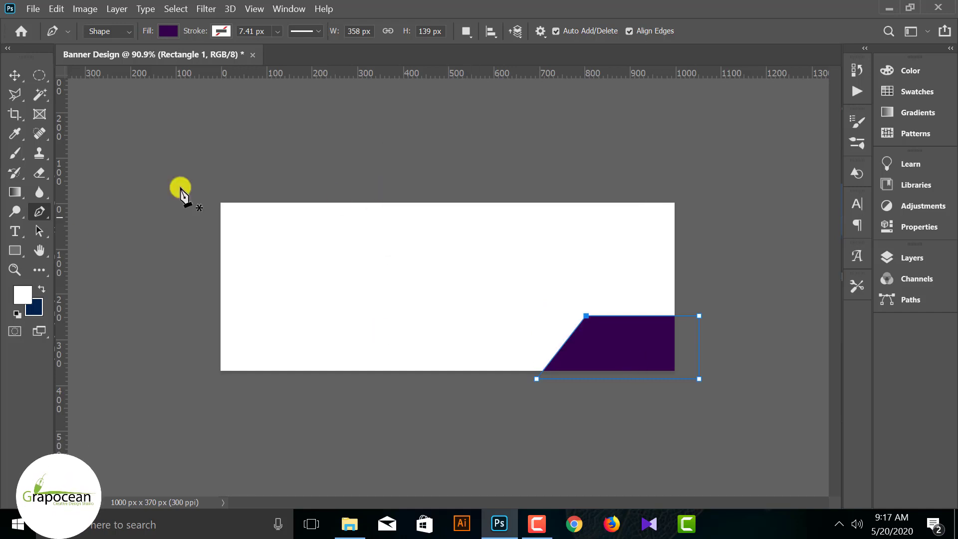
- Scale the slanted purple shape to about 152.8% and position it across the banner's lower-right corner
click(15, 75)
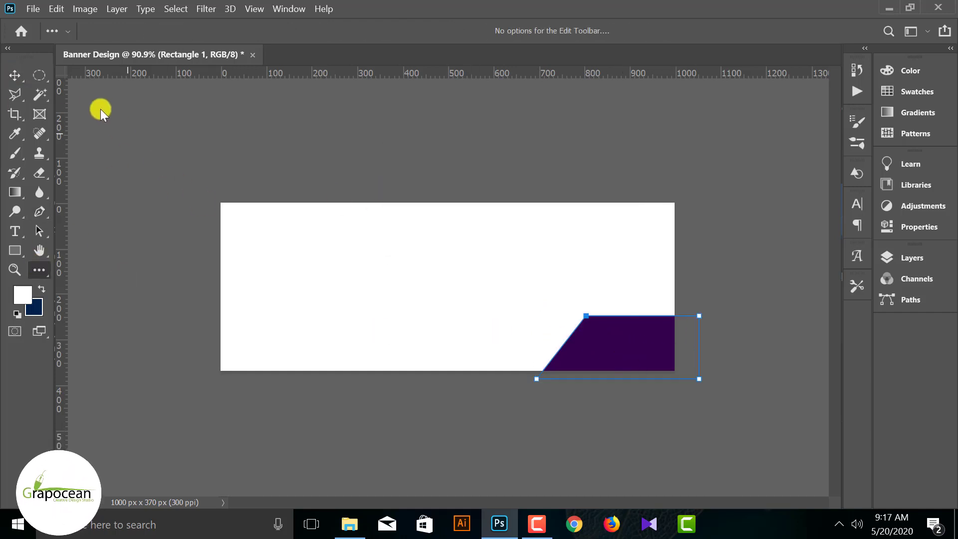
drag(617, 349, 592, 348)
drag(674, 352, 723, 358)
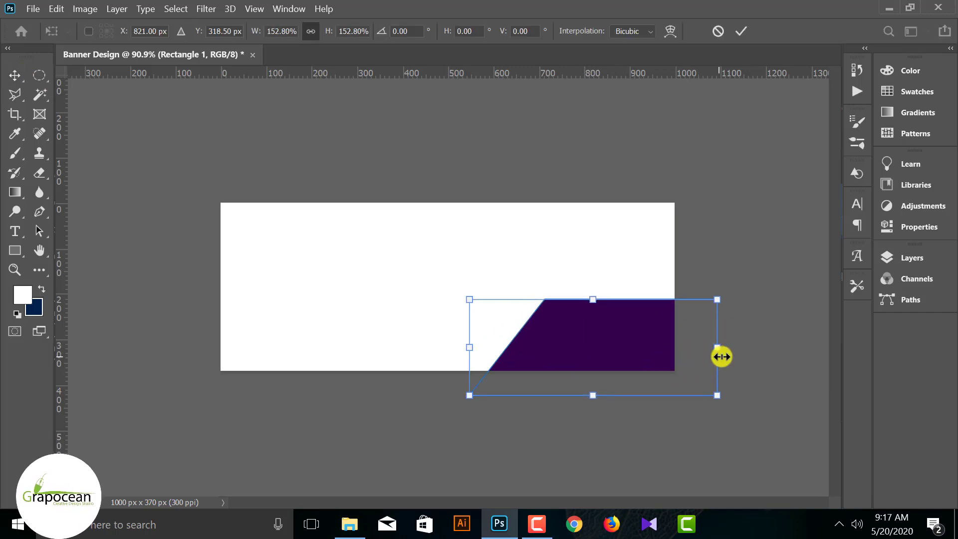
drag(630, 353, 596, 366)
click(743, 31)
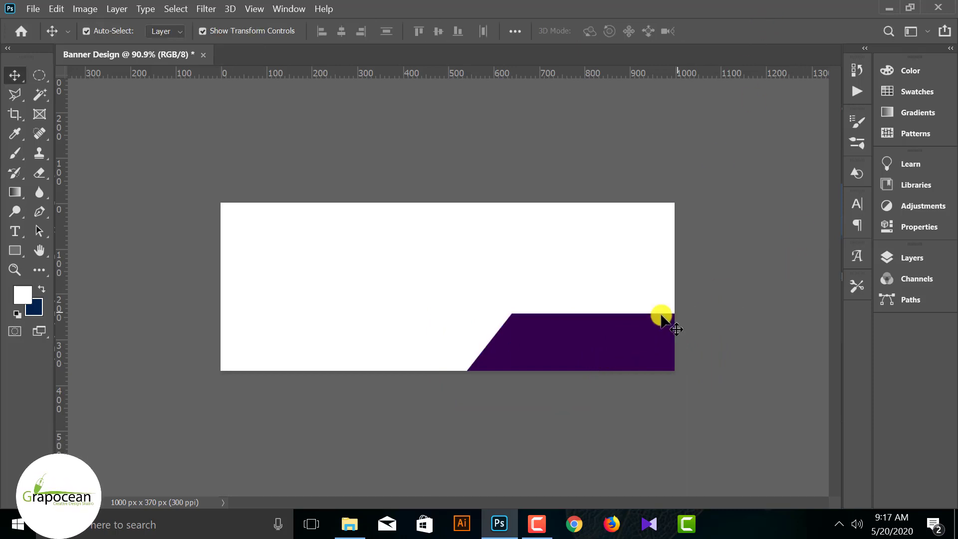
- Duplicate the Rectangle 1 layer and toggle the copy's visibility to check it
click(923, 257)
drag(808, 342, 826, 424)
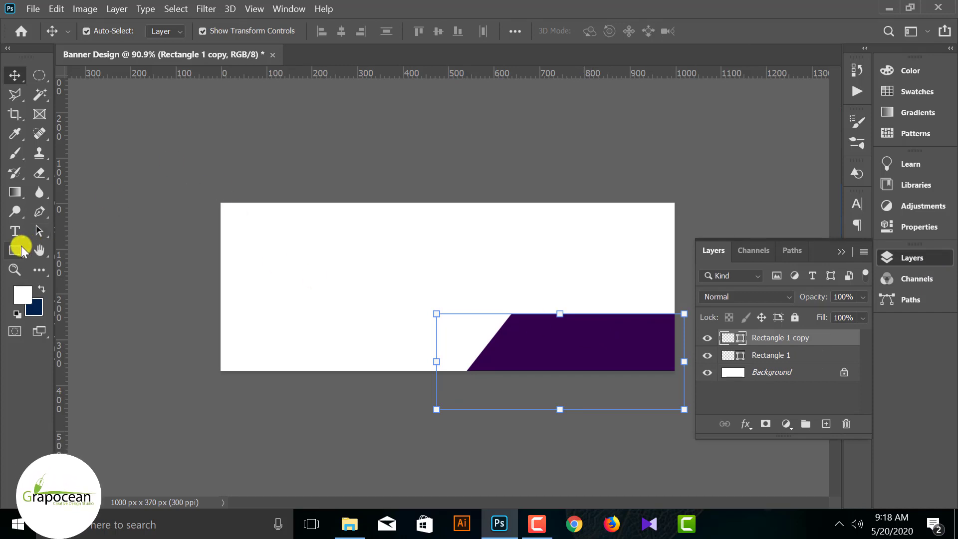
click(707, 338)
click(706, 338)
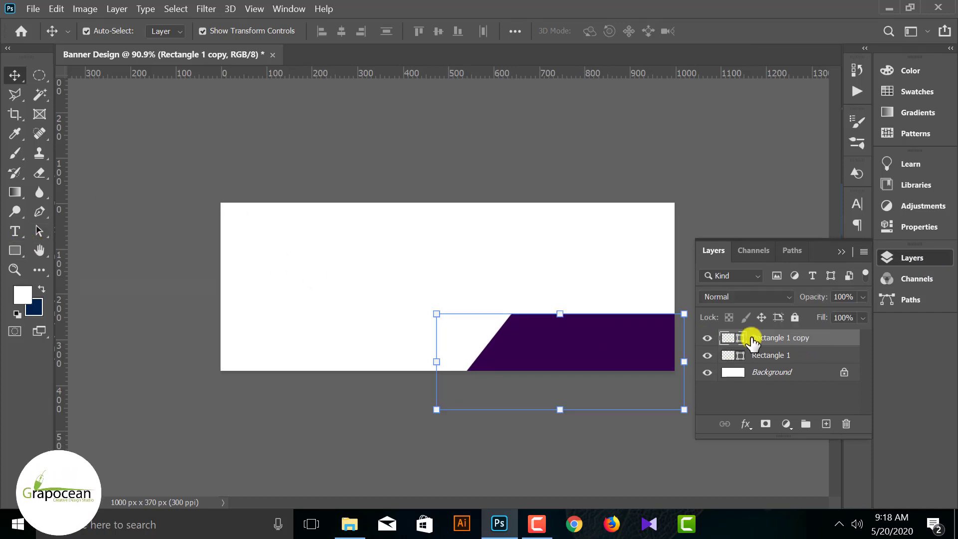
- Fill the duplicated shape with the dark crimson swatch from the Darker group
click(14, 251)
click(169, 30)
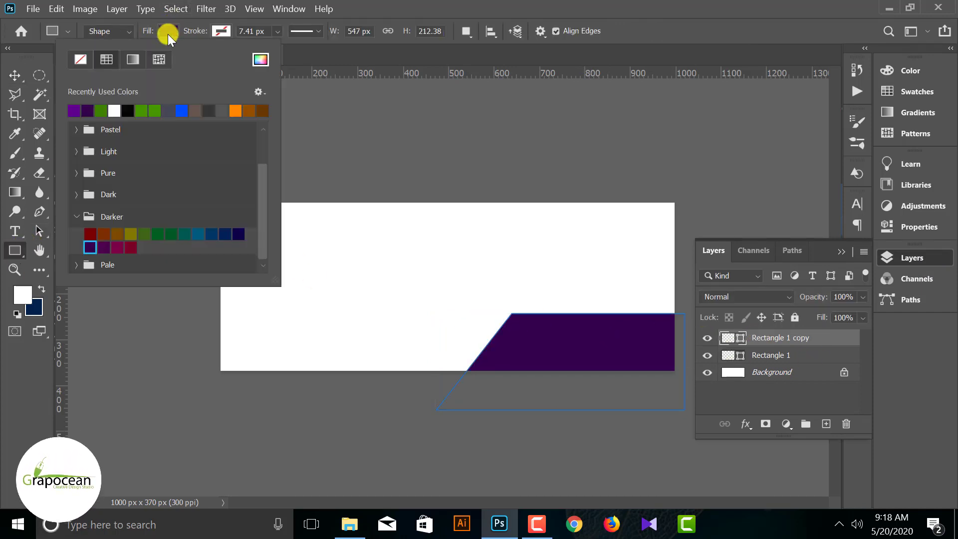
click(128, 248)
key(v)
click(130, 399)
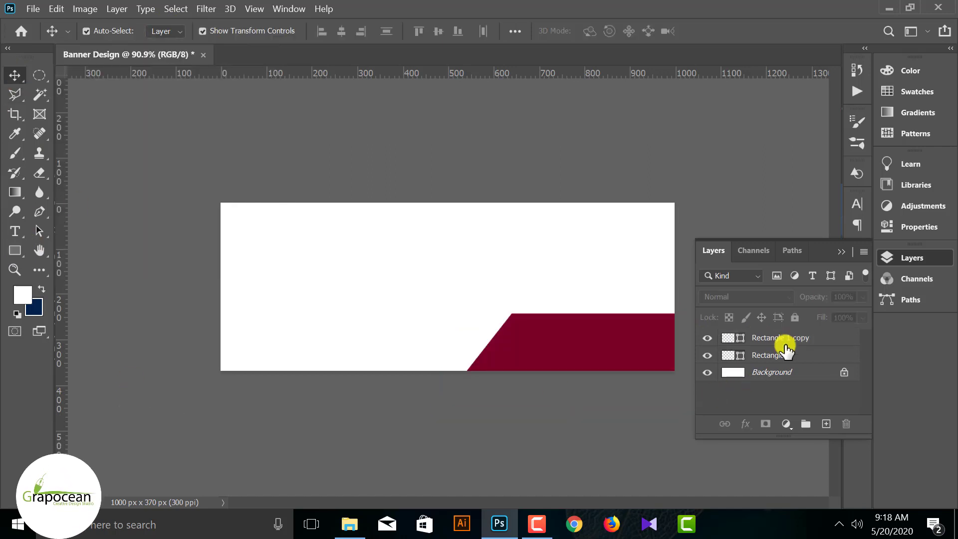
- Place the crimson copy beneath Rectangle 1 and nudge it up and left so it borders the purple shape
drag(793, 344, 711, 370)
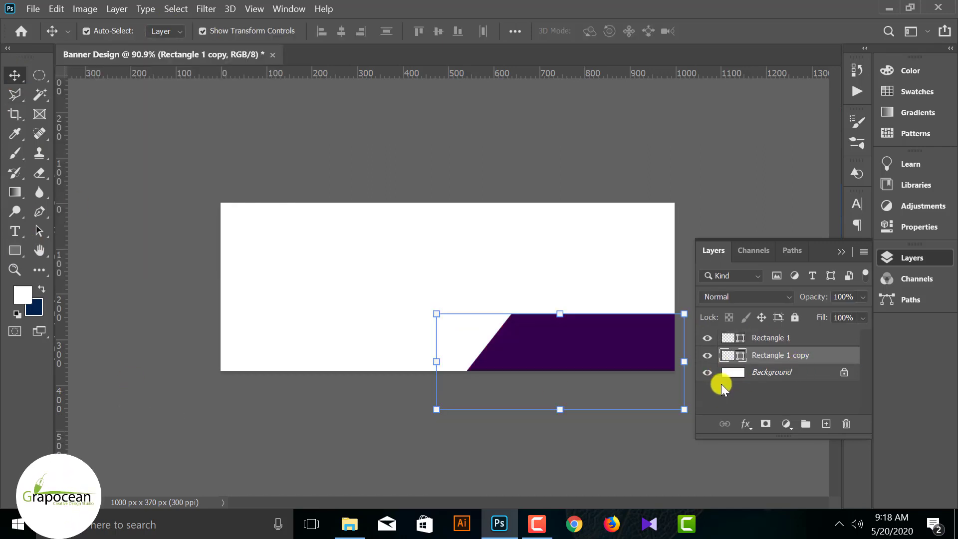
key(Up)
key(Up)
key(Up)
key(Up)
key(Up)
key(Up)
key(Left)
key(Left)
key(Left)
key(Left)
key(Left)
key(Left)
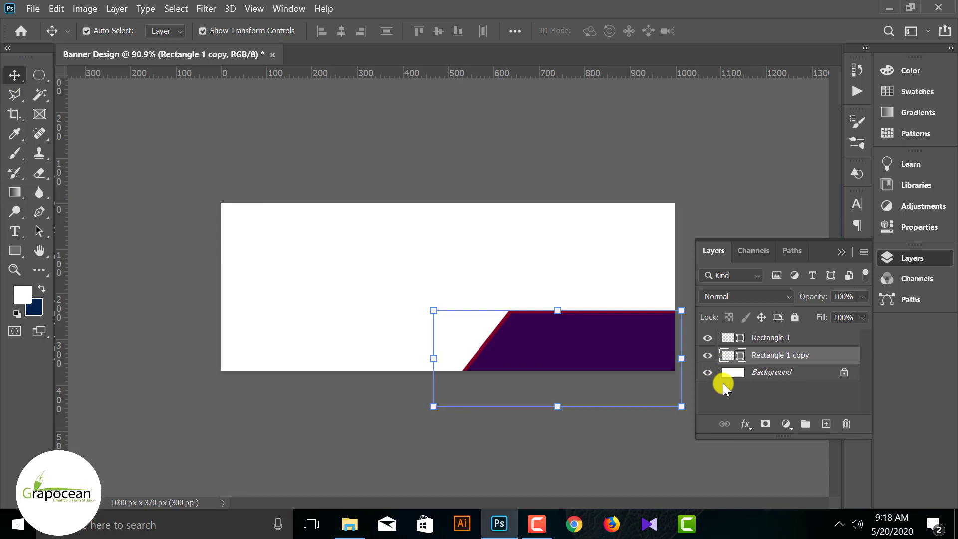
key(Up)
key(Up)
key(Up)
key(Up)
key(Up)
key(Left)
key(Left)
key(Left)
key(Left)
key(Left)
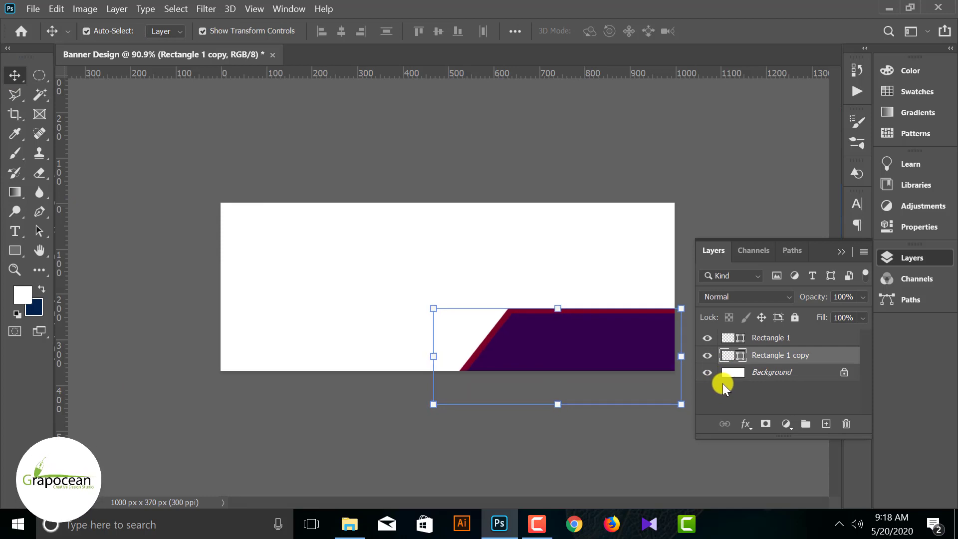
key(Up)
key(Up)
key(Up)
key(Up)
key(Up)
key(Up)
key(Up)
key(Up)
key(Up)
key(Up)
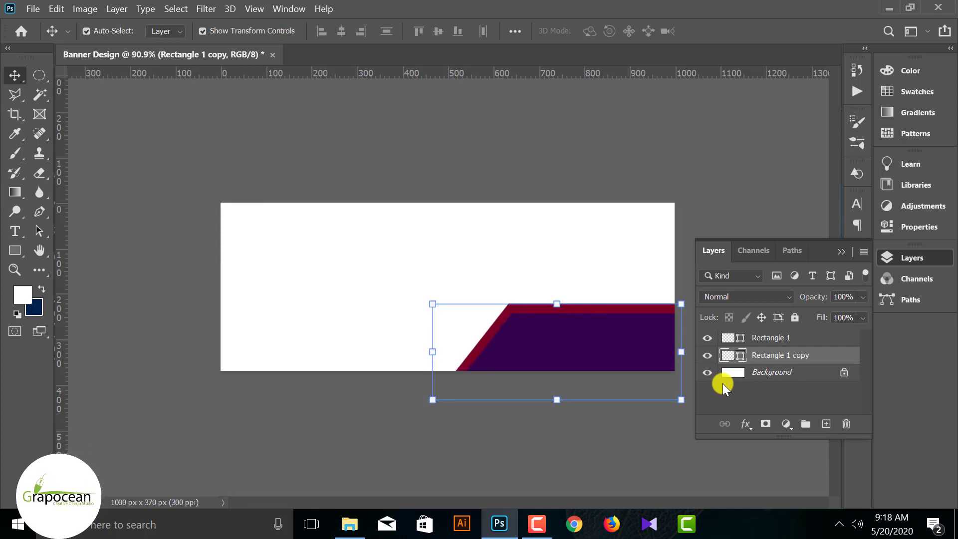
key(Left)
key(Left)
key(Left)
key(Up)
key(Up)
key(Up)
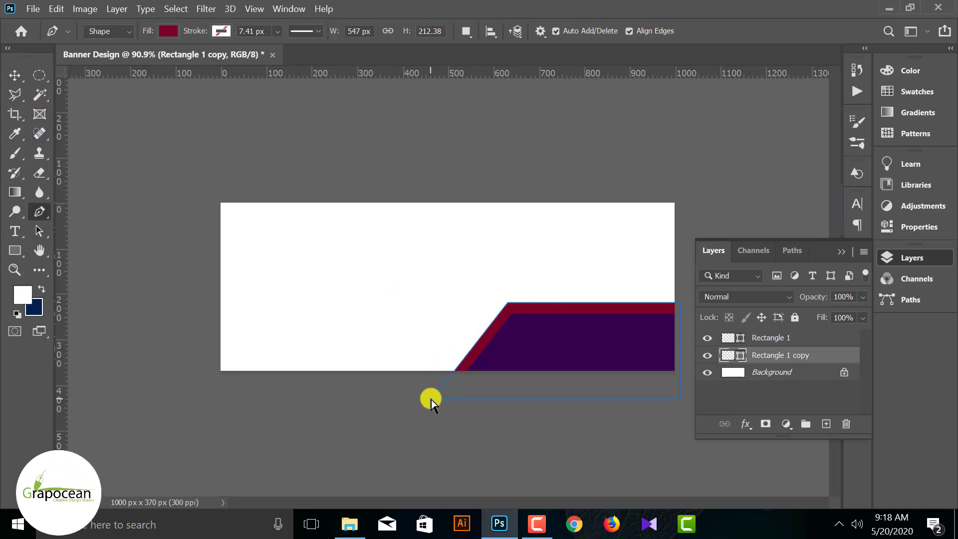
- Shift the crimson copy's lower-left anchor point so its slanted border tapers to meet the purple shape at the banner's bottom edge
drag(433, 399, 447, 402)
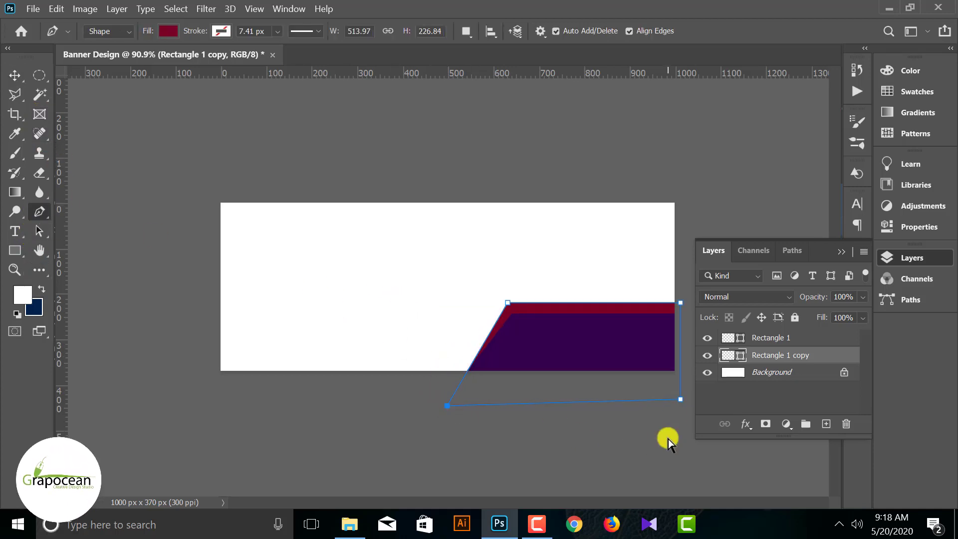
scroll(496, 400, up, 4)
scroll(516, 458, down, 2)
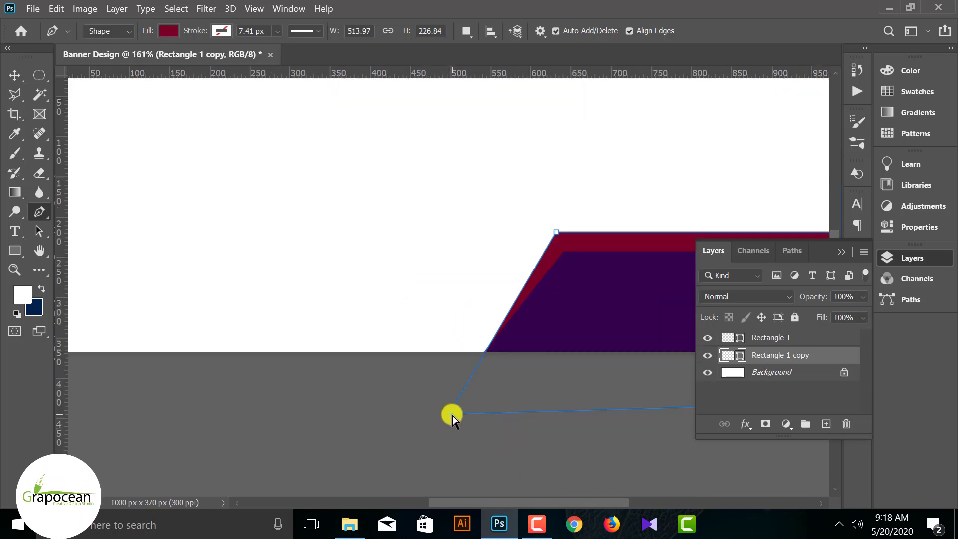
drag(452, 415, 445, 419)
scroll(239, 329, down, 3)
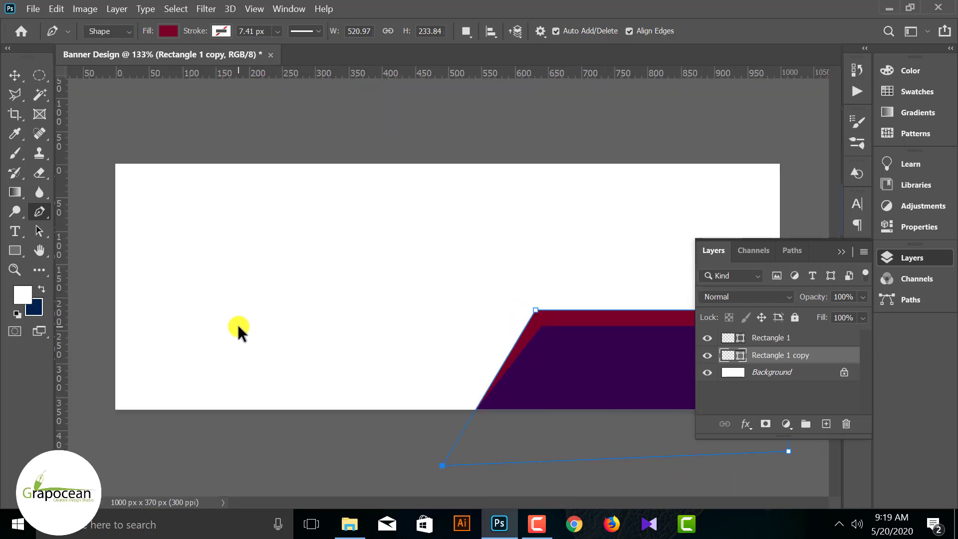
scroll(449, 289, down, 5)
scroll(675, 304, up, 2)
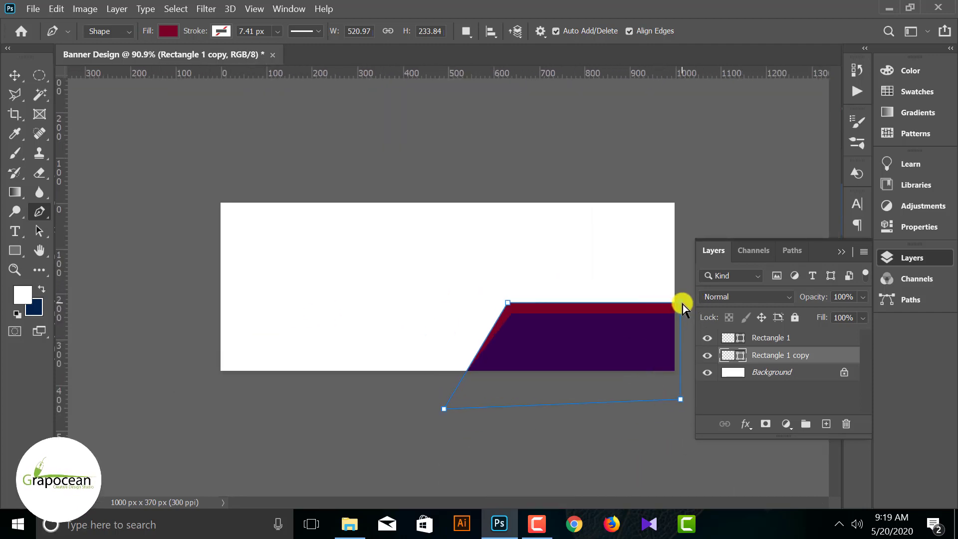
- Lower the crimson copy's upper-right anchor point so its top border tapers toward the banner's right edge
drag(678, 306, 678, 314)
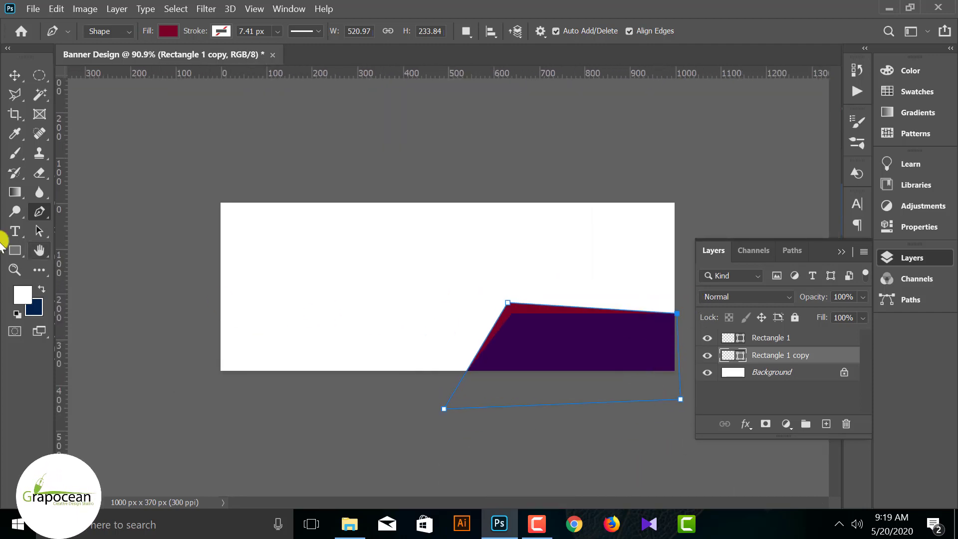
click(12, 81)
scroll(448, 288, down, 2)
click(430, 392)
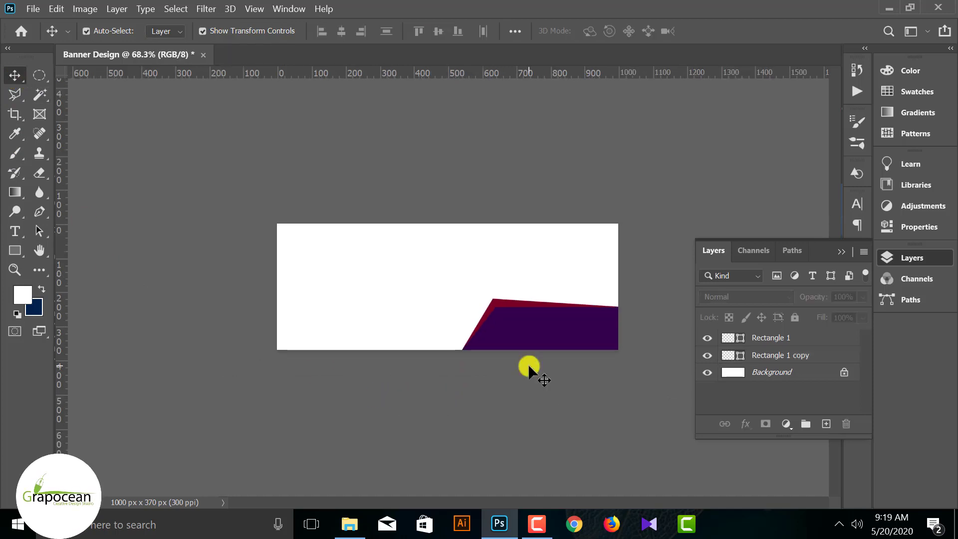
scroll(613, 320, up, 5)
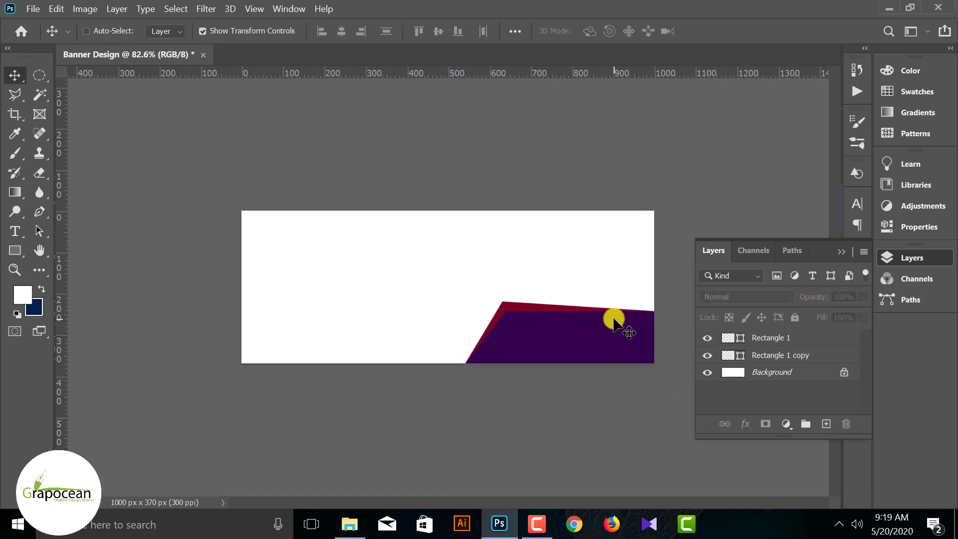
scroll(337, 302, down, 5)
click(843, 253)
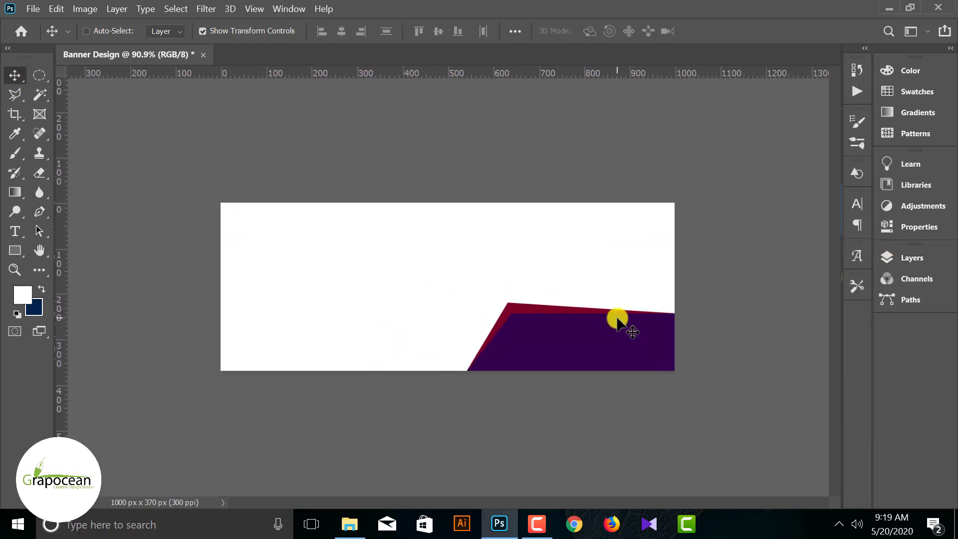
- Raise the crimson copy's upper-right anchor point slightly to leave a thin strip at the banner's right edge
scroll(618, 317, up, 3)
click(618, 315)
click(40, 212)
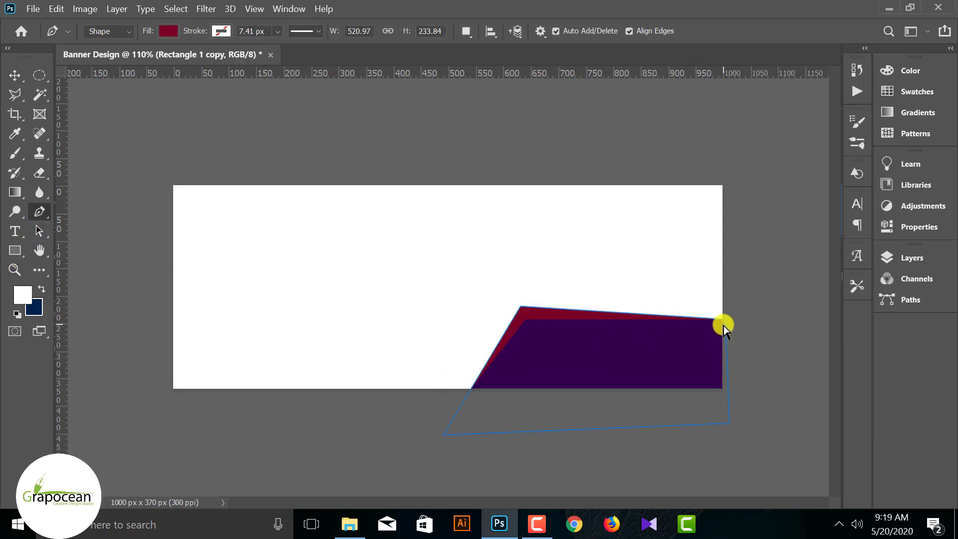
drag(725, 321, 723, 313)
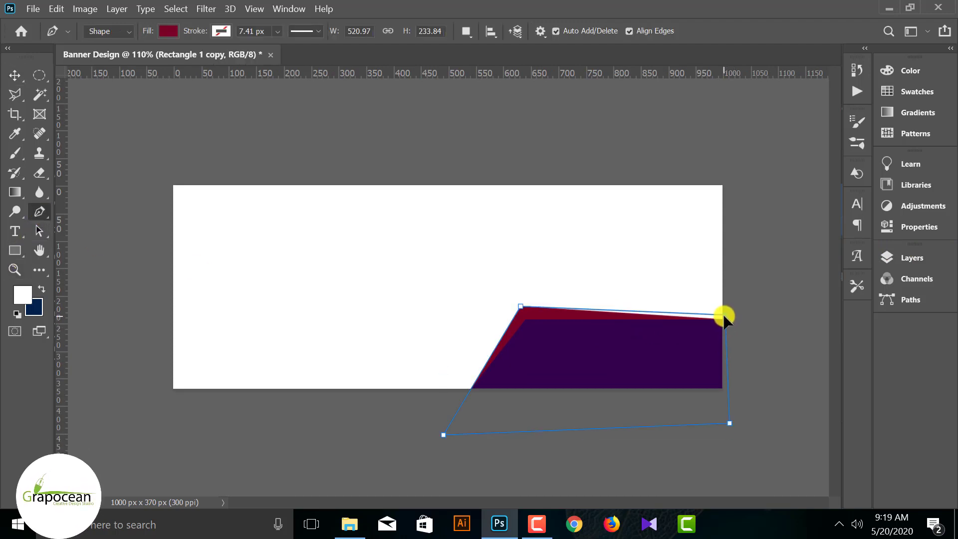
click(758, 355)
key(ctrl+z)
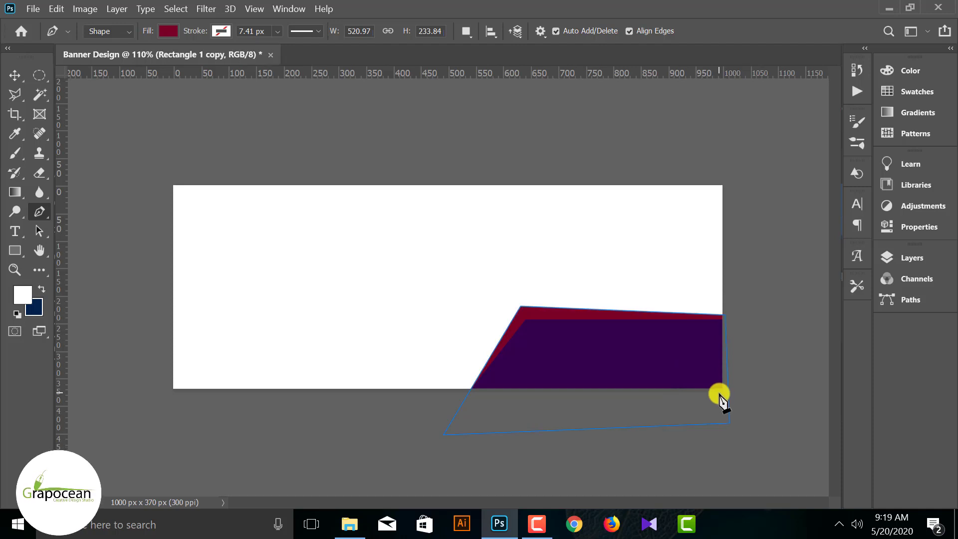
- Compare several Darker swatches on the border shape's fill and settle on the crimson swatch from the Dark group
click(16, 76)
click(560, 310)
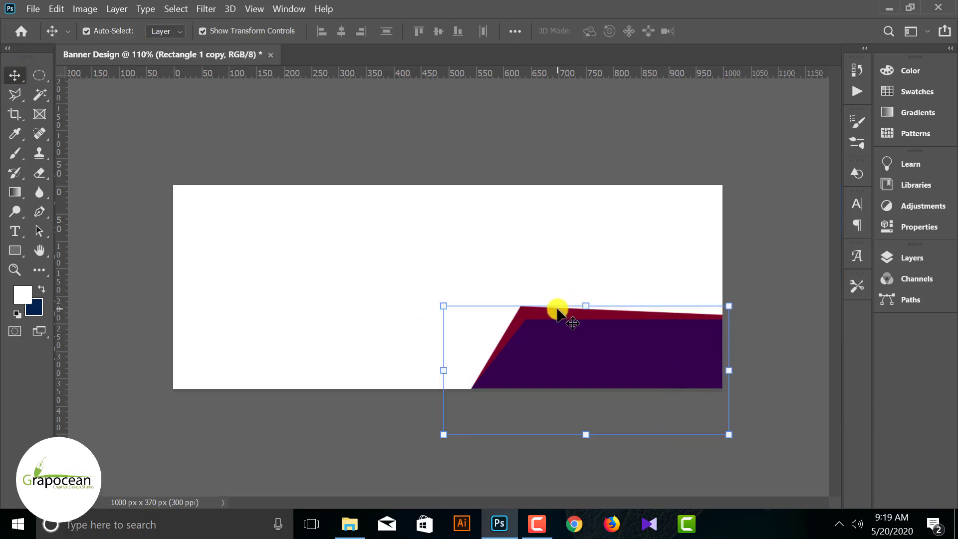
click(15, 250)
click(164, 28)
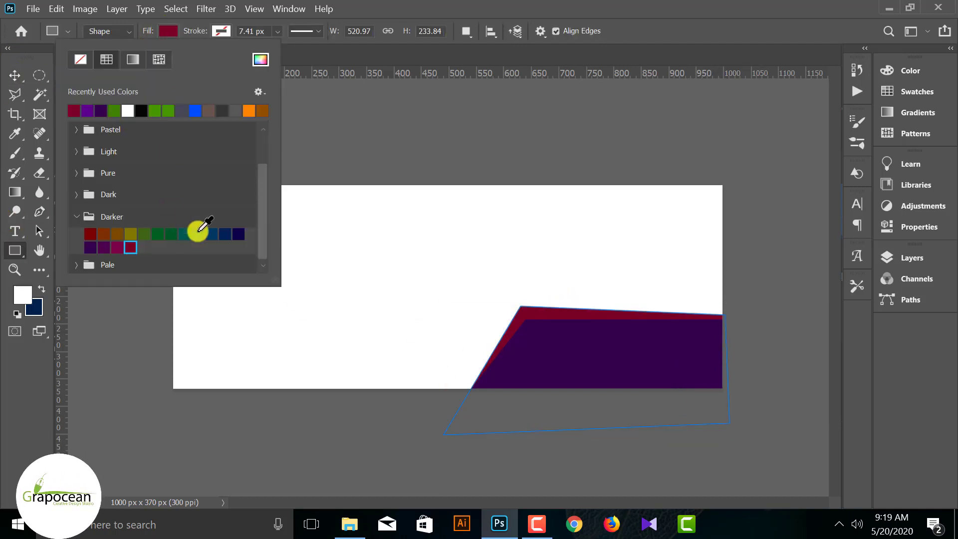
click(213, 234)
click(240, 233)
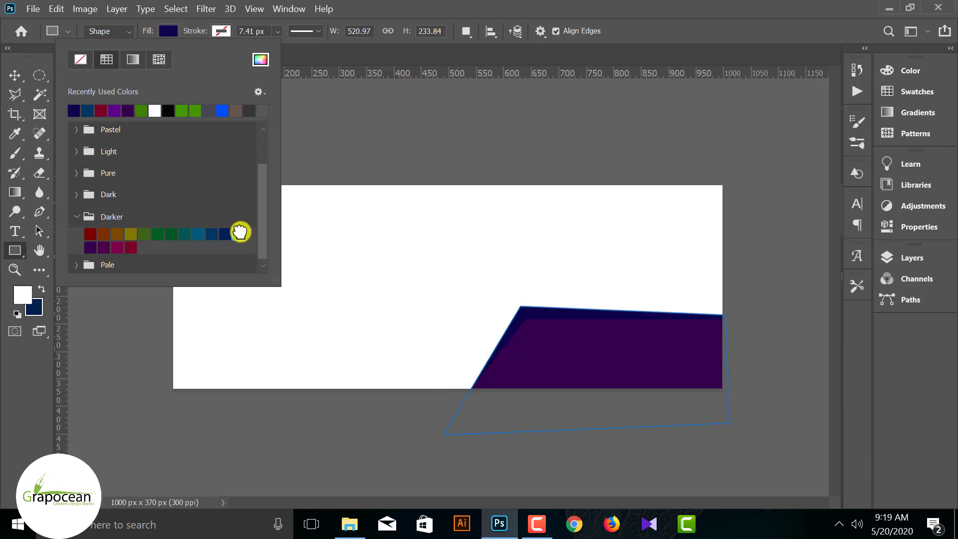
click(114, 233)
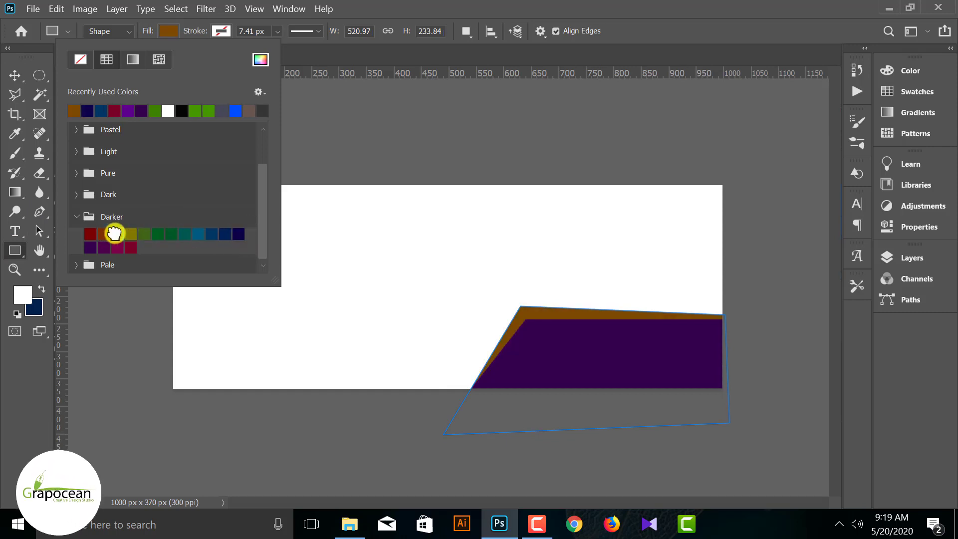
click(90, 234)
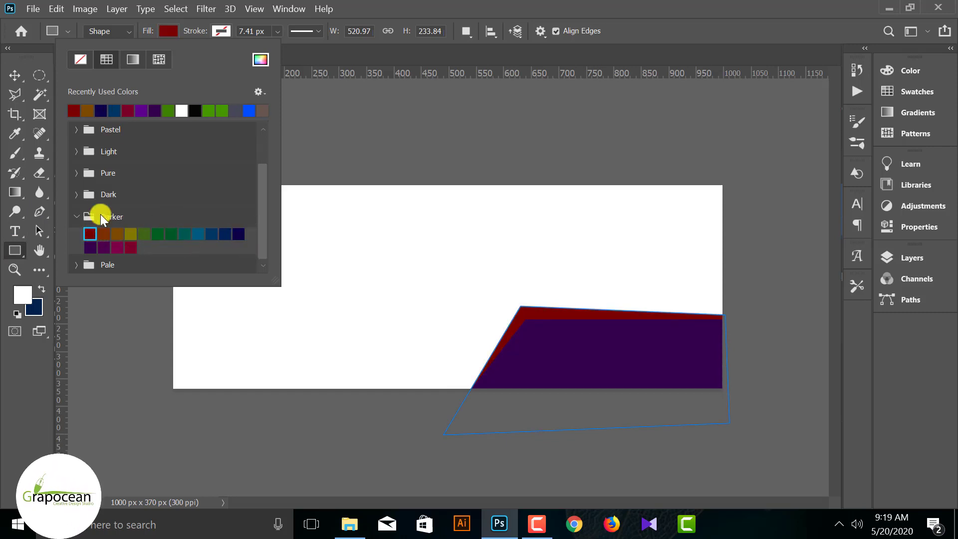
click(76, 194)
click(131, 225)
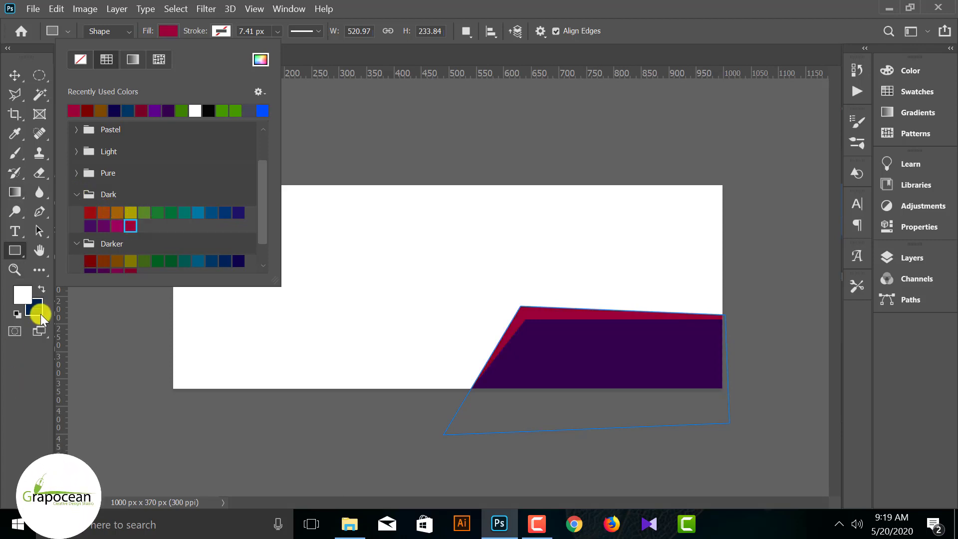
click(12, 425)
click(16, 71)
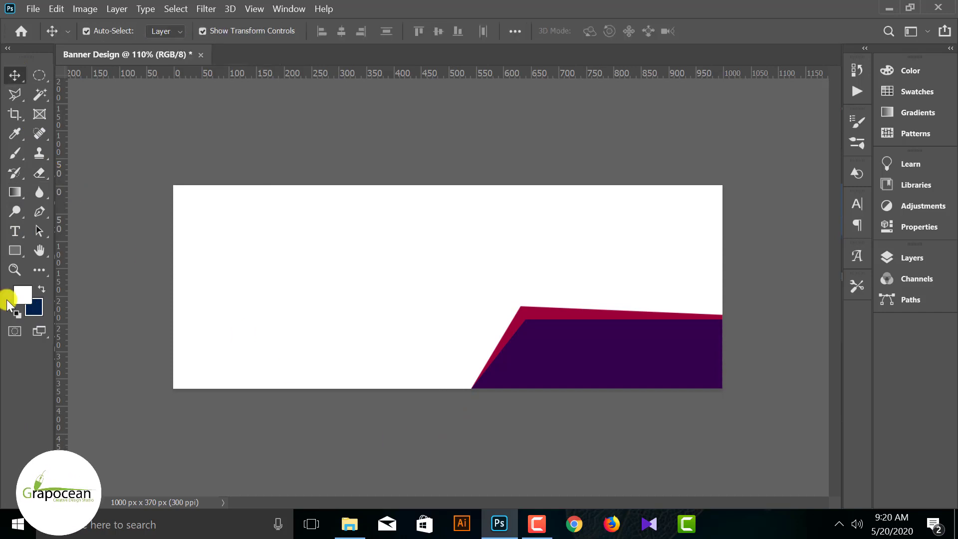
- Draw a white pen shape about 660 x 429 px over the banner's left part, with its right side slanting down toward the purple shape
click(41, 216)
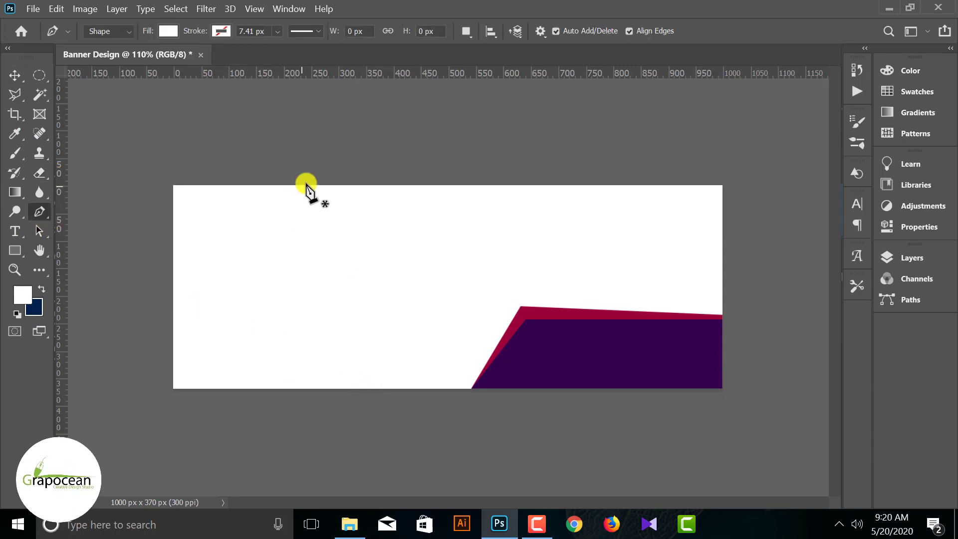
click(323, 179)
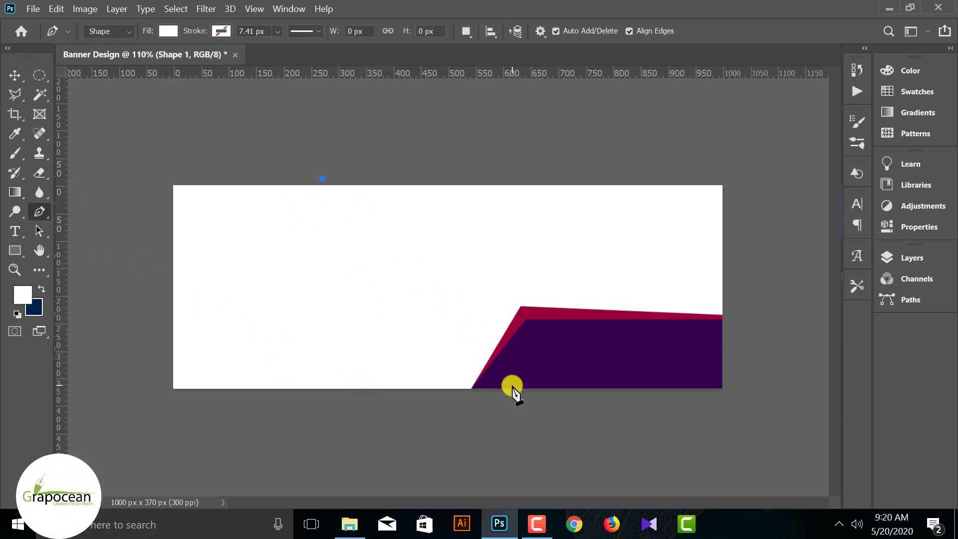
click(528, 398)
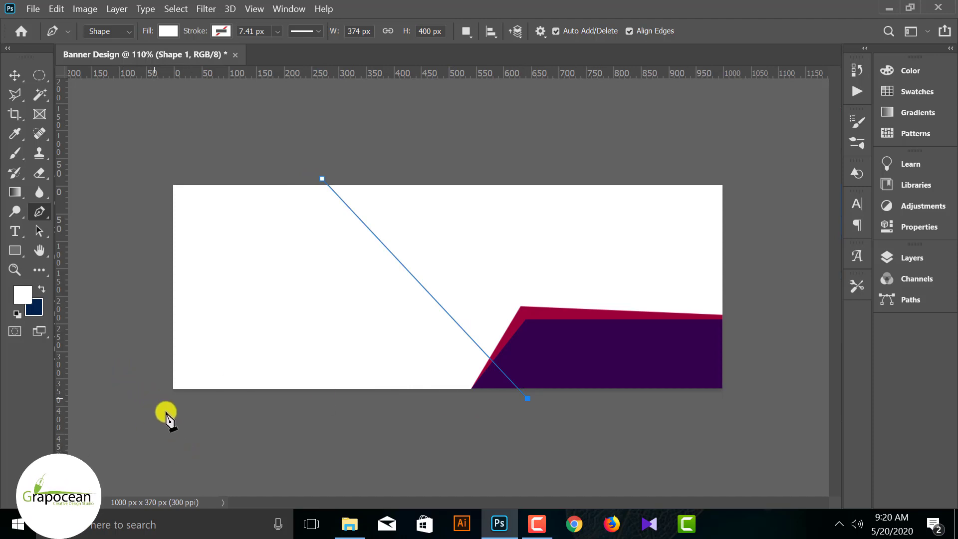
click(322, 179)
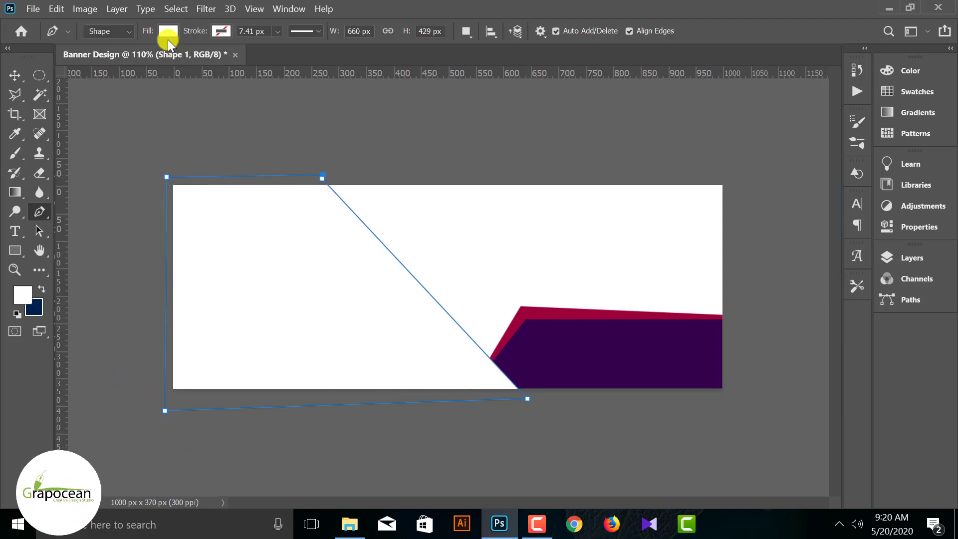
- Fill the new left shape with crimson, brightened to the custom color #ba0043
click(168, 33)
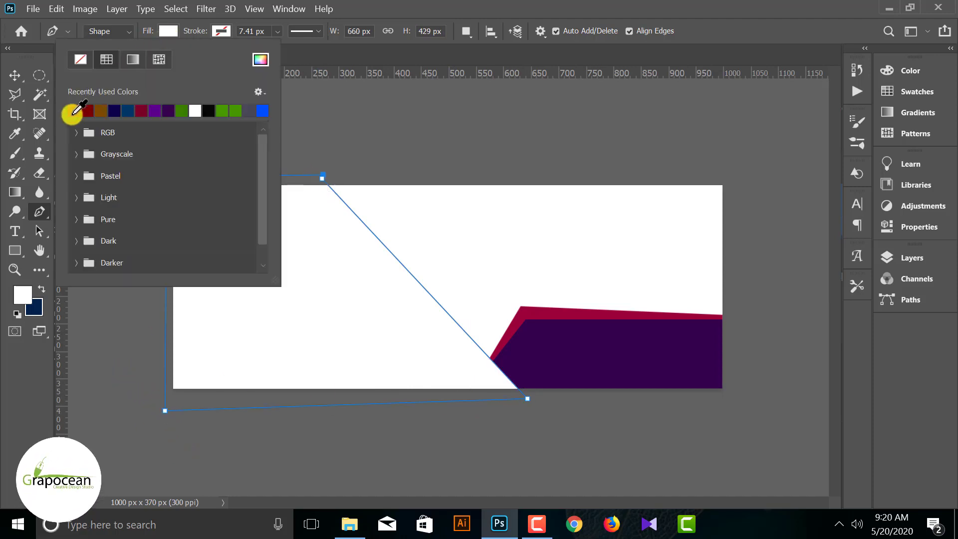
click(74, 111)
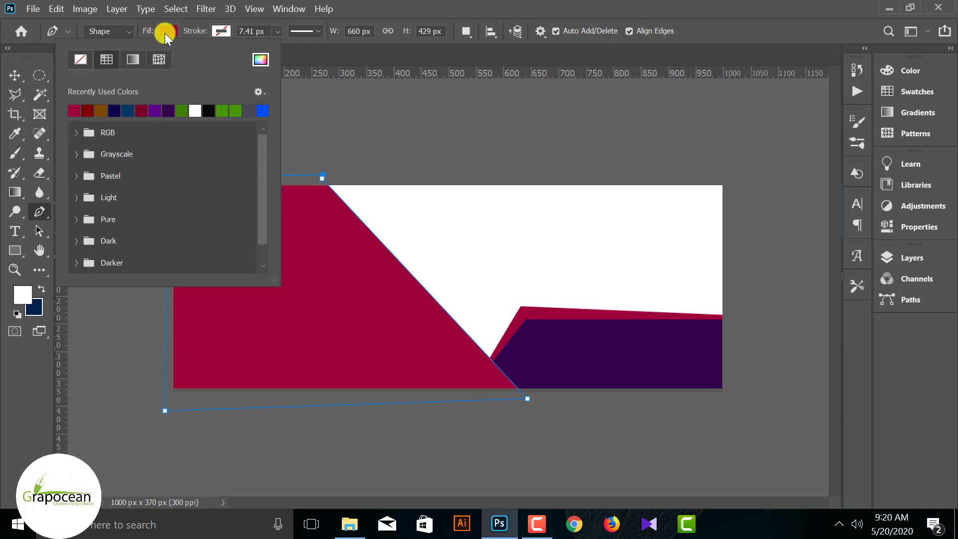
click(164, 34)
click(12, 251)
click(167, 32)
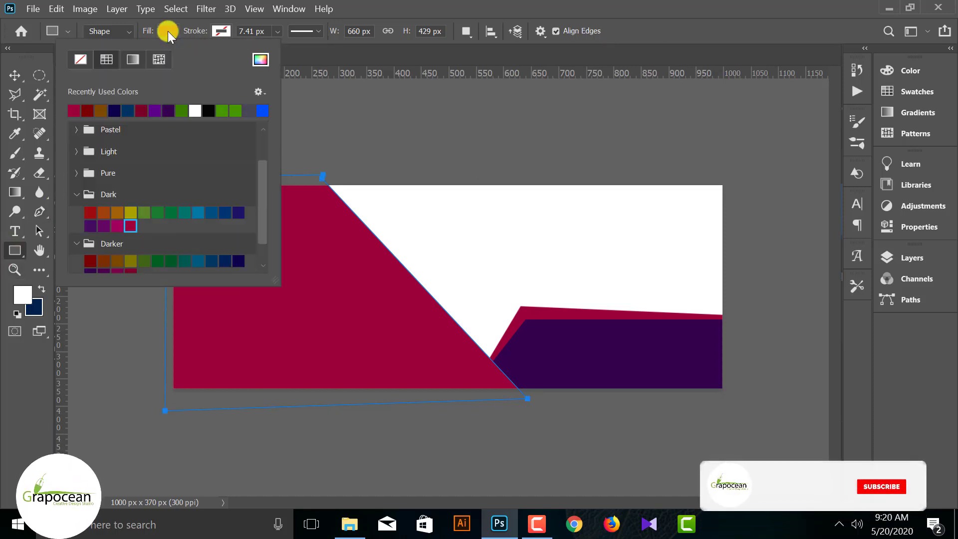
click(168, 31)
click(168, 31)
click(261, 59)
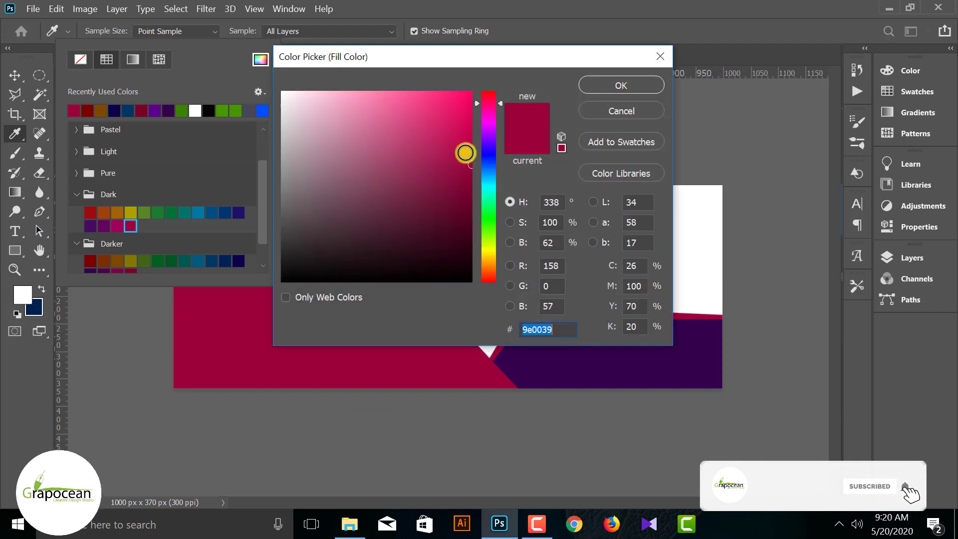
drag(465, 152, 471, 143)
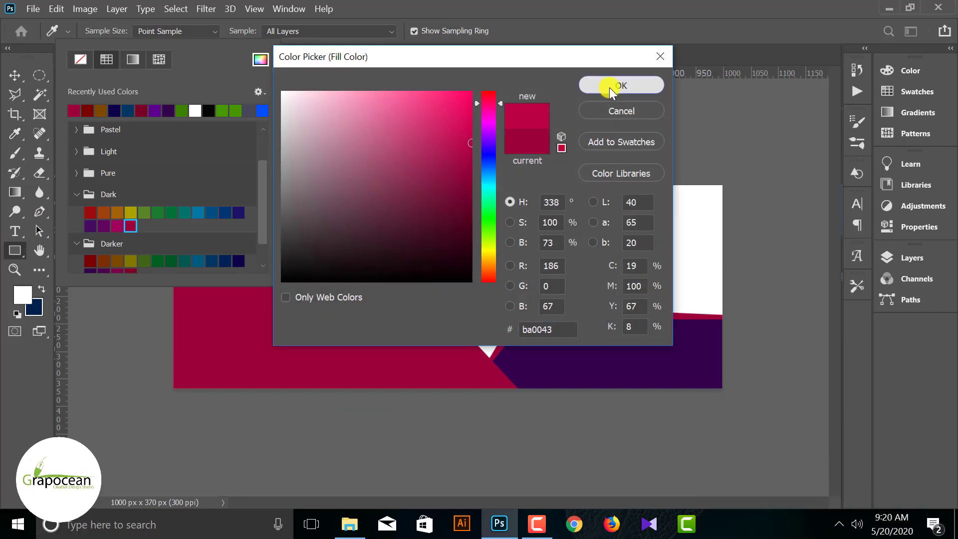
click(620, 84)
- Send the bright crimson shape behind the lower-right purple shape and its dark crimson border
click(14, 74)
click(14, 74)
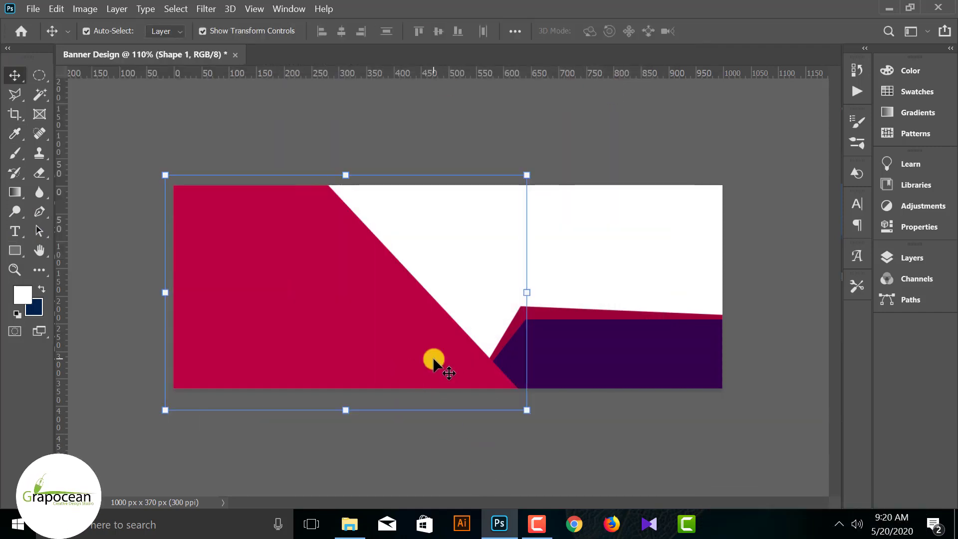
key(ctrl+bracketleft)
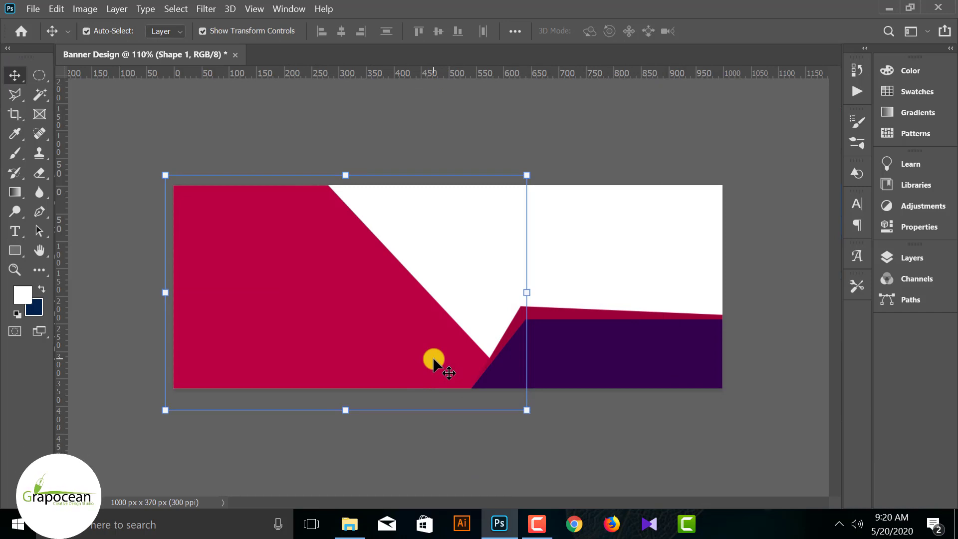
click(533, 446)
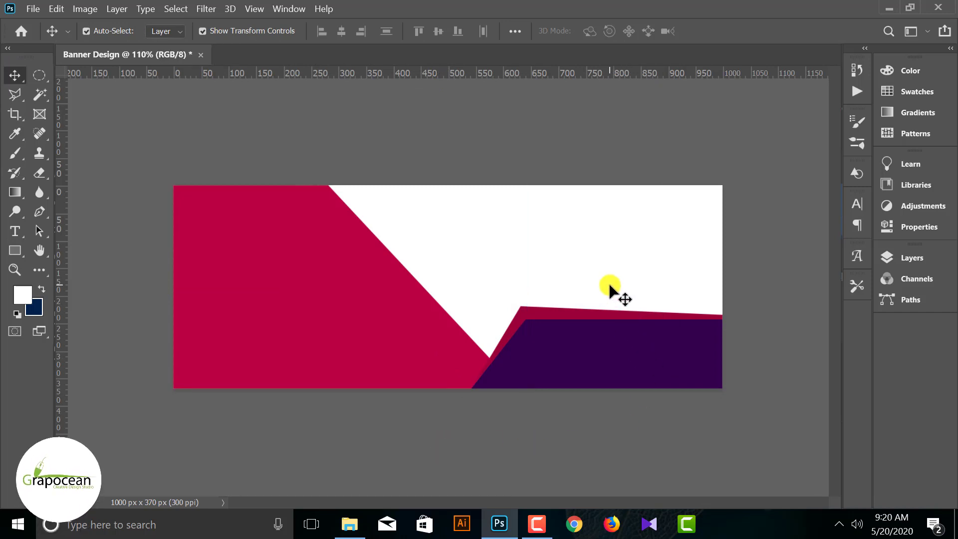
- Duplicate the lower-right purple shape with its crimson border, rotate the copies half a turn and fit them into the banner's upper-left corner
drag(588, 268, 729, 419)
drag(626, 340, 355, 229)
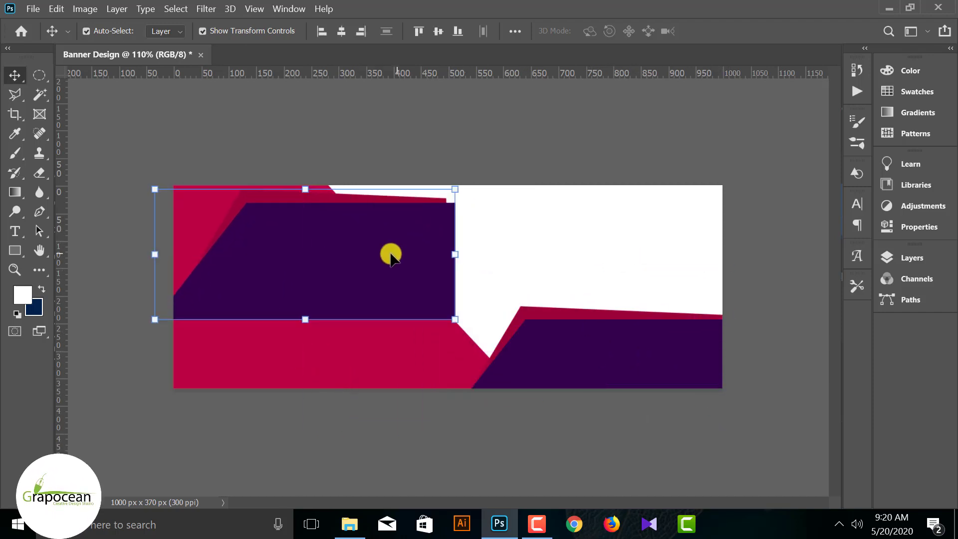
right_click(390, 255)
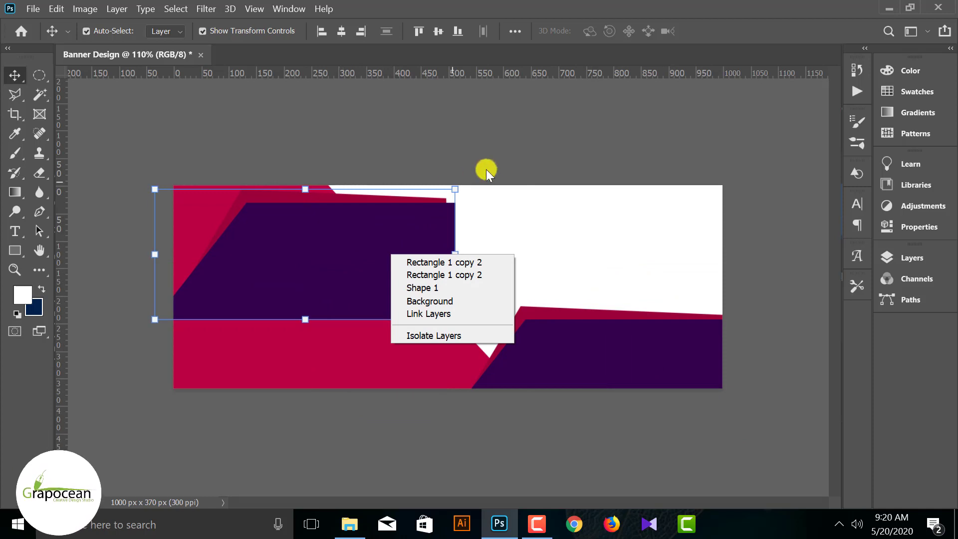
click(544, 230)
drag(465, 188, 344, 232)
click(737, 32)
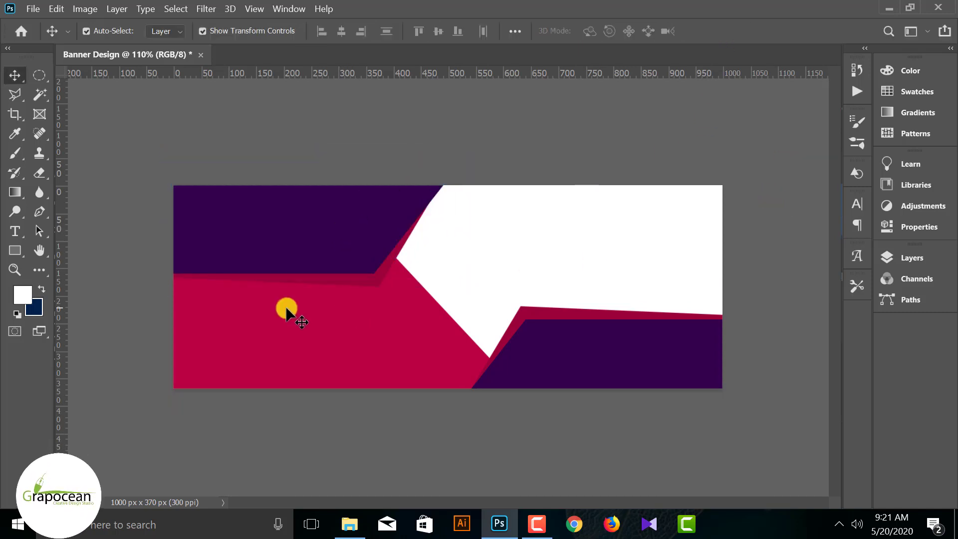
- Add a Drop Shadow layer style to the crimson border copy in the banner's upper-left corner
click(348, 282)
click(912, 258)
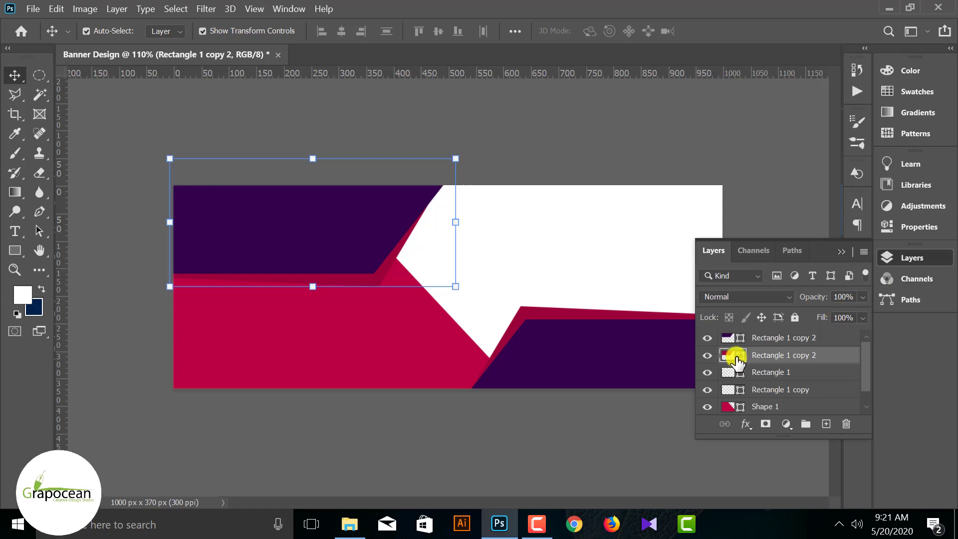
right_click(757, 364)
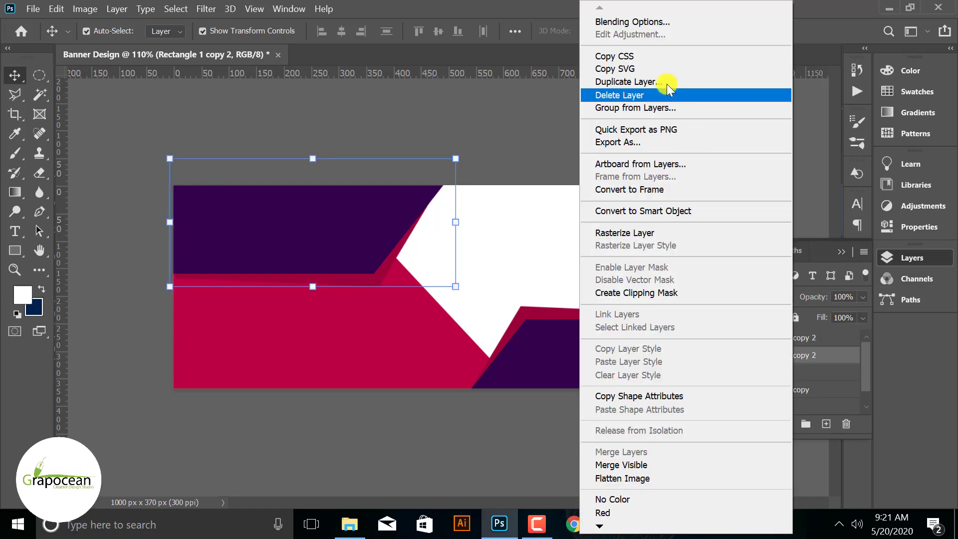
click(650, 30)
click(415, 427)
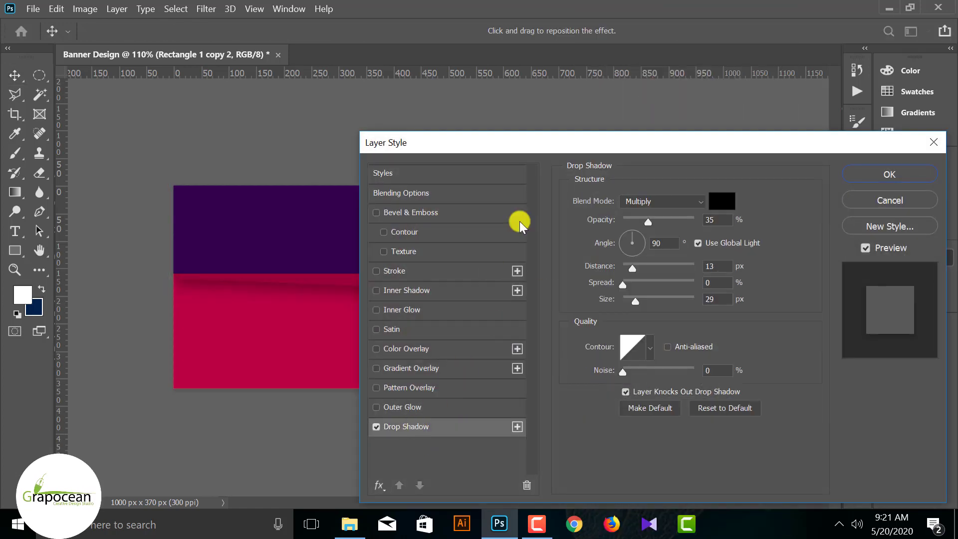
- Tune the border copy's drop shadow to 66% opacity, 2 px distance, 3% spread and 27 px size, and apply it
drag(590, 142, 835, 116)
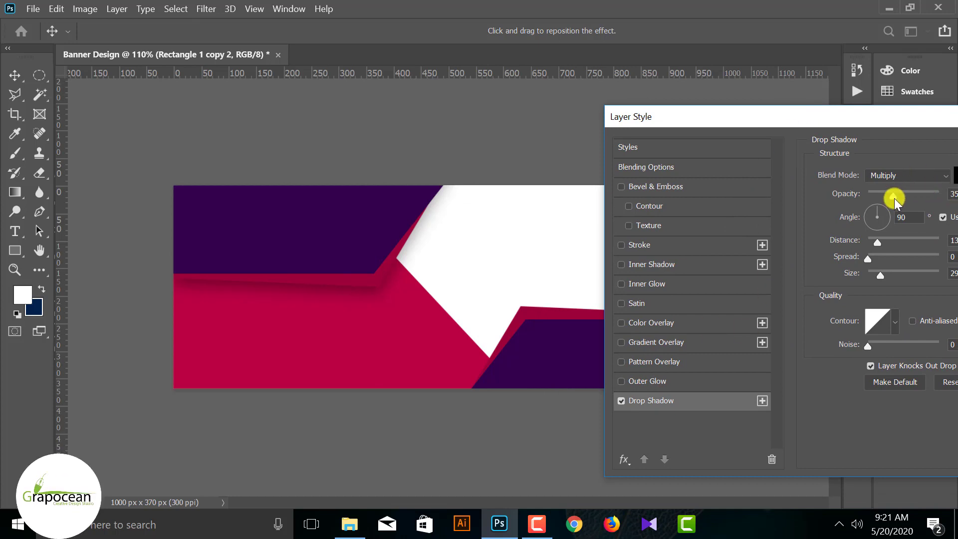
mouse_move(894, 199)
mouse_down()
mouse_move(917, 199)
mouse_move(903, 198)
mouse_up()
drag(877, 242, 874, 280)
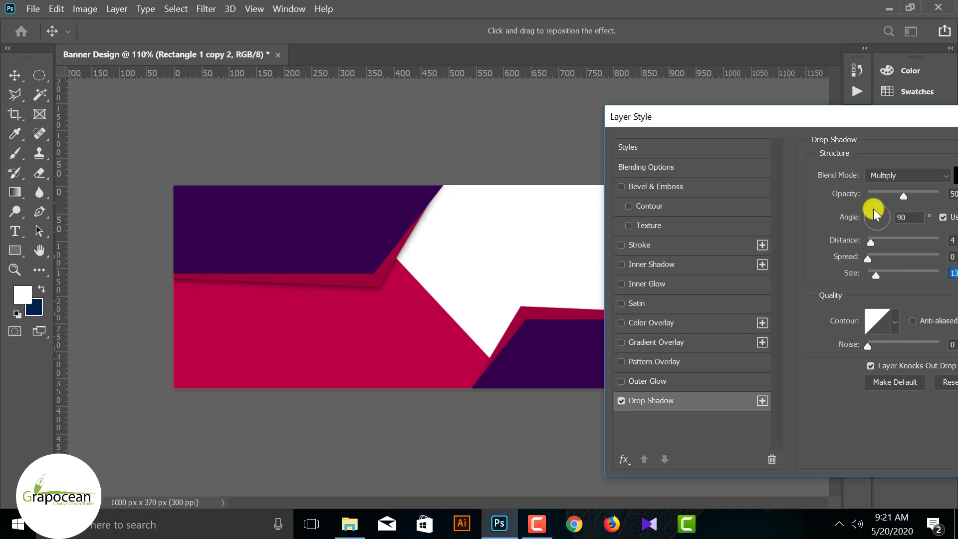
drag(905, 195, 928, 202)
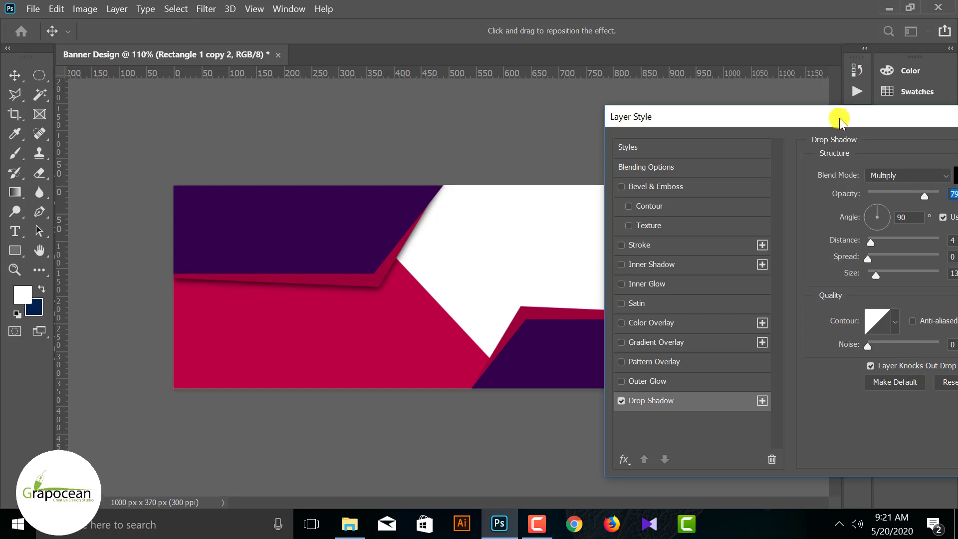
drag(840, 124, 706, 41)
drag(735, 161, 736, 163)
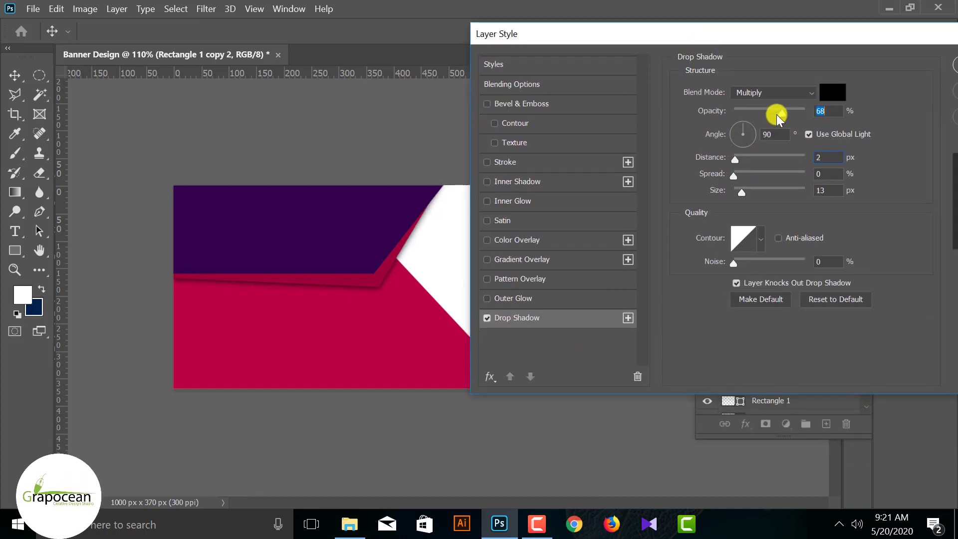
drag(773, 115, 780, 112)
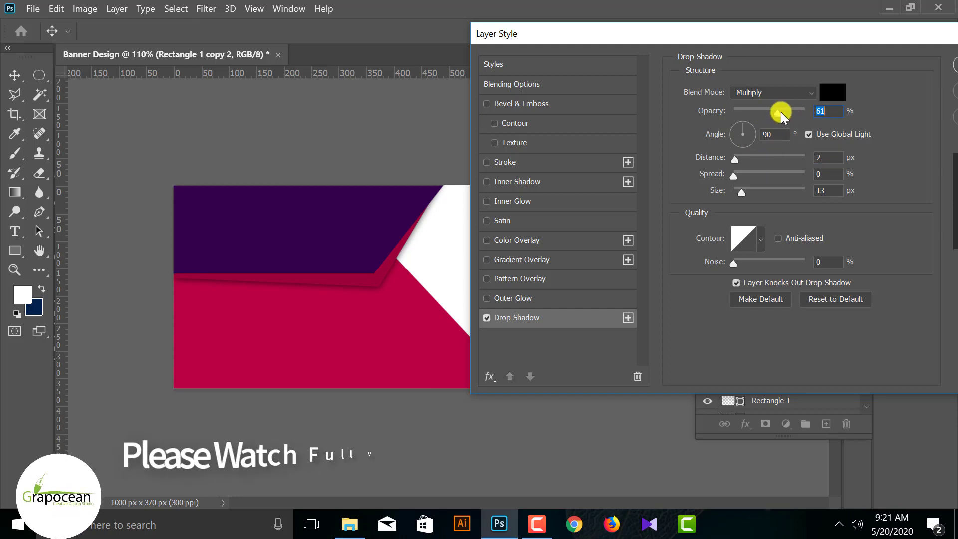
mouse_move(735, 176)
mouse_down()
mouse_move(751, 177)
mouse_move(746, 187)
mouse_up()
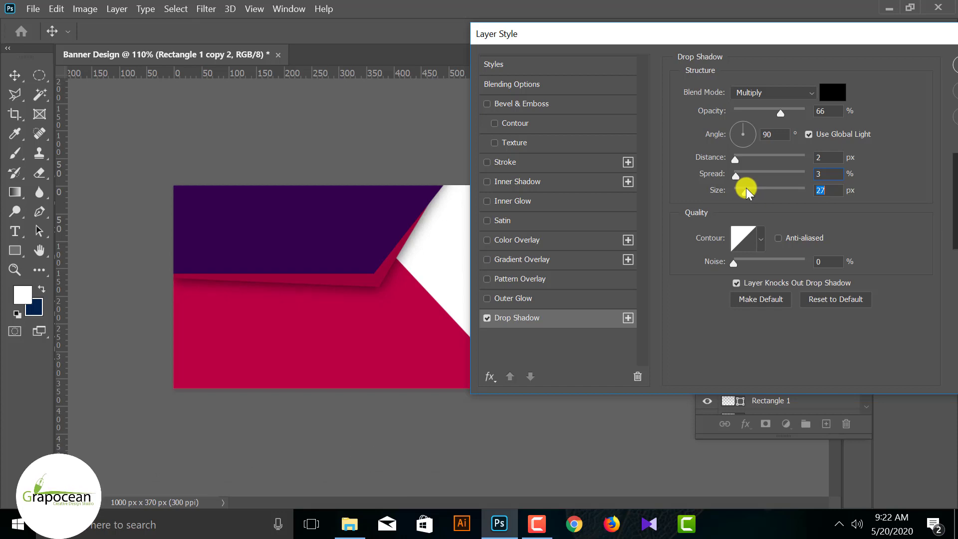
click(951, 65)
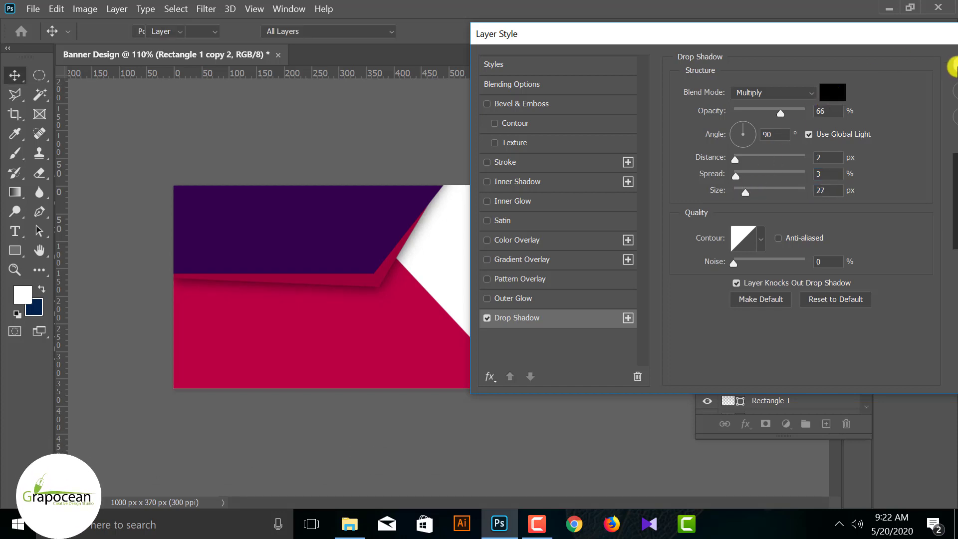
click(541, 444)
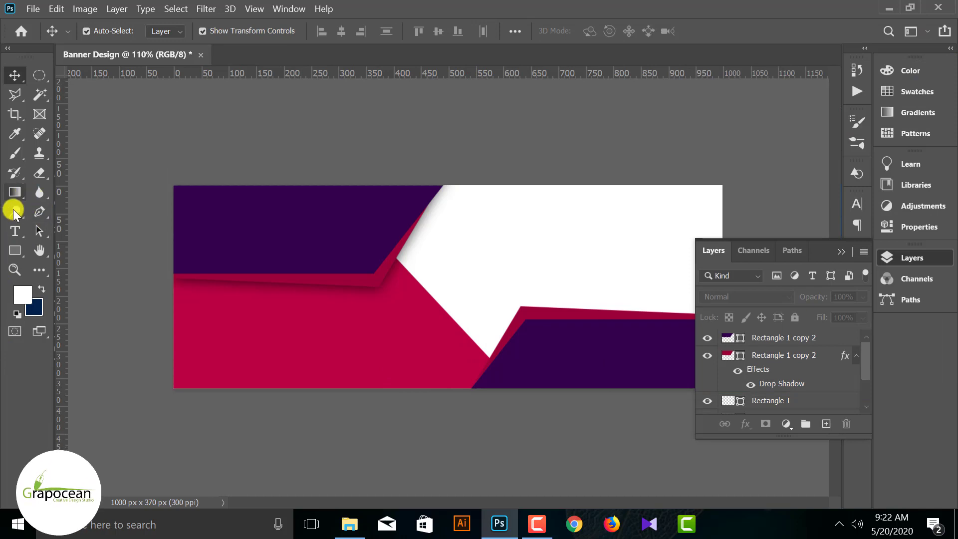
- Draw a rectangle about 487 x 161 px over the banner's lower-left corner and fill it with the crimson swatch from the Dark group
click(15, 250)
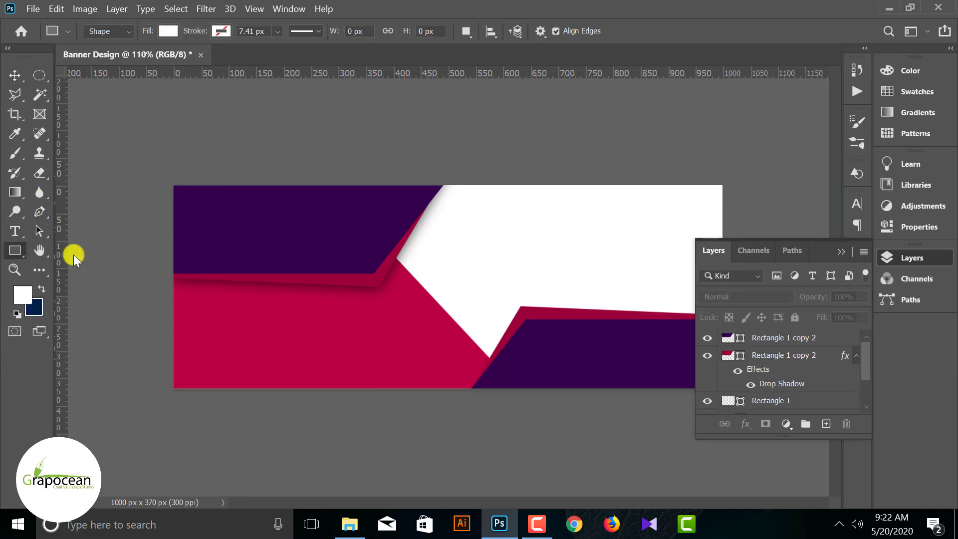
drag(162, 328, 428, 414)
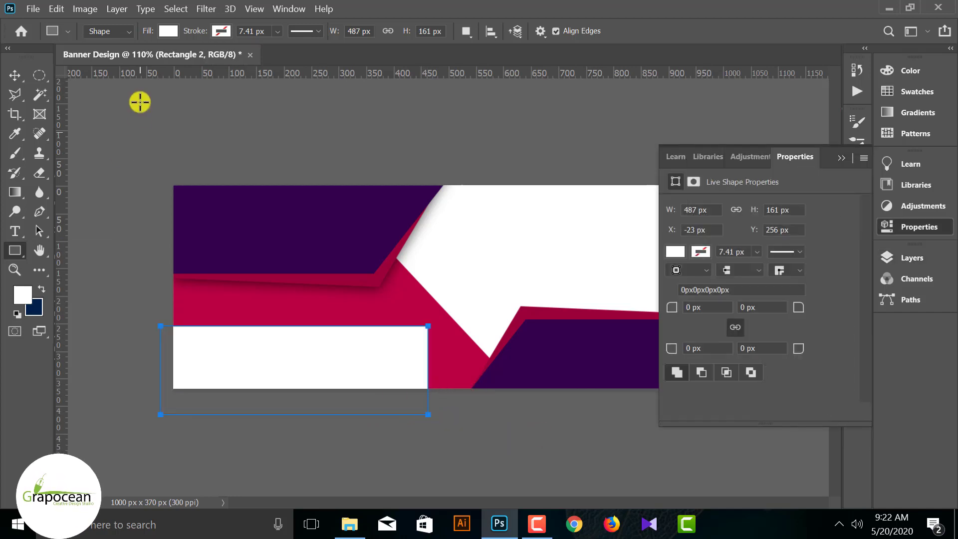
click(168, 31)
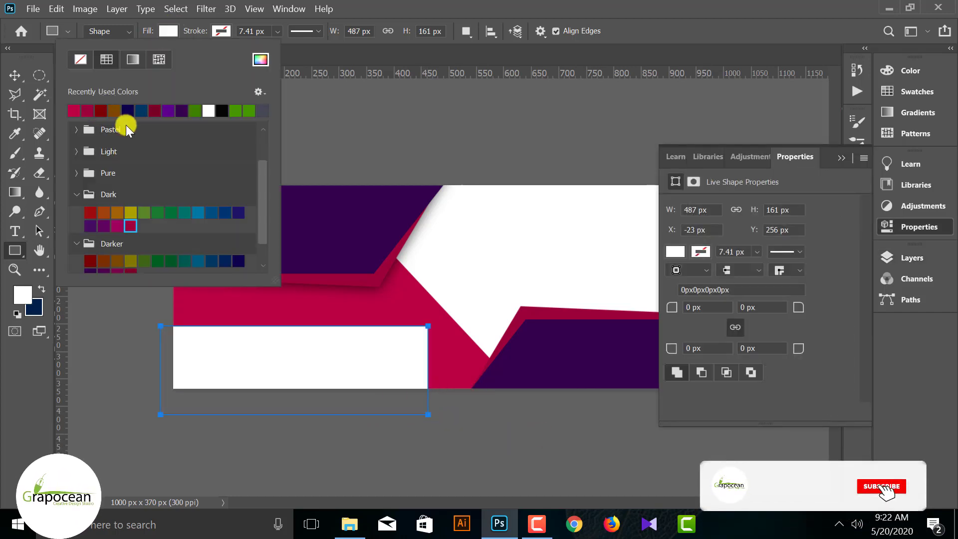
click(101, 110)
scroll(136, 249, down, 1)
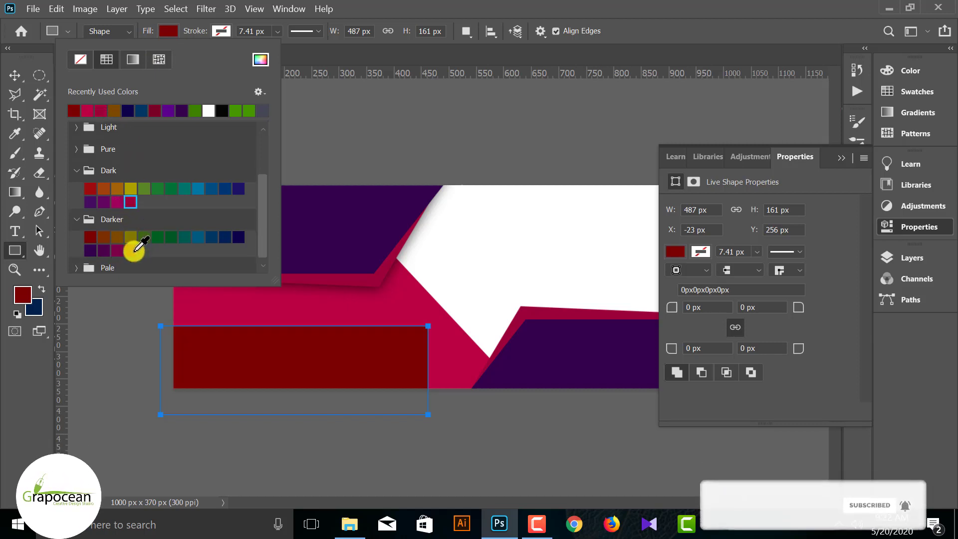
click(131, 250)
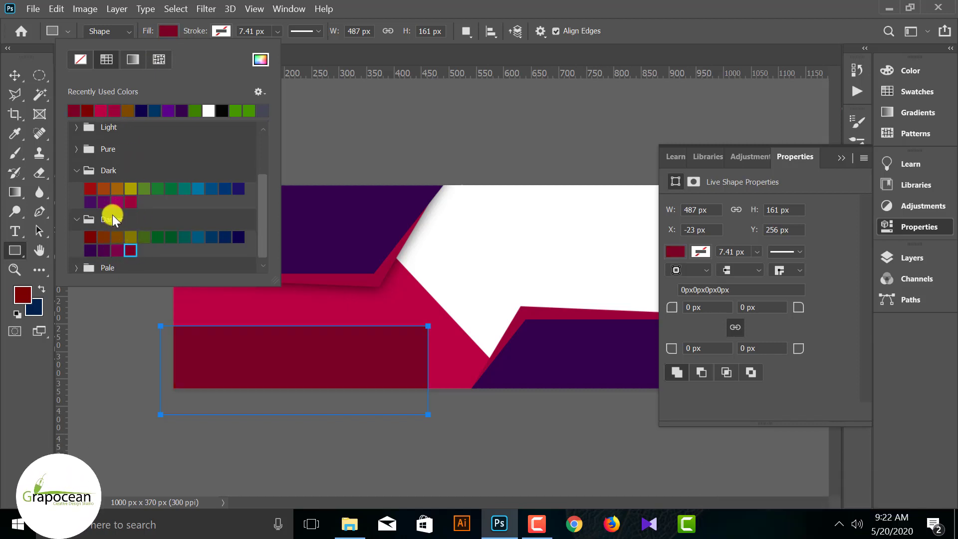
click(130, 202)
click(14, 75)
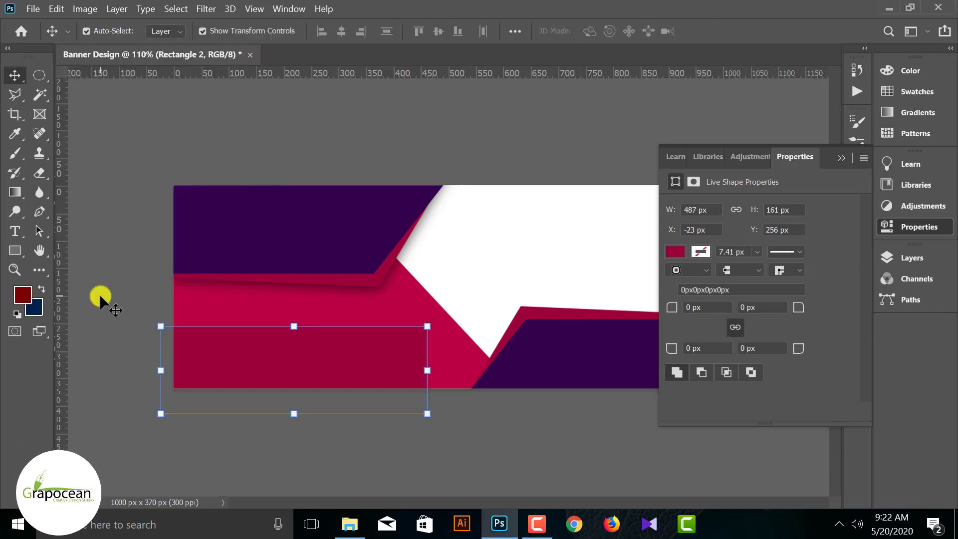
- Pull the rectangle's lower-right anchor point outward to a shape width of about 647 px, slanting its right side parallel to the crimson shape's diagonal
click(39, 216)
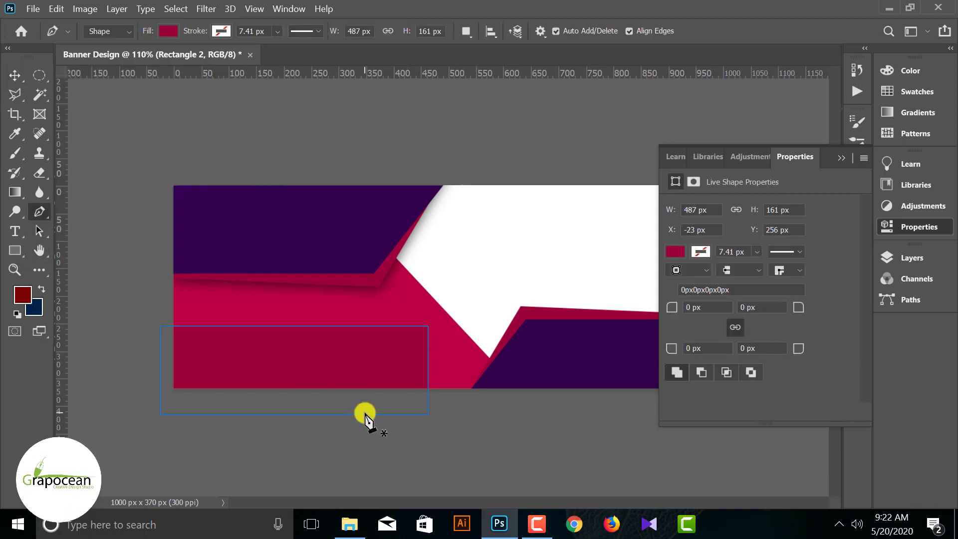
drag(427, 413, 515, 396)
click(483, 215)
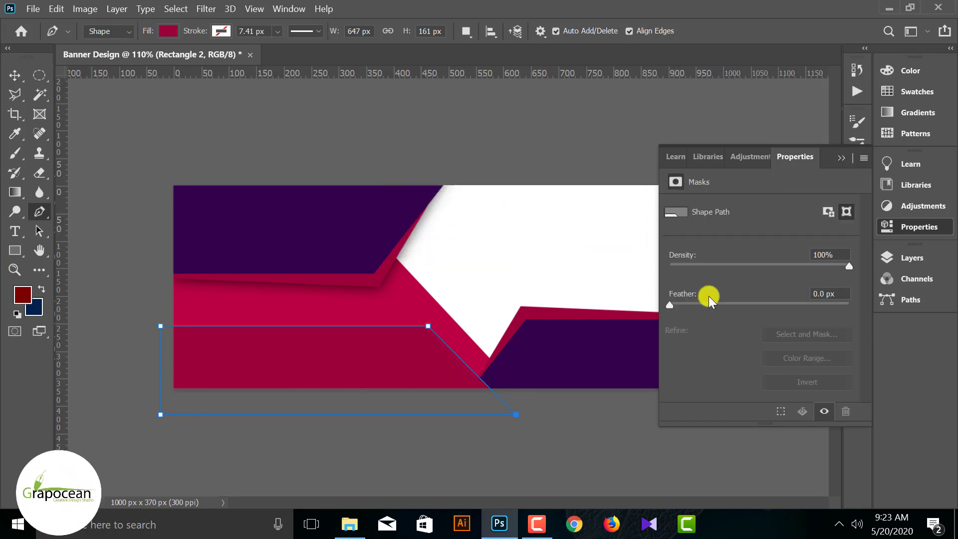
click(841, 158)
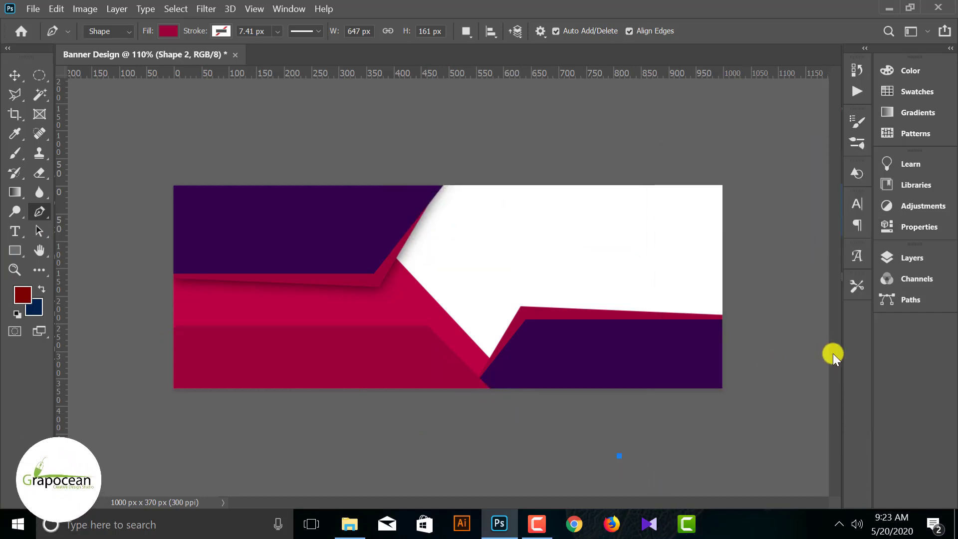
- Delete the stray Shape 2 layers from the layer stack
click(912, 258)
drag(819, 344, 790, 389)
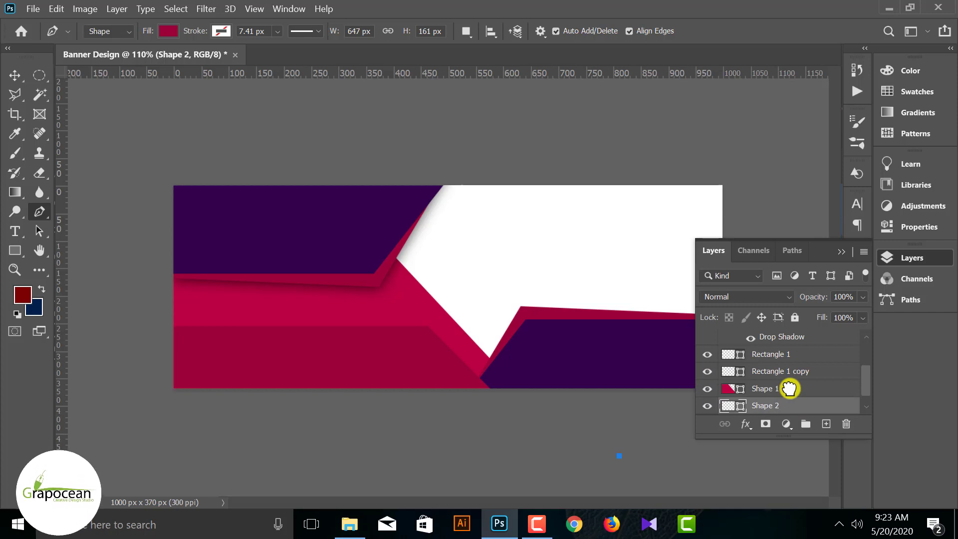
key(Delete)
key(Delete)
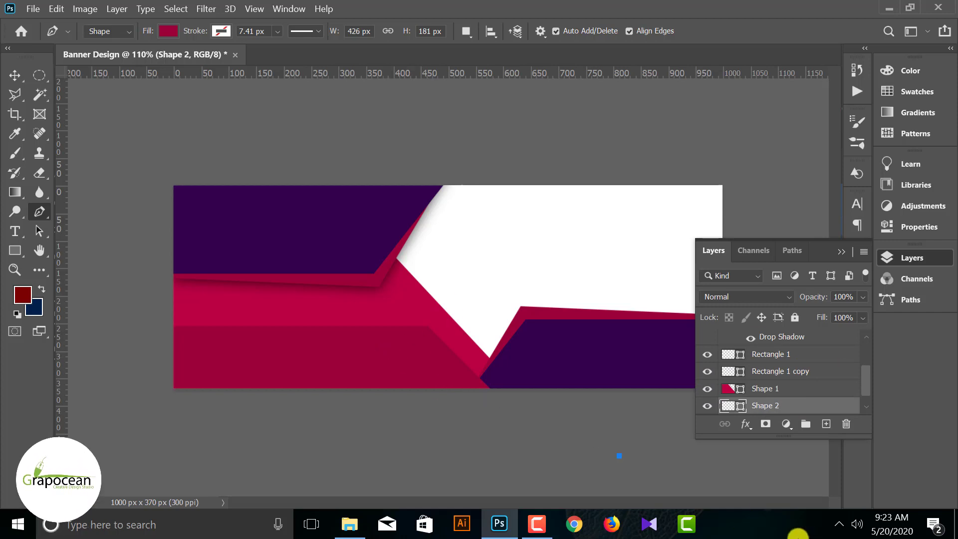
- Move the Rectangle 2 layer down the stack to sit directly above Shape 1, behind the purple shapes
key(v)
click(338, 360)
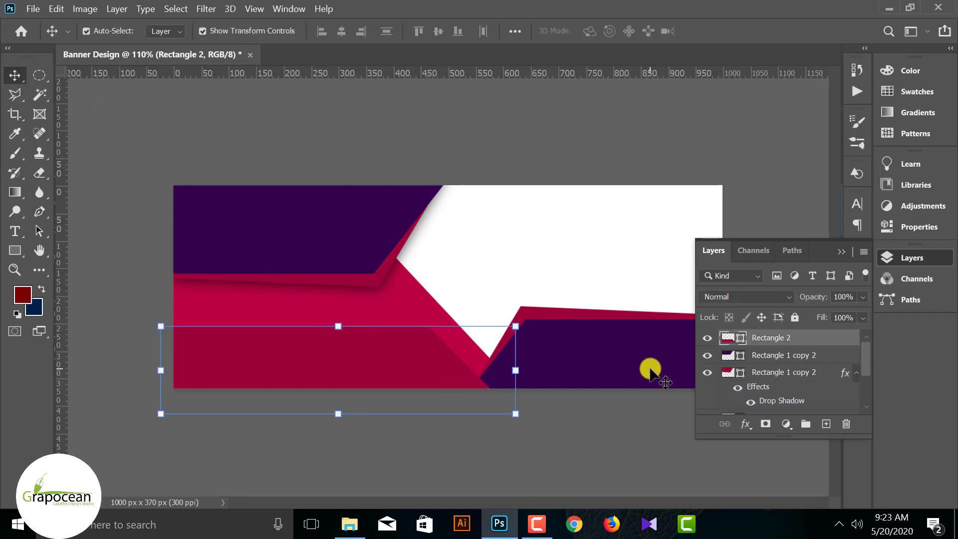
key(ctrl+shift+bracketleft)
key(ctrl+bracketright)
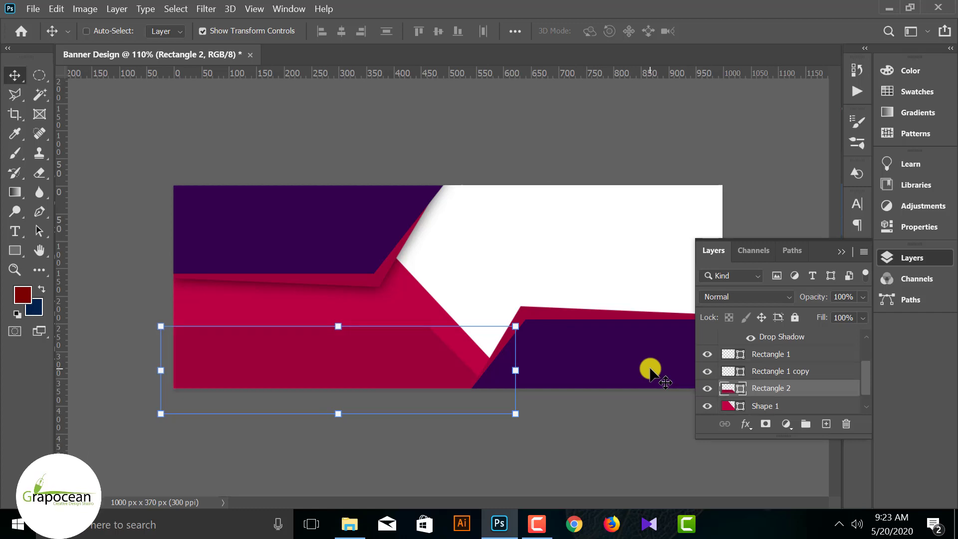
click(522, 454)
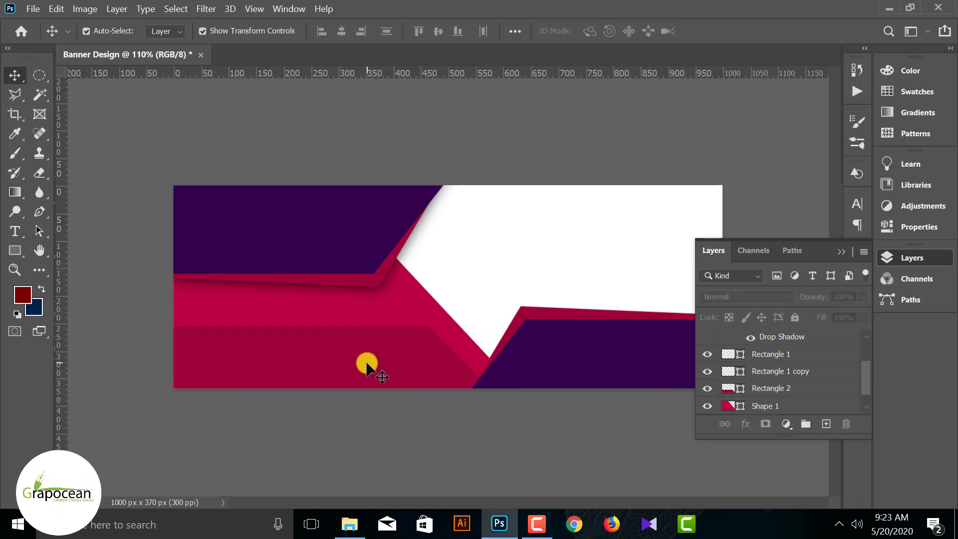
- Scale the lower-left crimson rectangle to about 122%, shift it so its slanted end stays inside the lighter crimson shape, and apply
click(395, 363)
key(ctrl+t)
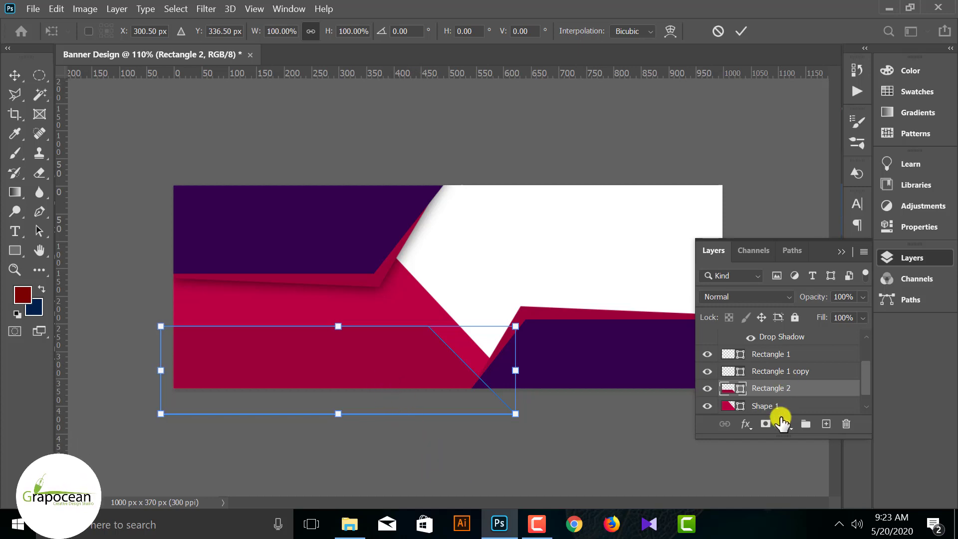
drag(342, 328, 339, 306)
drag(364, 368, 331, 379)
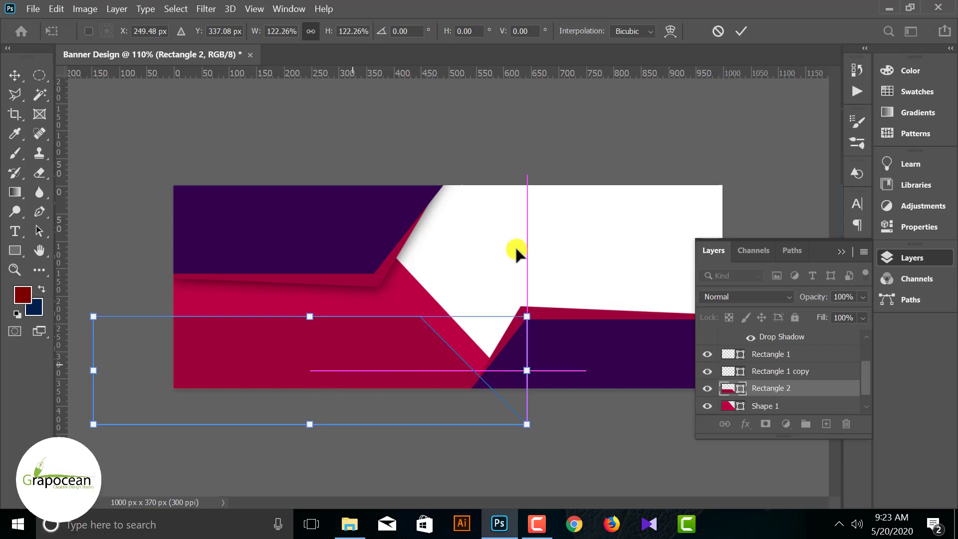
click(741, 31)
click(355, 377)
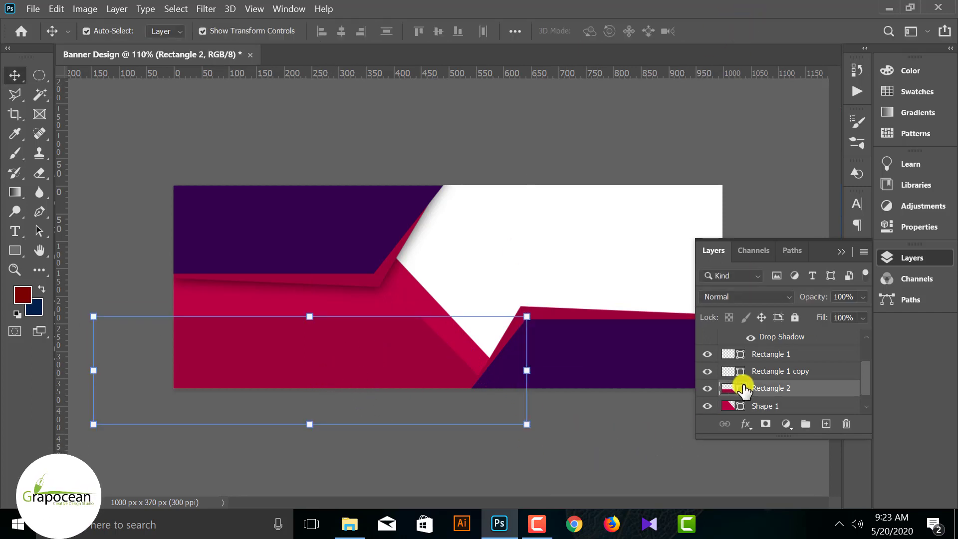
- Add a layer mask to Rectangle 2 and fade out its left end with a linear gradient at 78% opacity
click(764, 425)
click(17, 183)
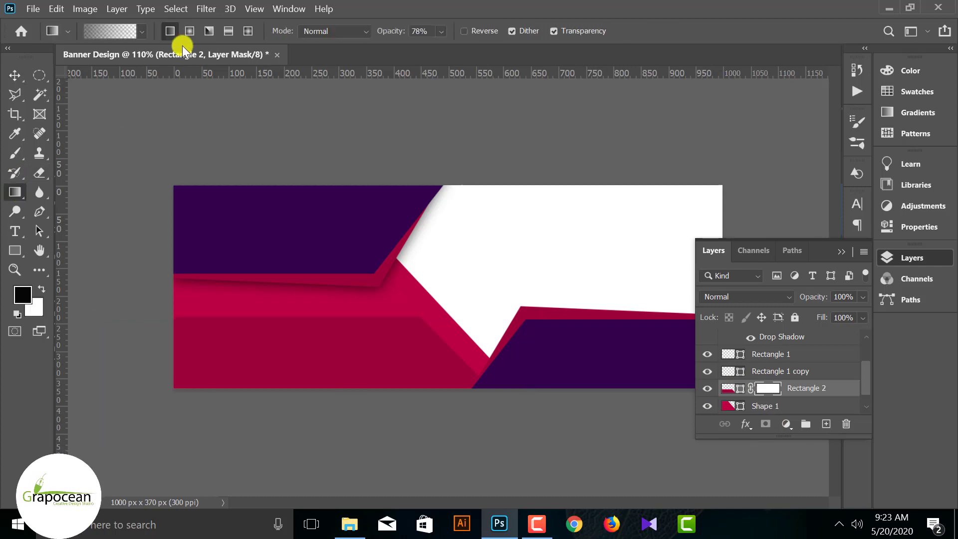
drag(274, 349, 135, 342)
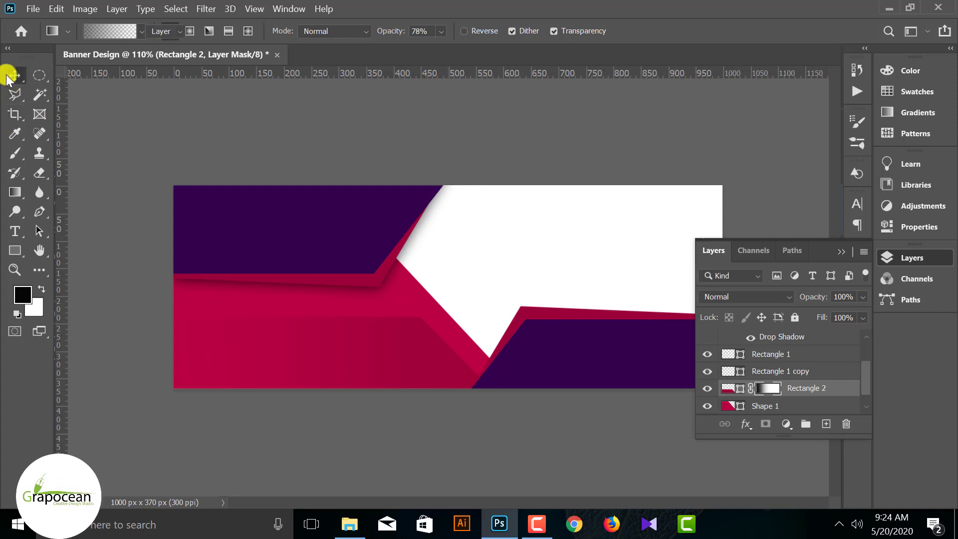
- Reposition the faded crimson rectangle slightly lower within the banner's lower-left area and deselect it
click(11, 75)
drag(367, 354, 382, 357)
click(449, 451)
scroll(449, 451, down, 3)
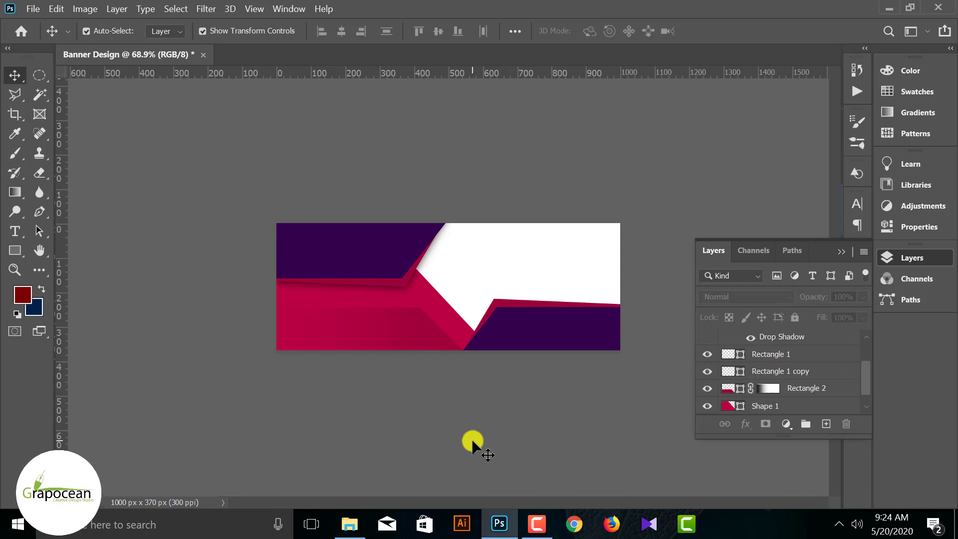
- Open the business meeting photo XTLsgYNe2w from the Downloads folder
scroll(438, 369, up, 1)
click(33, 8)
click(50, 46)
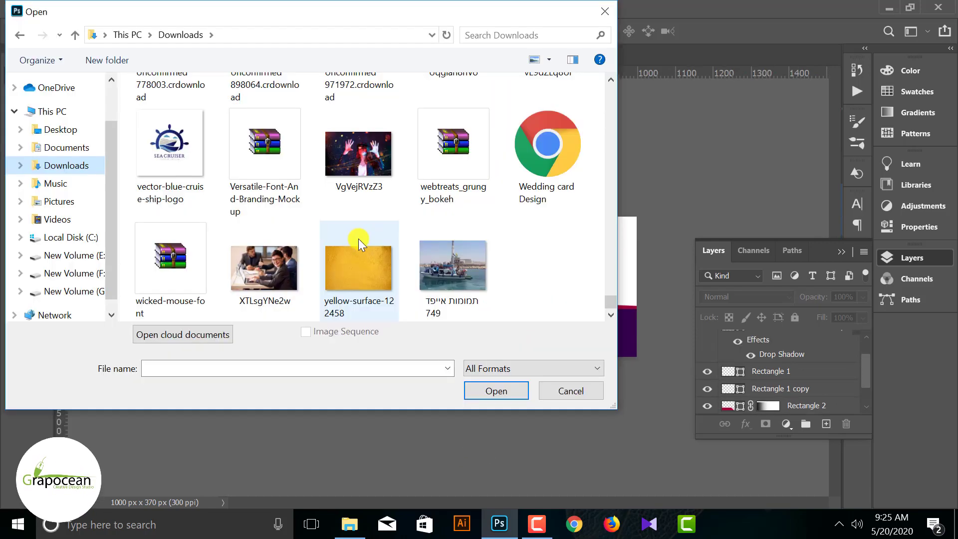
click(273, 274)
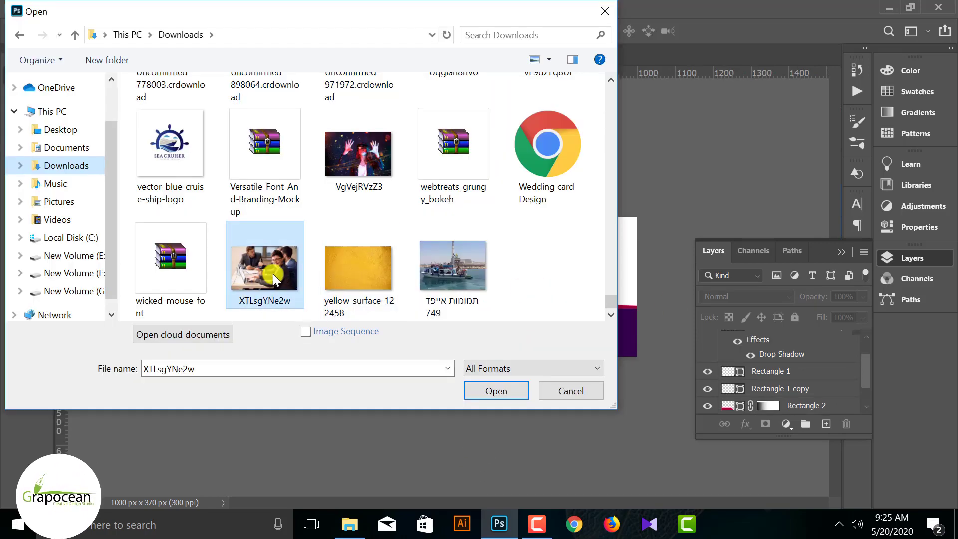
click(497, 390)
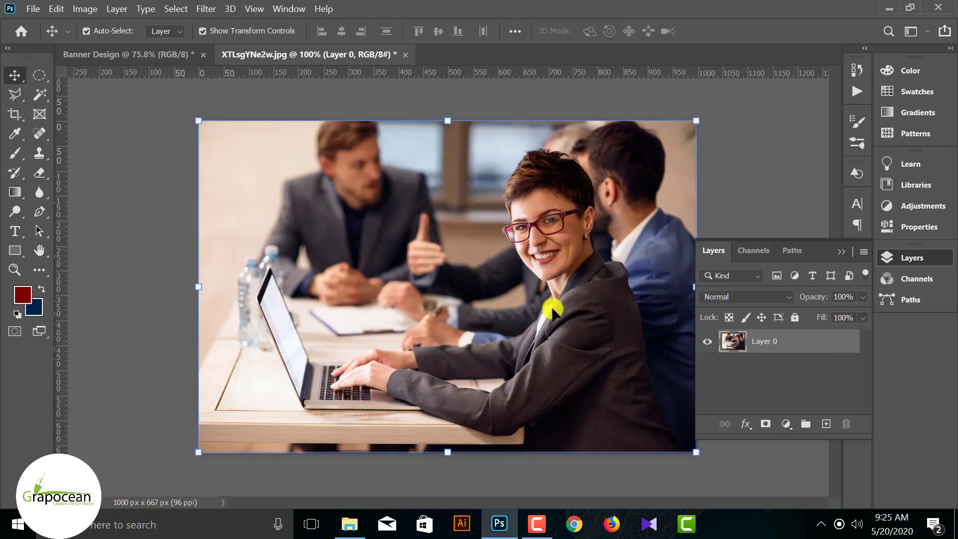
- Copy the meeting photo into the Banner Design document and place its layer between Shape 1 and Background, behind the angular shapes
drag(552, 312, 543, 273)
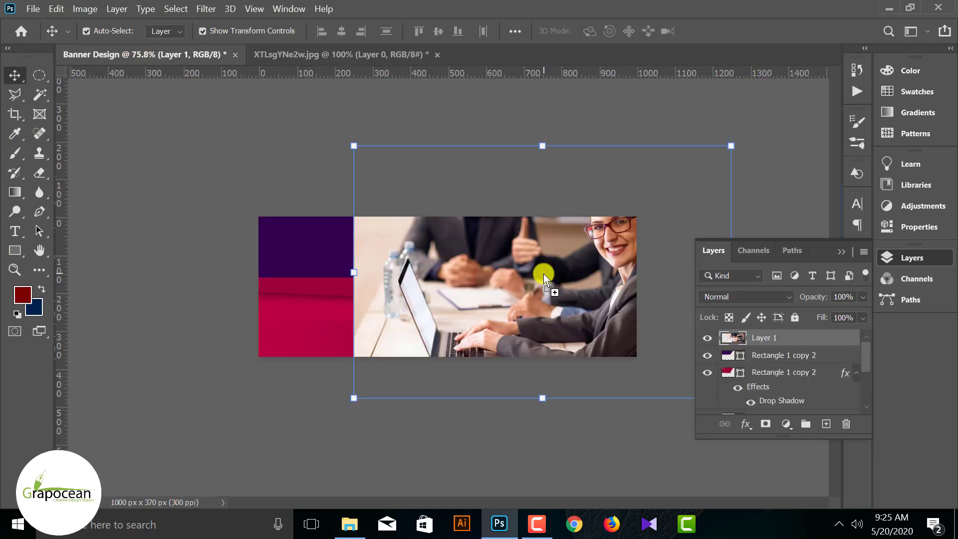
drag(808, 340, 787, 399)
drag(545, 250, 496, 272)
- Scale the meeting photo down proportionally, position it to fill the banner's open upper-right area, and apply the transform
key(ctrl+minus)
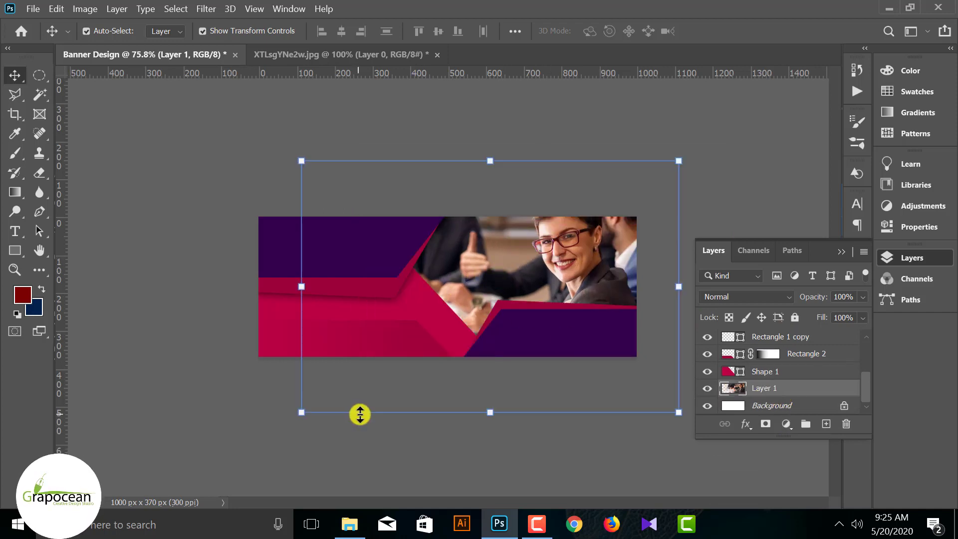
drag(620, 387, 576, 347)
drag(510, 289, 532, 292)
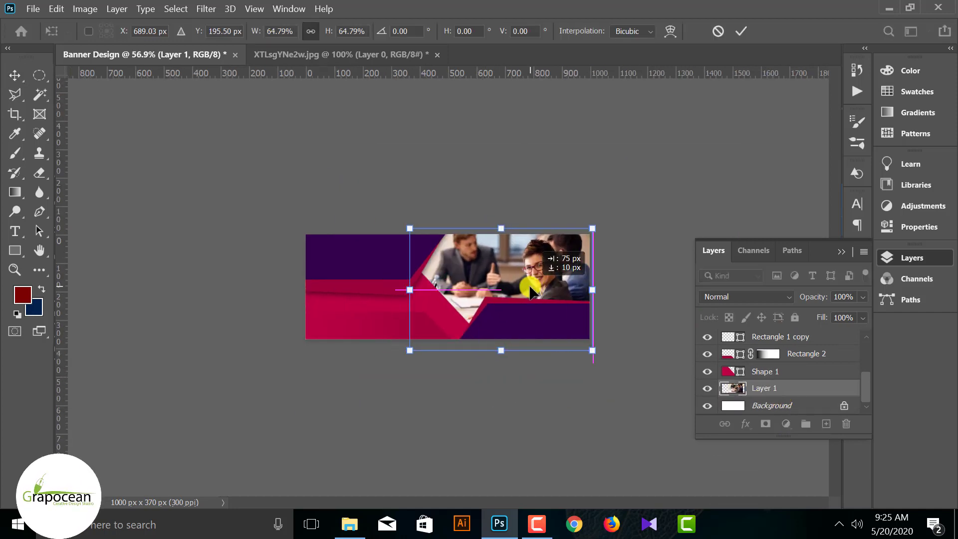
key(ctrl+plus)
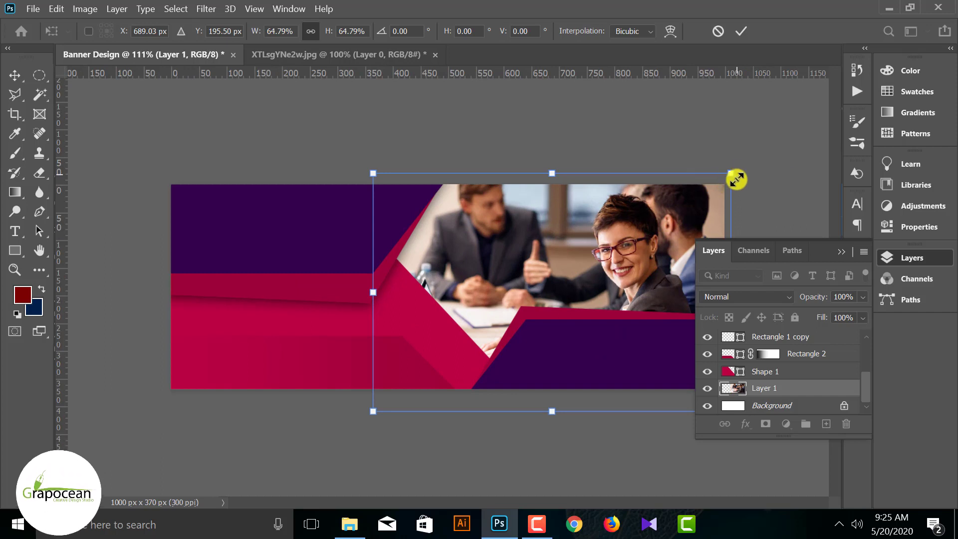
drag(737, 180, 732, 188)
key(ctrl+minus)
drag(559, 252, 563, 253)
click(733, 32)
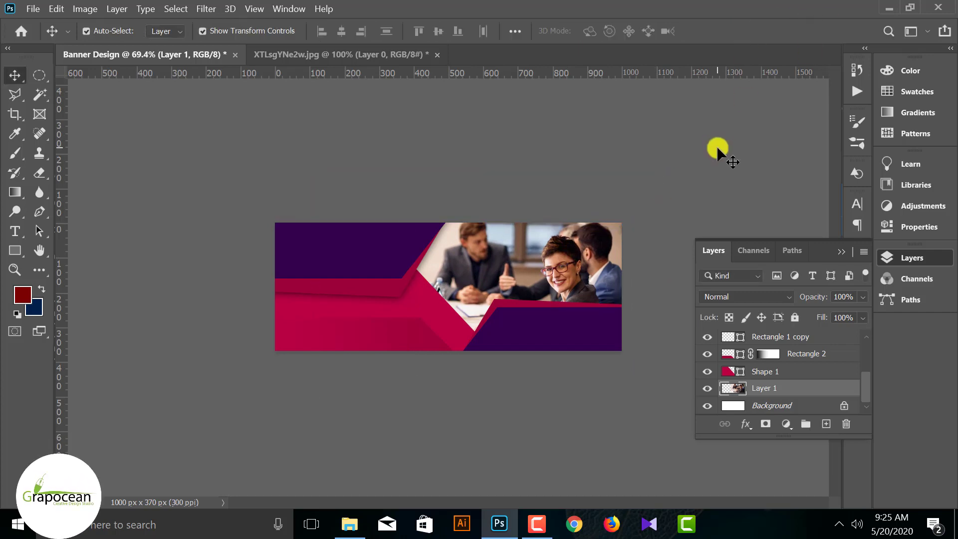
- Add the two-line text "Creative / Banner Desgin" on the upper-left purple shape and left-align it
key(ctrl+plus)
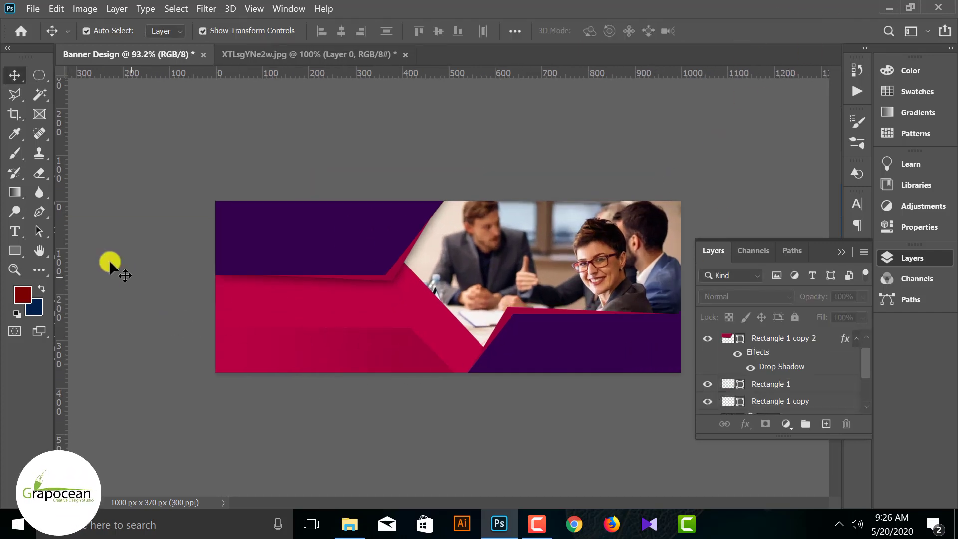
click(14, 233)
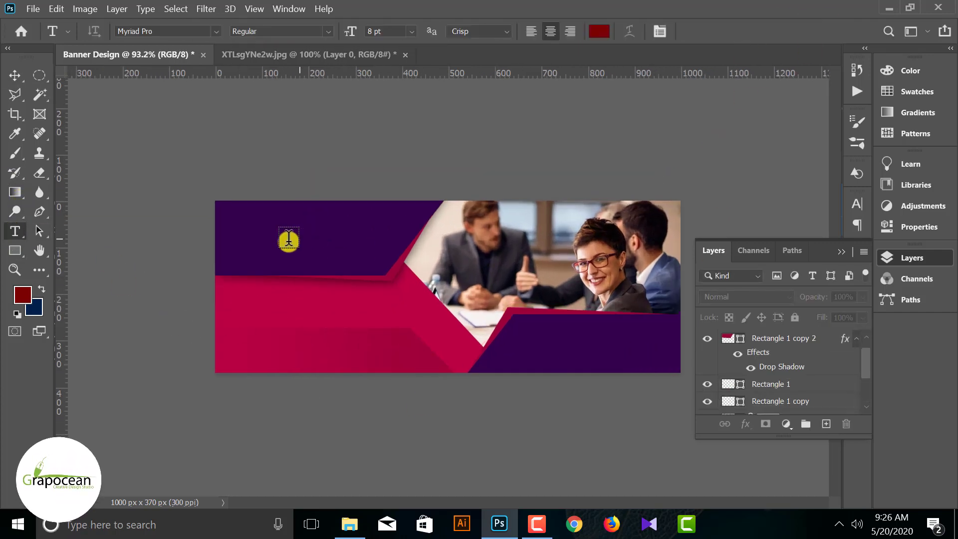
click(273, 243)
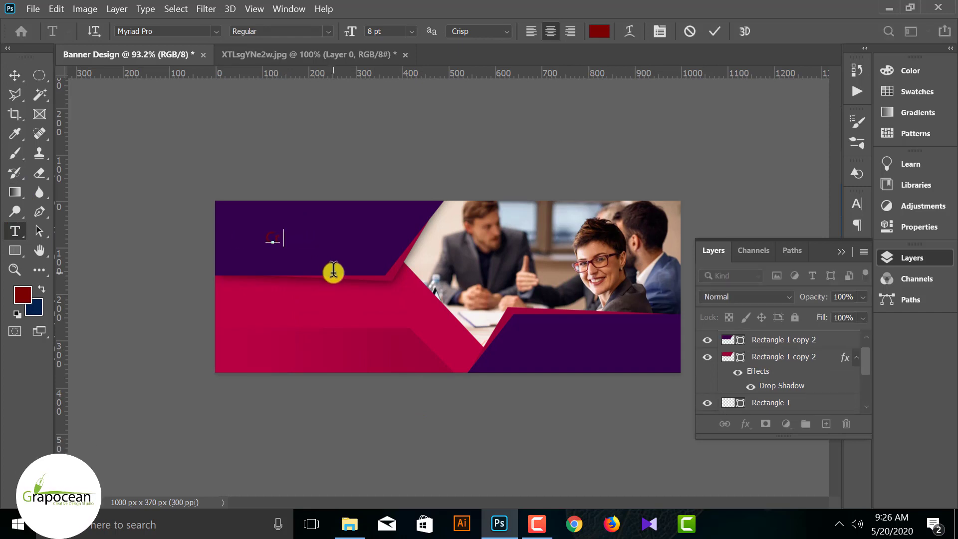
text(Creative Banner Desgin)
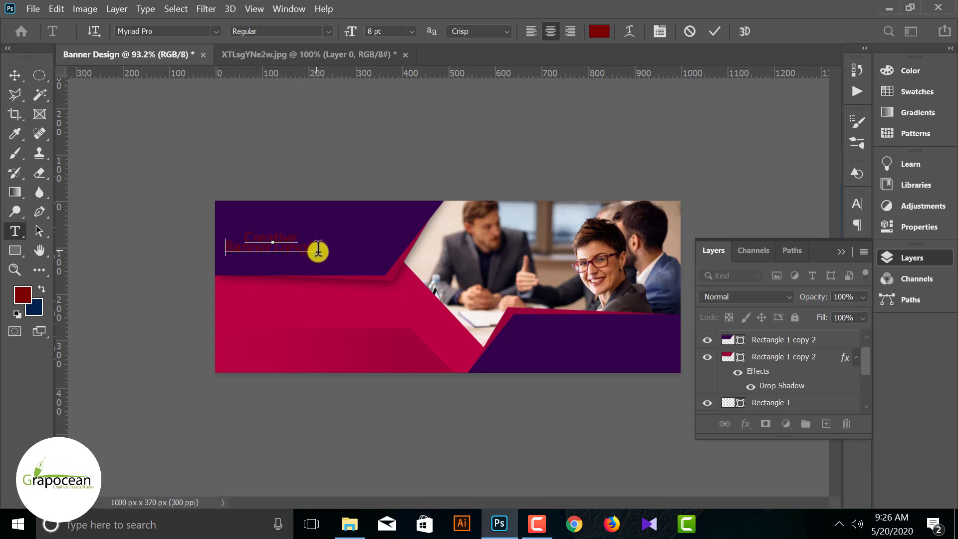
key(Return)
key(ctrl+a)
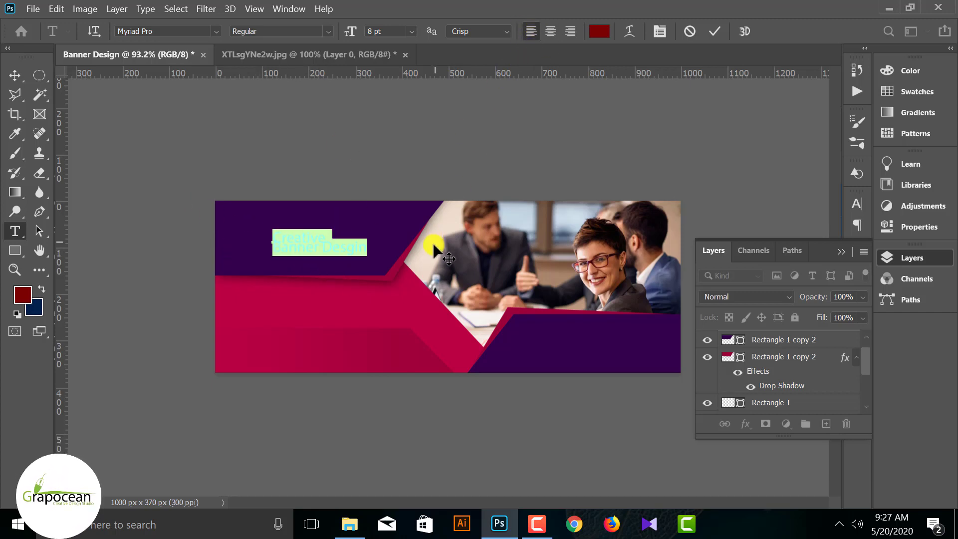
- Change the font of the "Creative" line to Bebas Regular
click(845, 251)
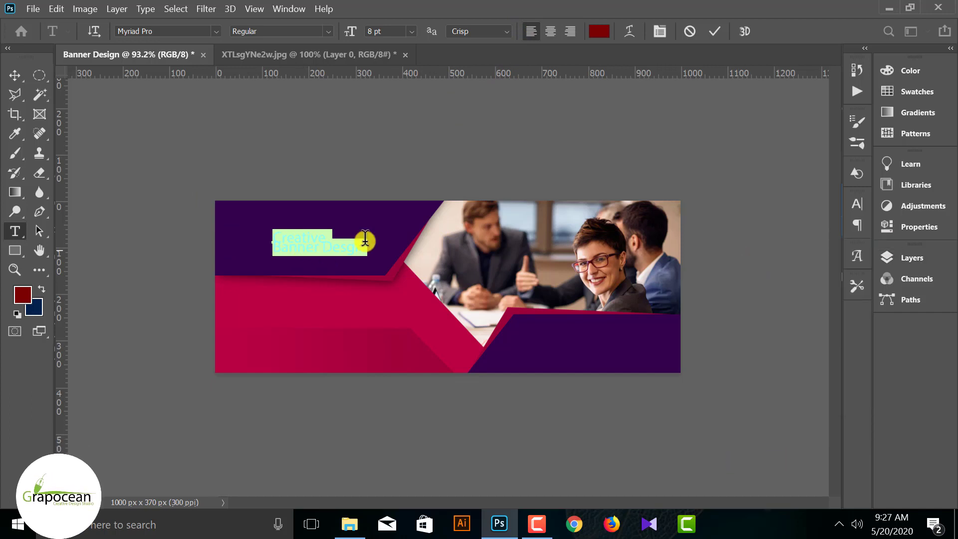
click(345, 248)
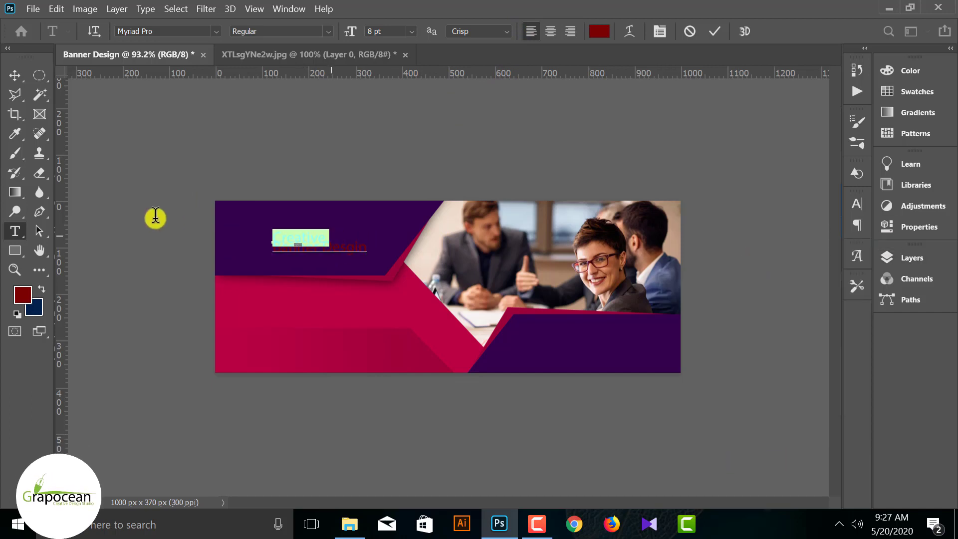
click(214, 31)
click(310, 91)
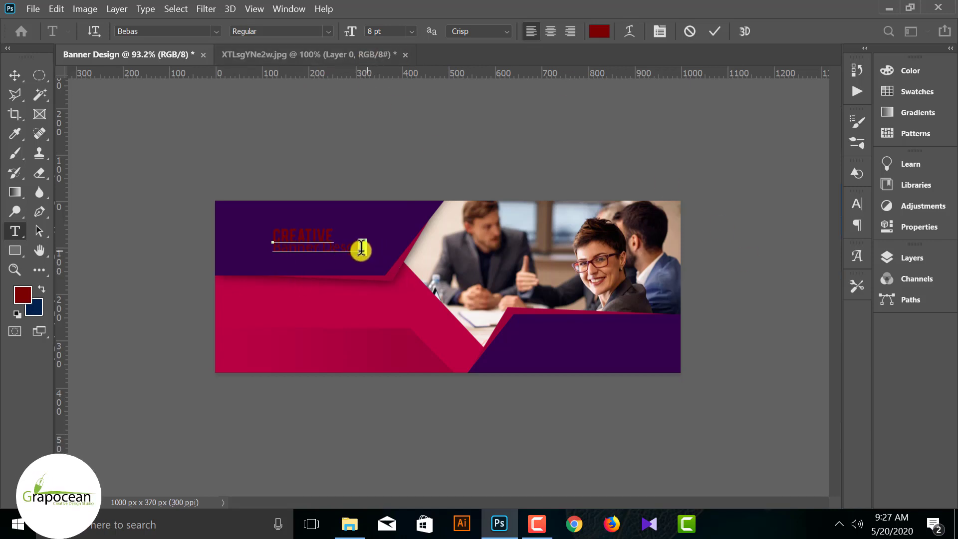
- Colour the whole heading white (ffffff) and move it about 72 px left and 21 px up on the purple shape
click(599, 31)
drag(299, 99, 256, 32)
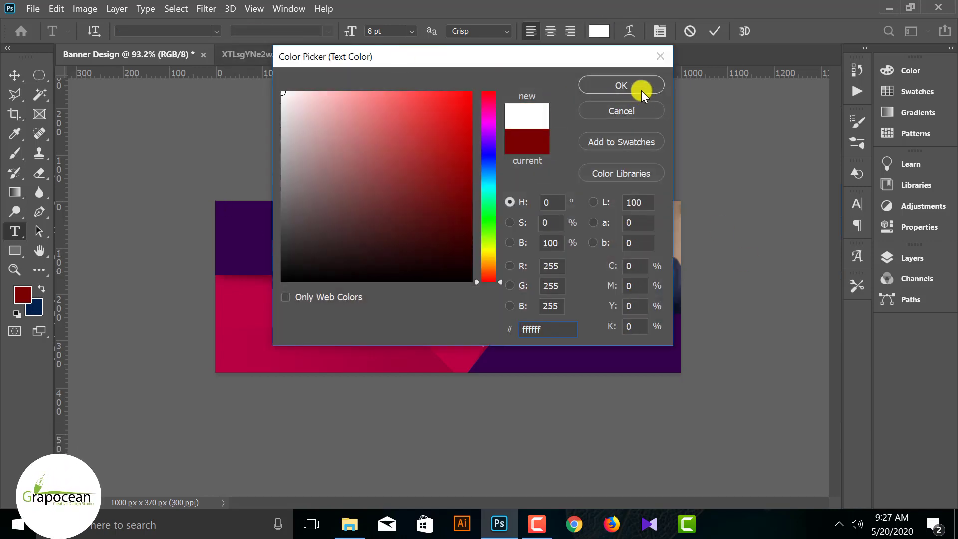
click(639, 85)
click(14, 74)
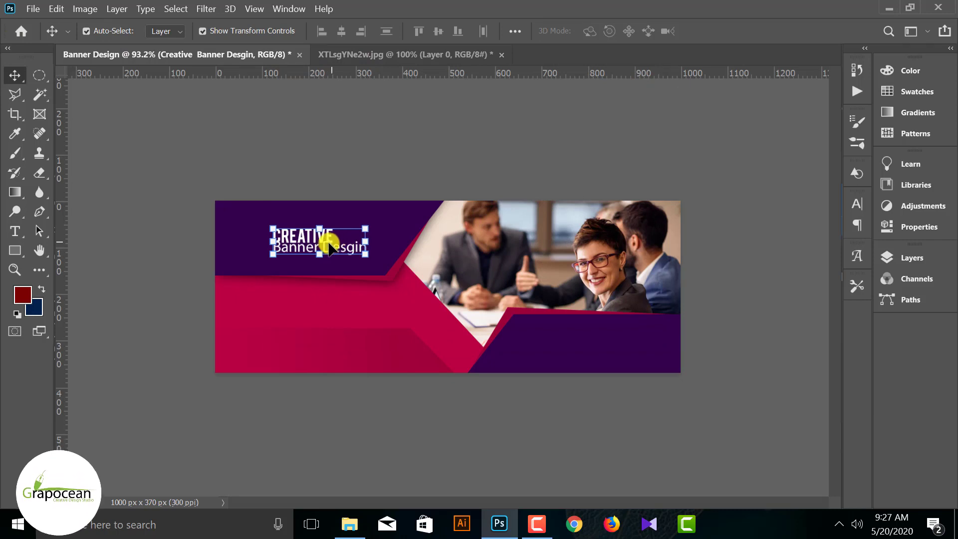
drag(335, 232, 289, 235)
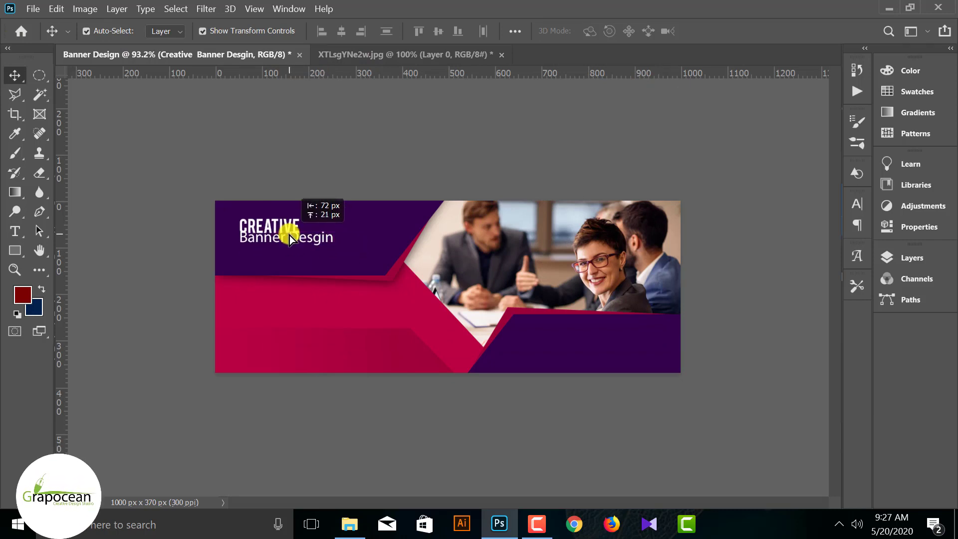
- Format the "Banner Desgin" line as all caps at 7 pt with 8 pt leading
click(15, 231)
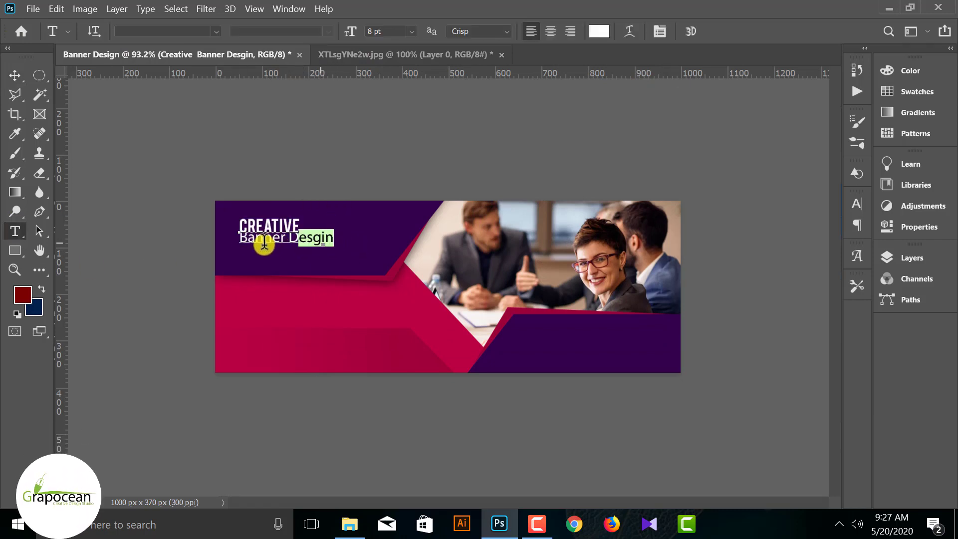
click(857, 205)
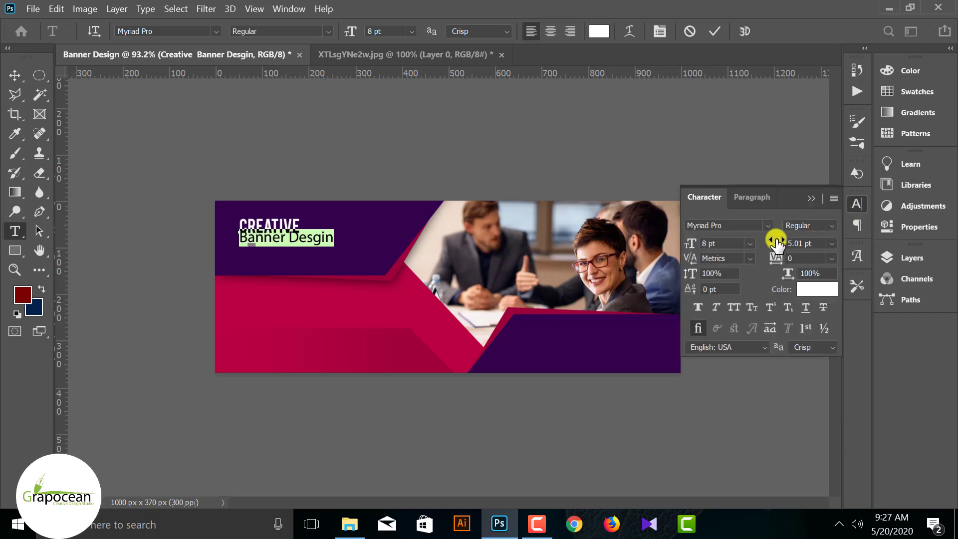
drag(780, 244, 778, 244)
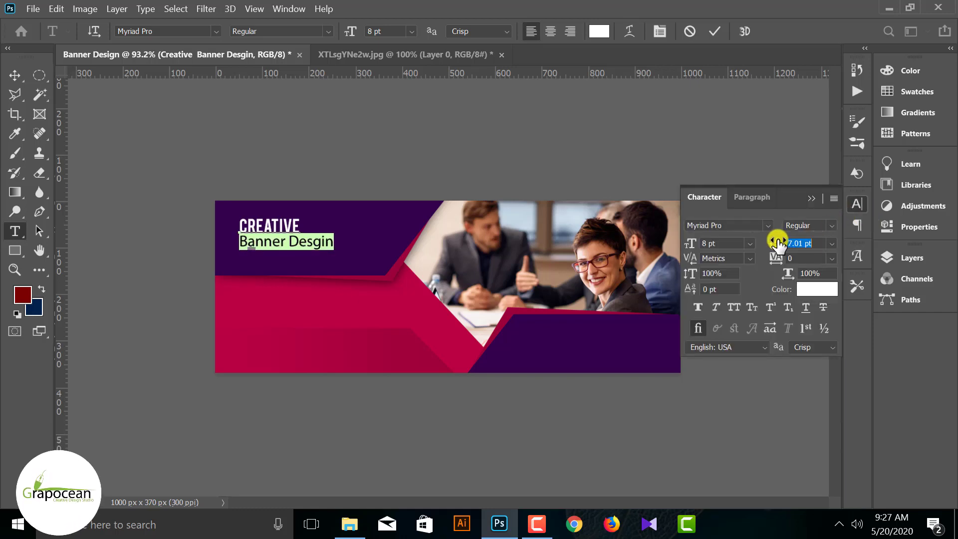
click(15, 75)
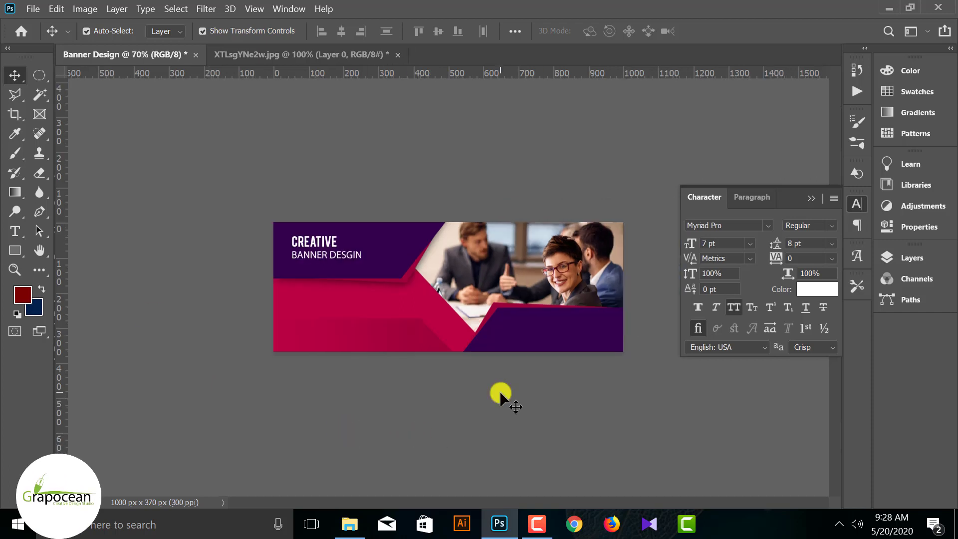
scroll(355, 357, up, 2)
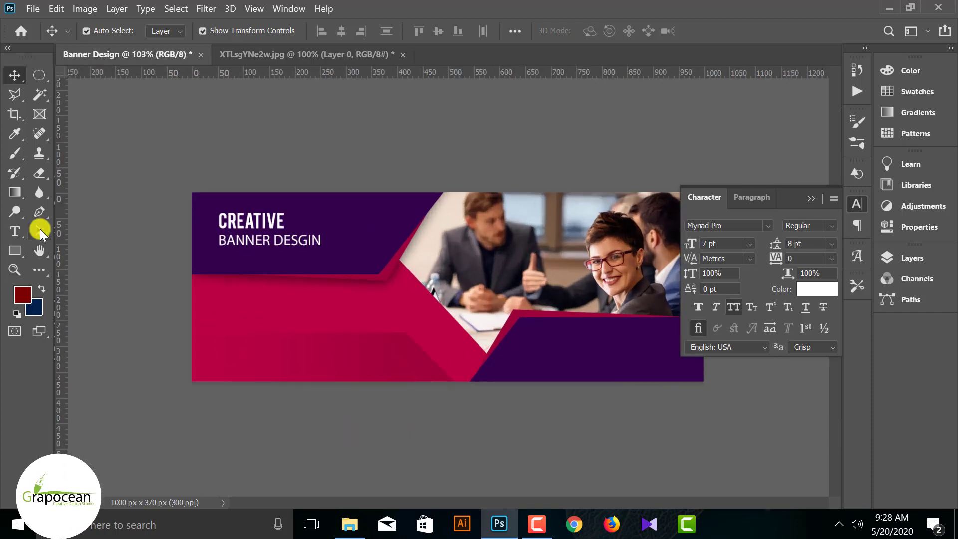
- Add a new layer and place a paragraph text box with Lorem ipsum placeholder text on the crimson area below the heading
click(15, 230)
click(891, 257)
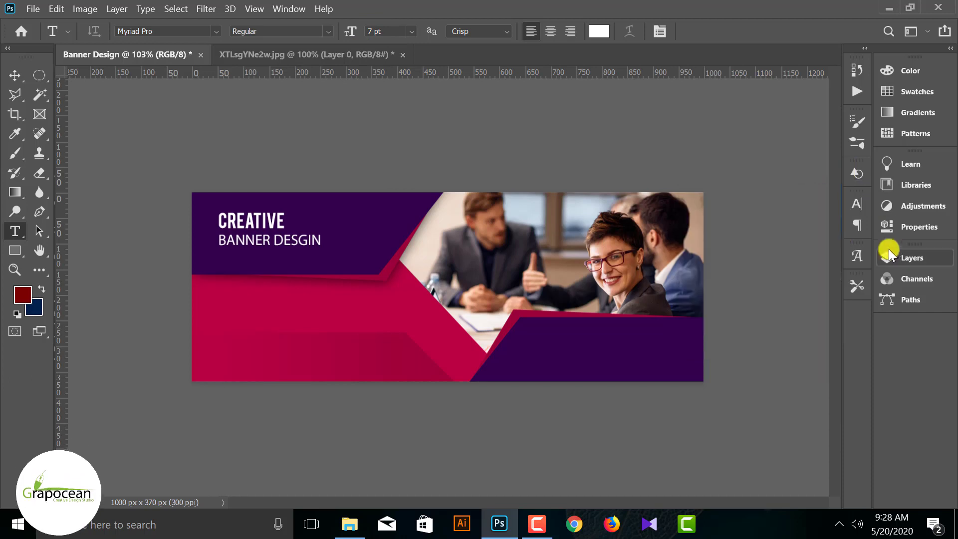
click(826, 425)
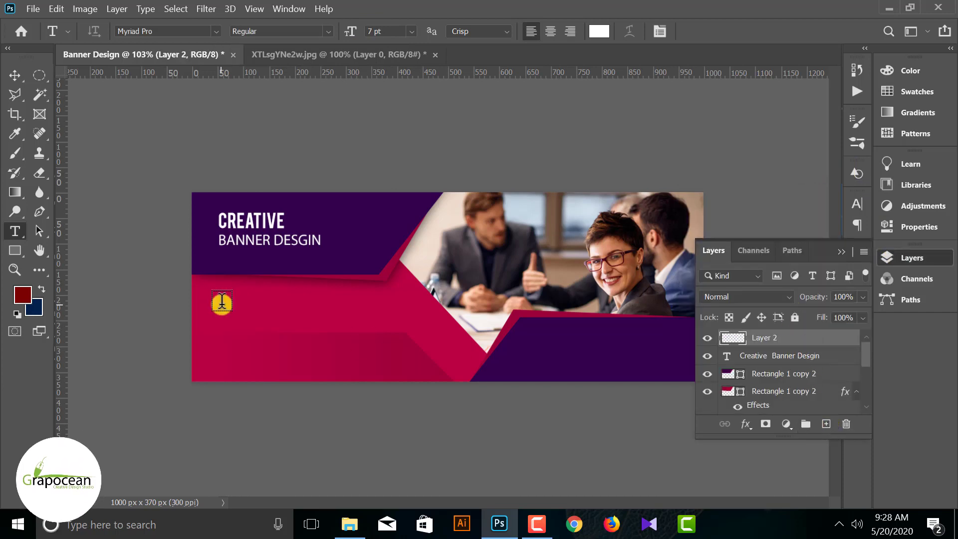
drag(207, 292, 434, 361)
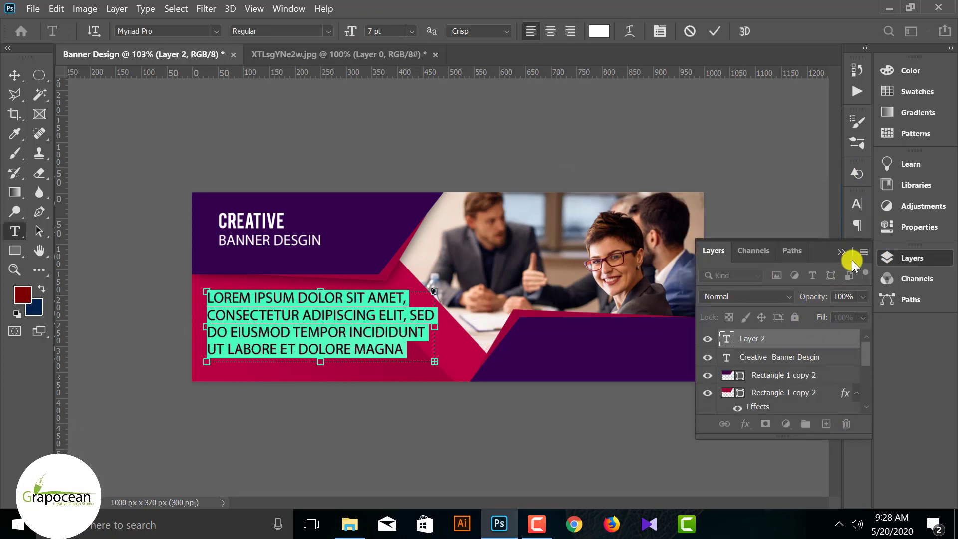
- Turn off all caps for the Lorem ipsum paragraph, set it to 3 pt with 4 pt leading, and slightly narrow its text box
click(858, 203)
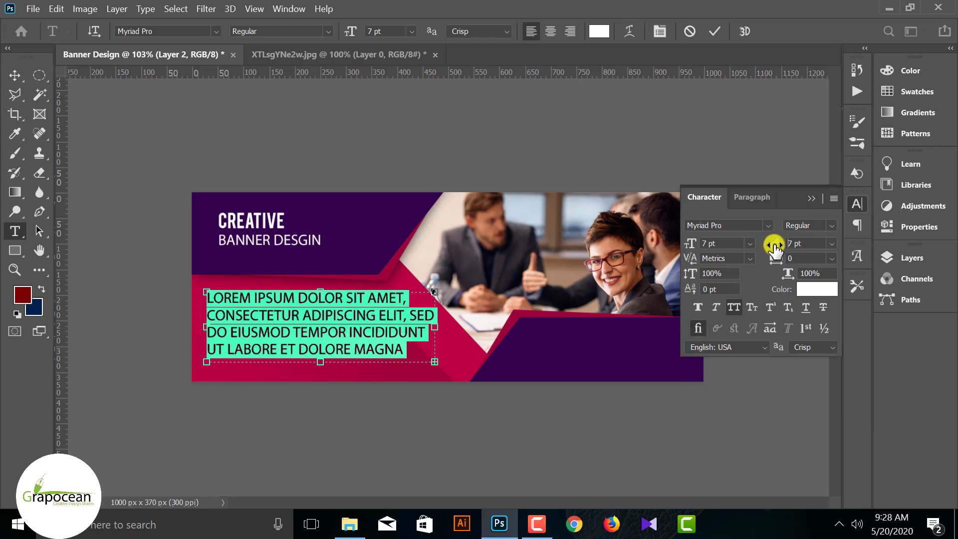
mouse_move(775, 246)
mouse_down()
mouse_move(765, 239)
mouse_move(785, 246)
mouse_up()
click(733, 307)
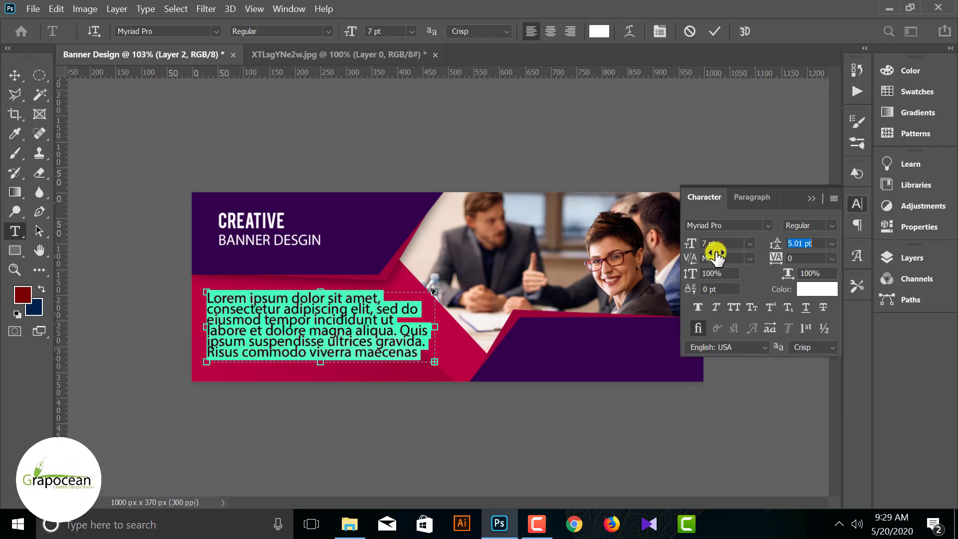
drag(693, 246, 691, 244)
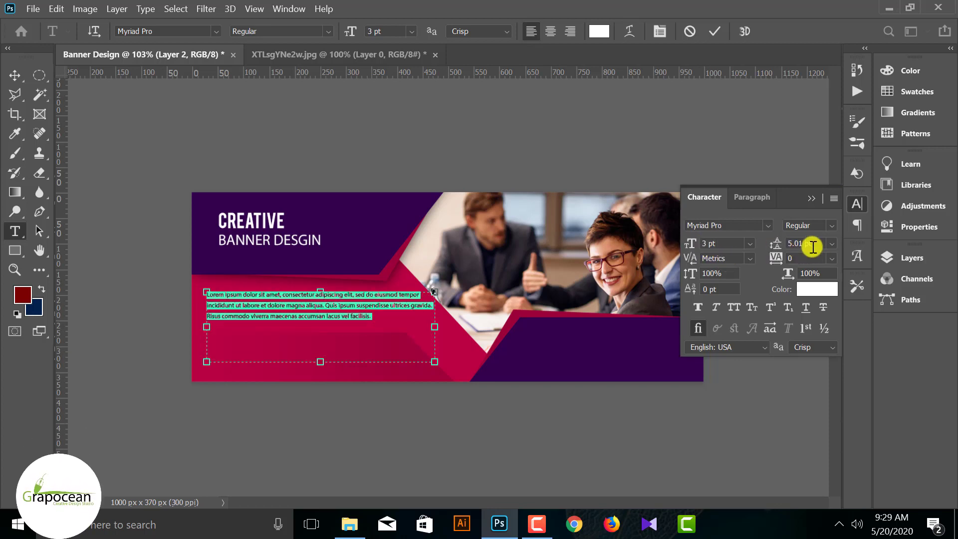
text(4)
key(Return)
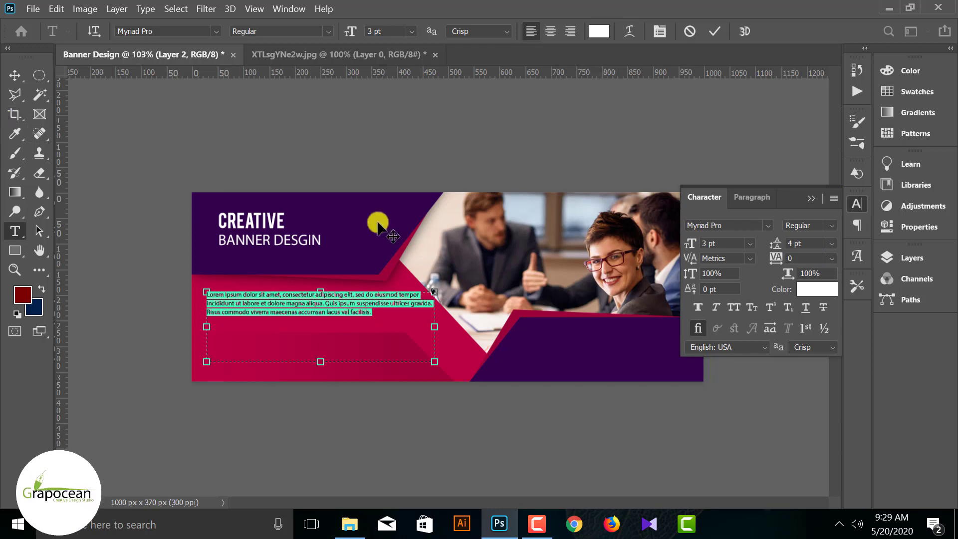
drag(433, 329, 405, 331)
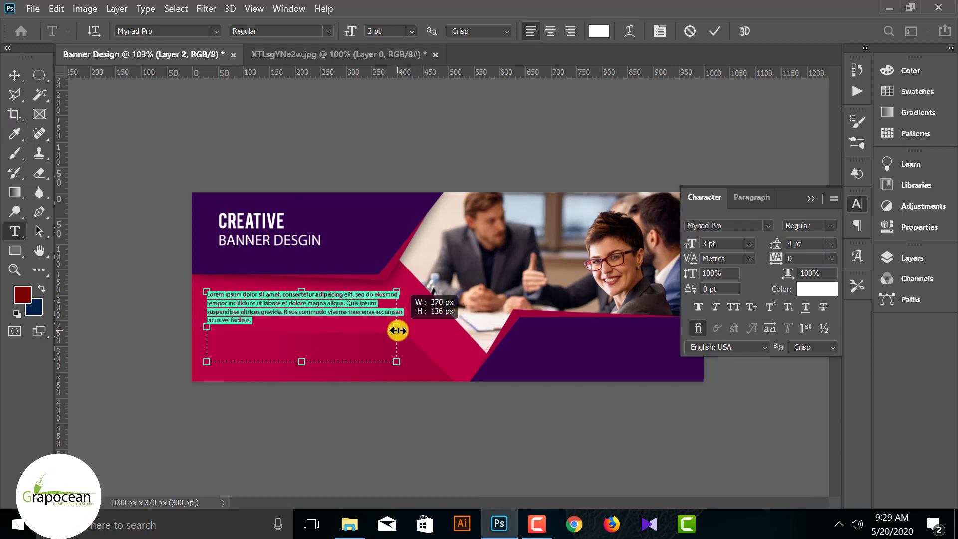
click(15, 75)
- Draw a rounded rectangle about 108 x 25 px with a 10 px corner radius on the dark crimson shape below the paragraph
scroll(135, 373, up, 3)
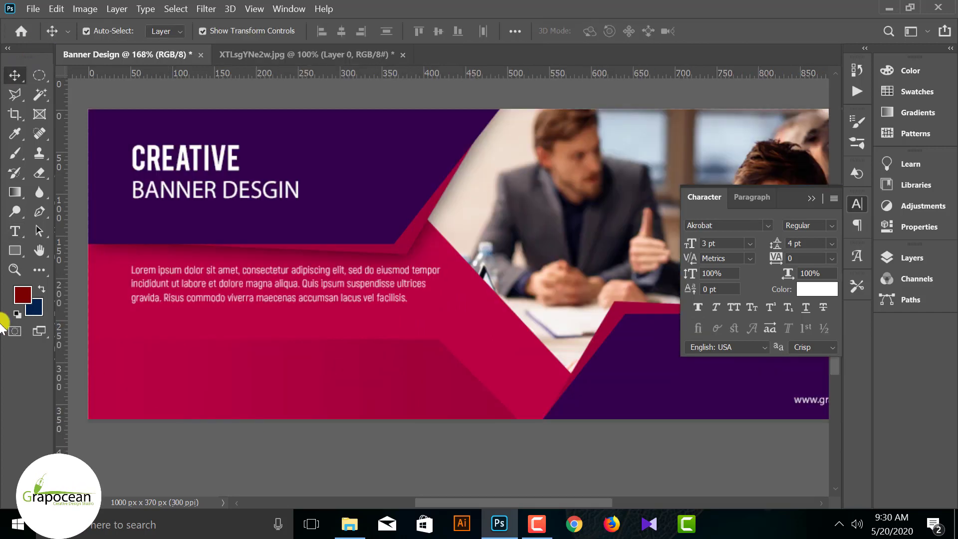
right_click(15, 250)
click(62, 263)
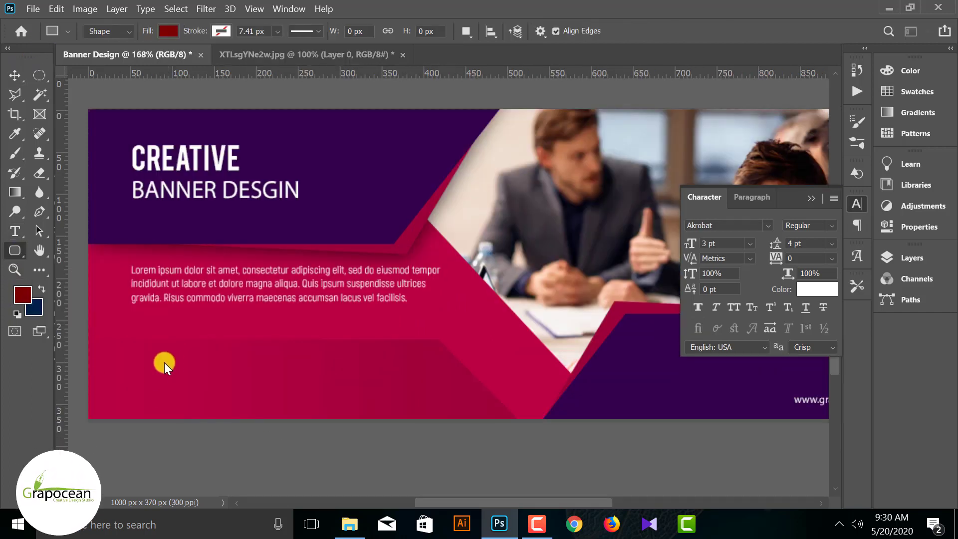
drag(138, 376, 228, 397)
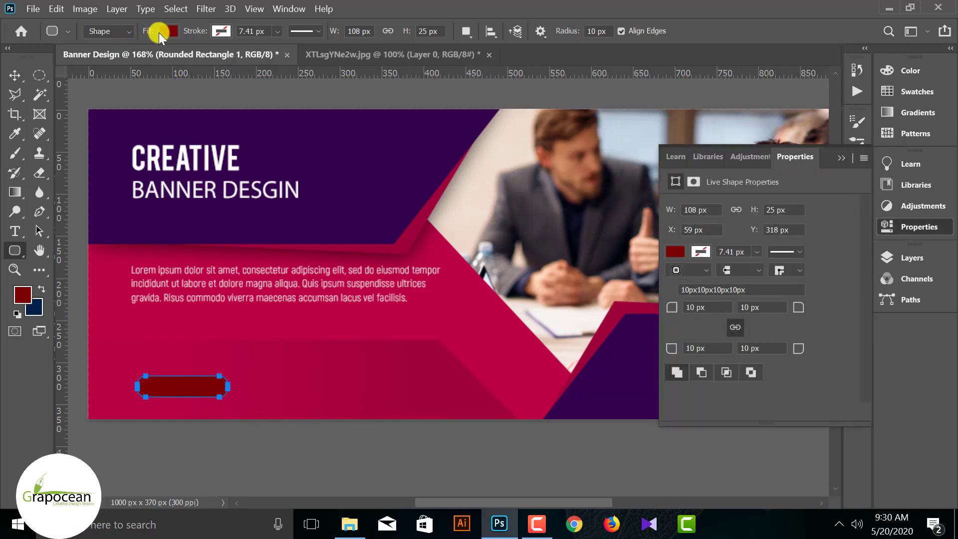
- Fill the rounded rectangle with dark navy from the recently used colours
click(170, 31)
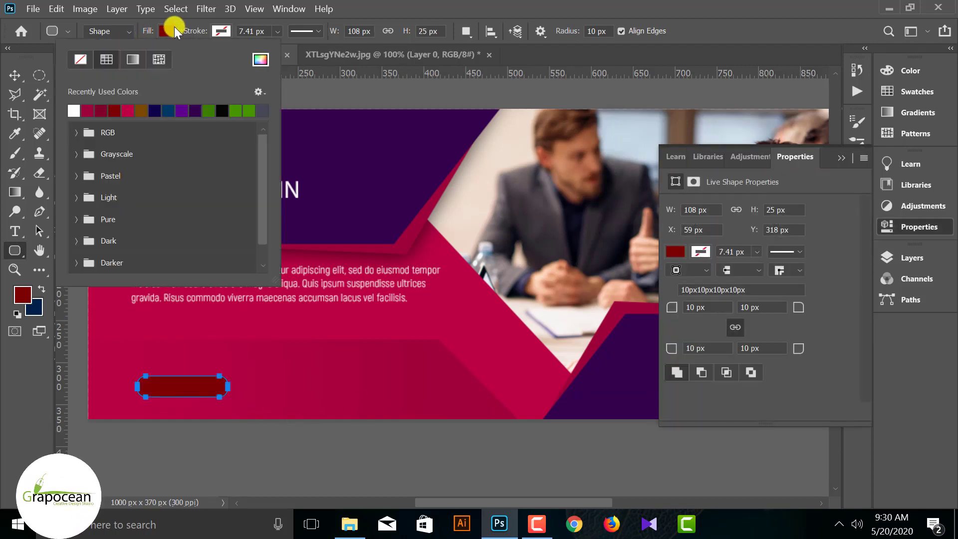
click(156, 111)
click(14, 76)
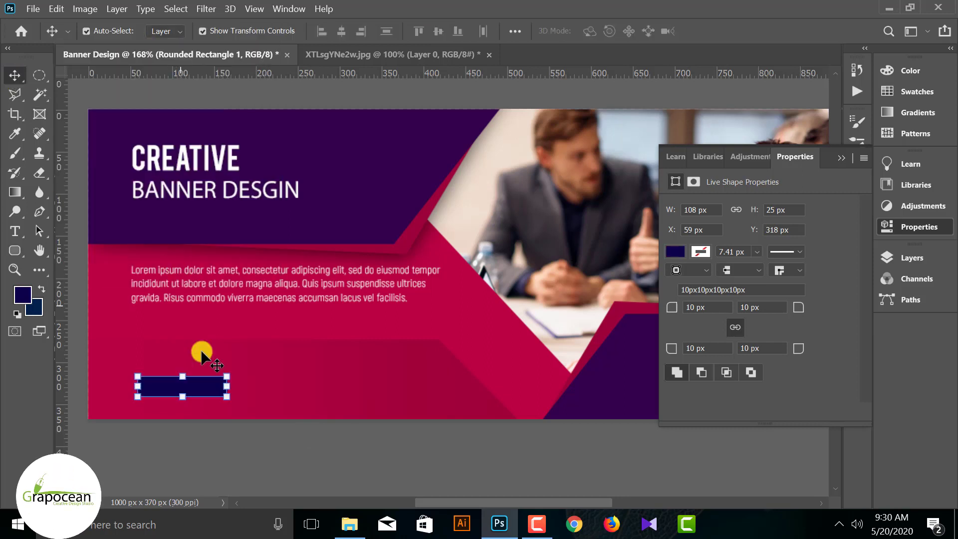
click(277, 483)
scroll(154, 447, up, 2)
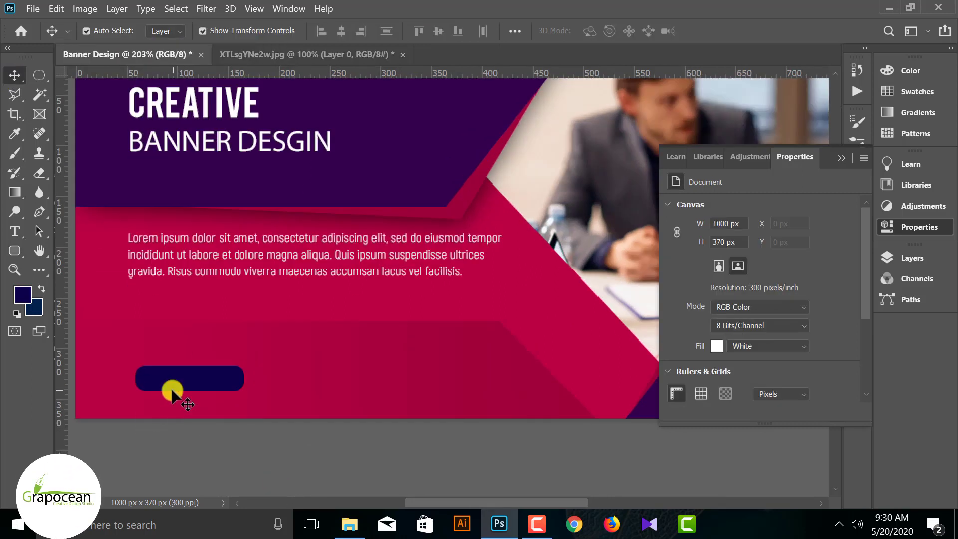
- Fill the rounded rectangle button with white
click(197, 379)
click(676, 250)
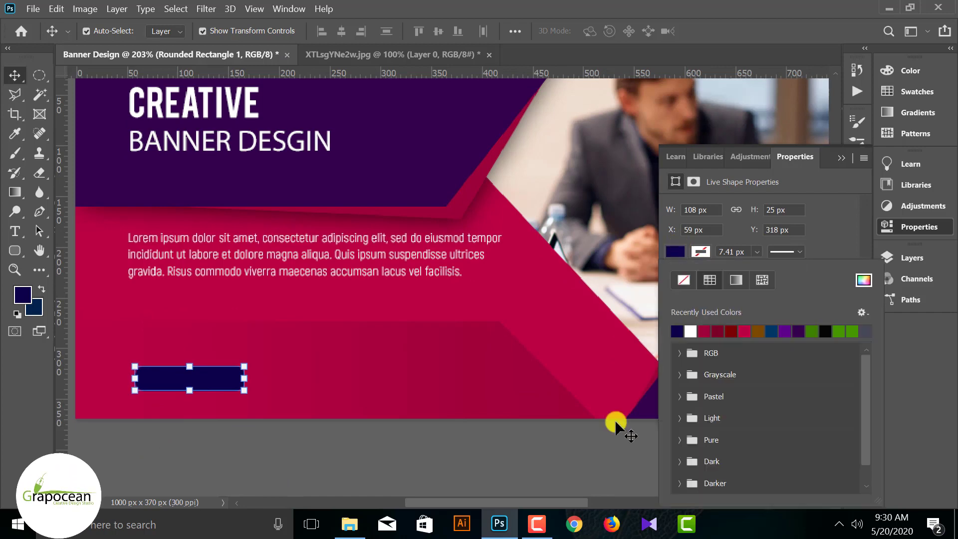
click(691, 331)
click(71, 148)
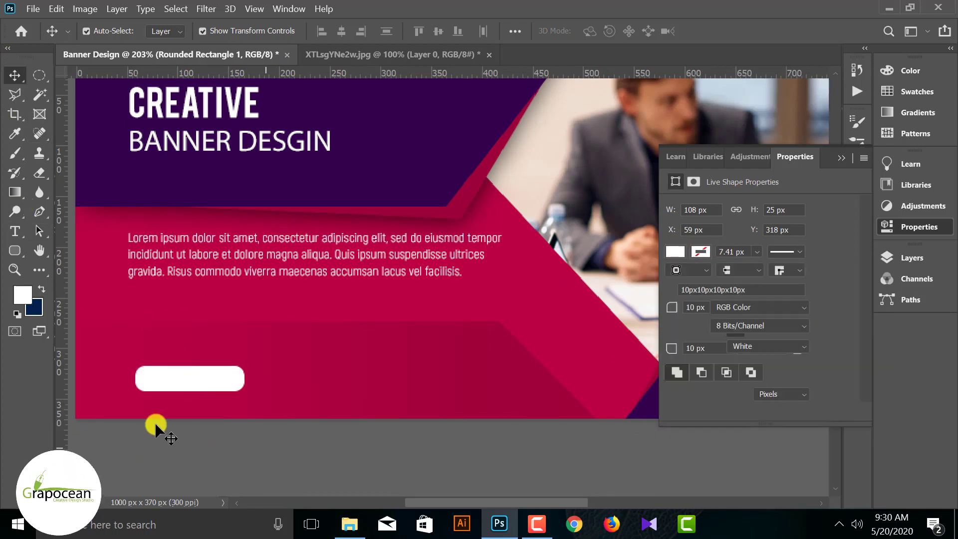
click(151, 421)
- Add the text "About US" on the white rounded rectangle
scroll(151, 420, up, 2)
scroll(151, 420, up, 5)
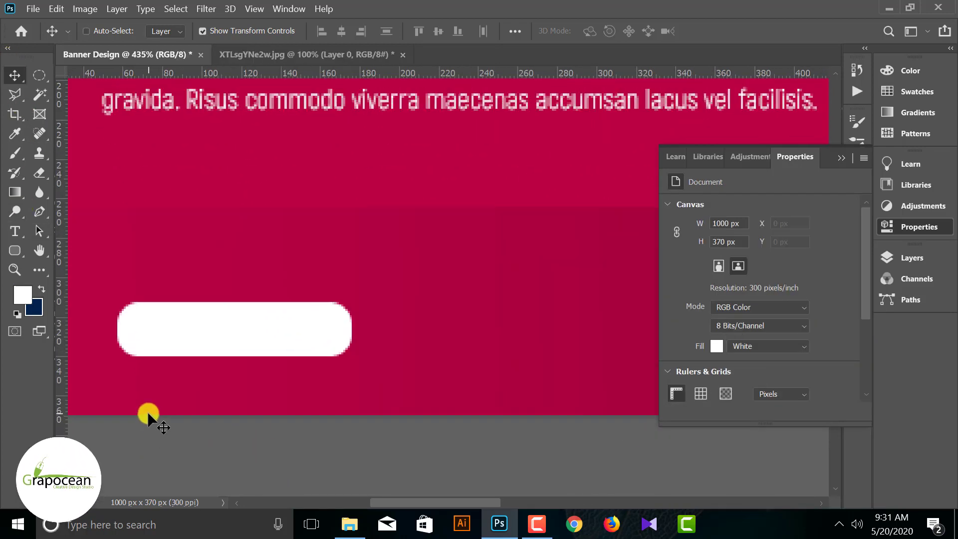
click(20, 236)
click(156, 314)
key(BackSpace)
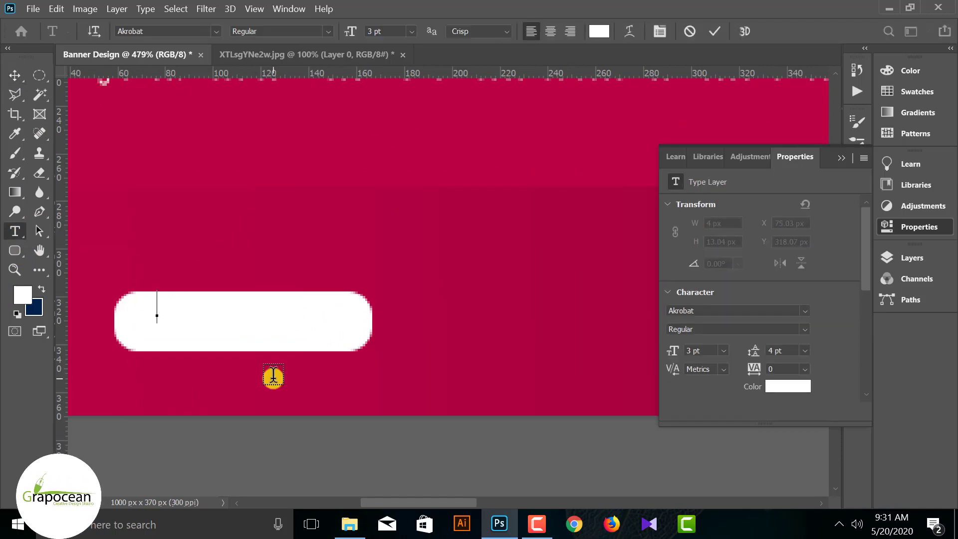
text(p)
- Colour the "About US" text with crimson sampled from the banner (b70042) and move it down to the button's vertical middle
drag(232, 311, 7, 247)
click(598, 31)
click(170, 217)
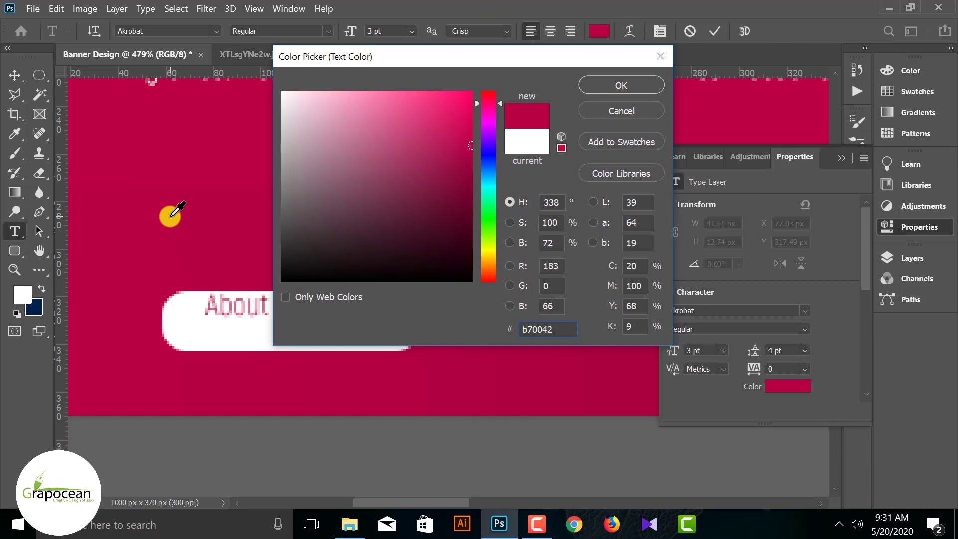
click(614, 82)
click(14, 74)
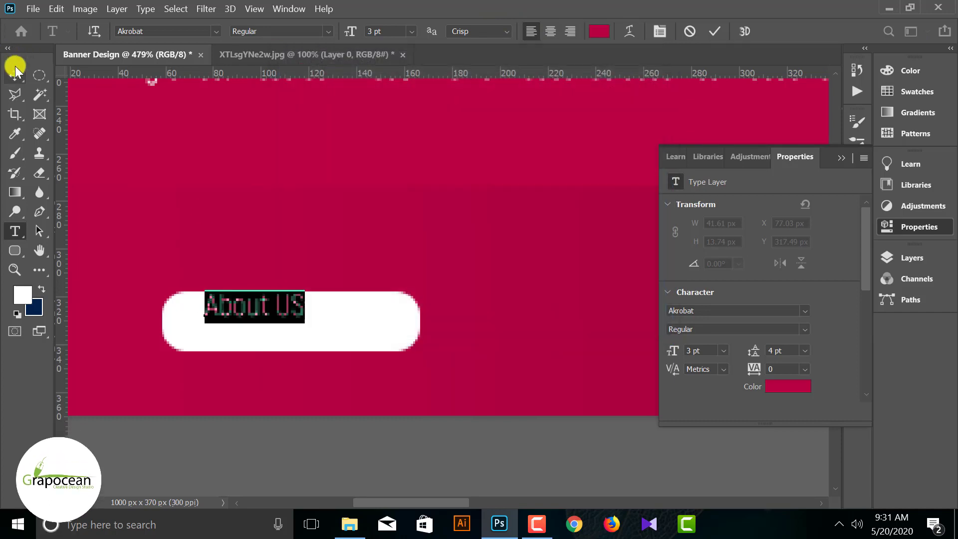
mouse_move(276, 304)
mouse_down()
mouse_move(277, 328)
mouse_move(270, 320)
mouse_move(279, 323)
mouse_up()
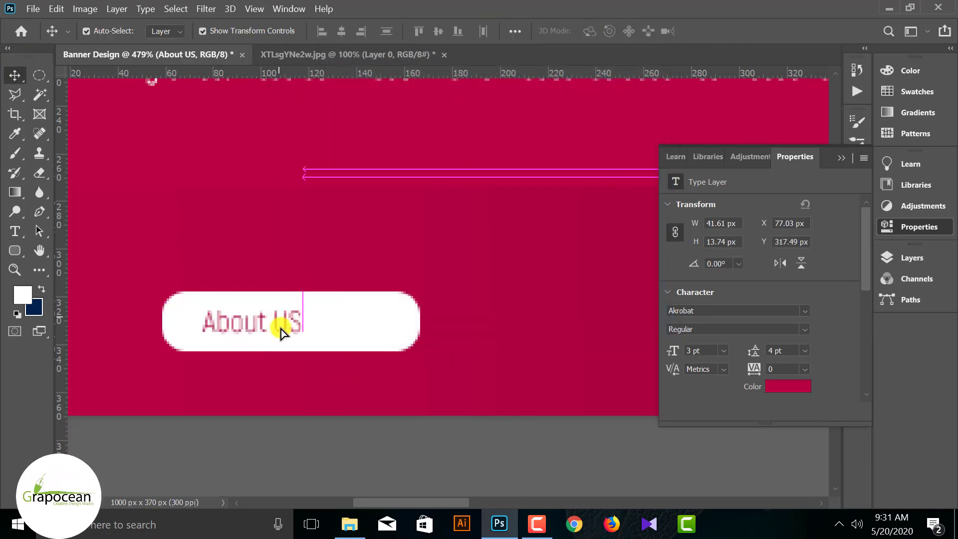
scroll(298, 412, down, 3)
click(315, 437)
- Try the fonts Bebas and The Bold Font on the "About US" text
scroll(249, 430, down, 3)
scroll(124, 401, up, 5)
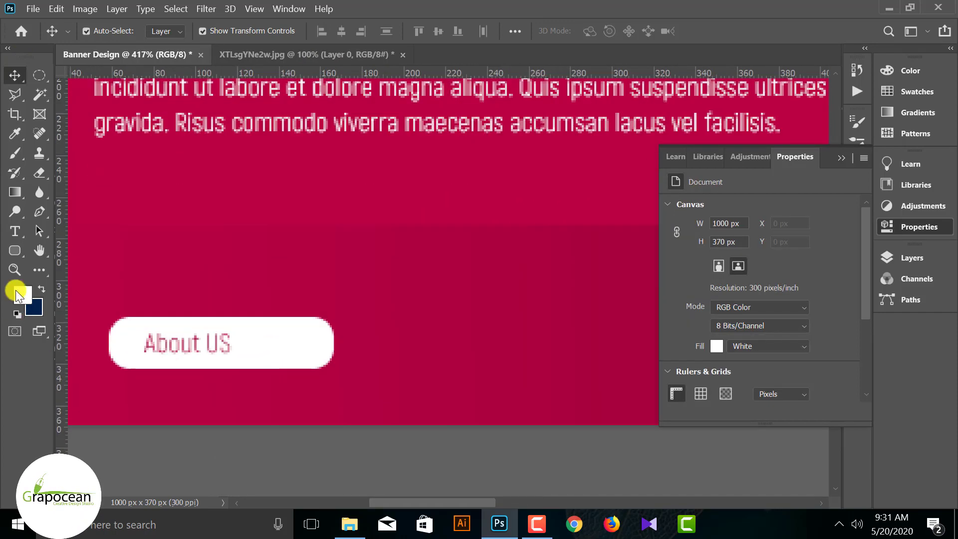
drag(232, 344, 57, 306)
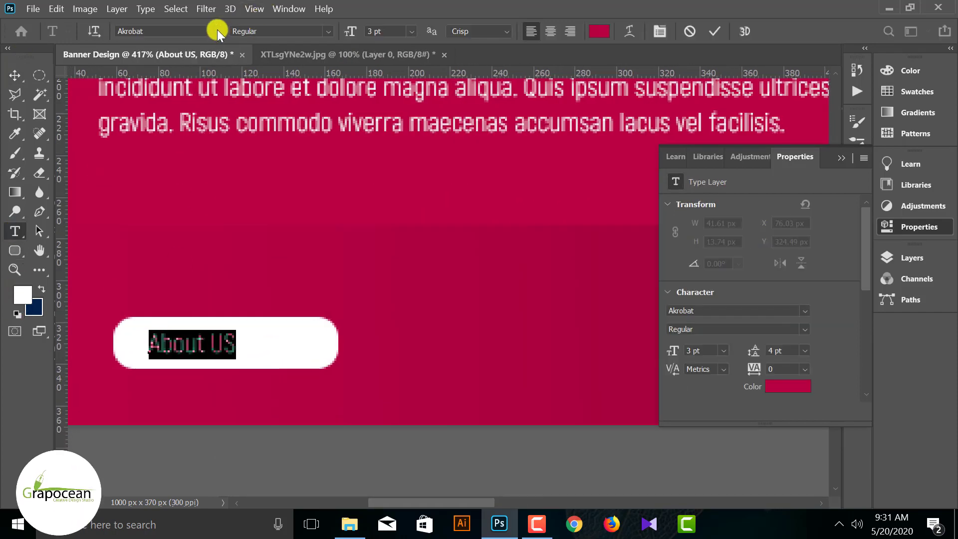
click(216, 31)
click(192, 89)
click(216, 31)
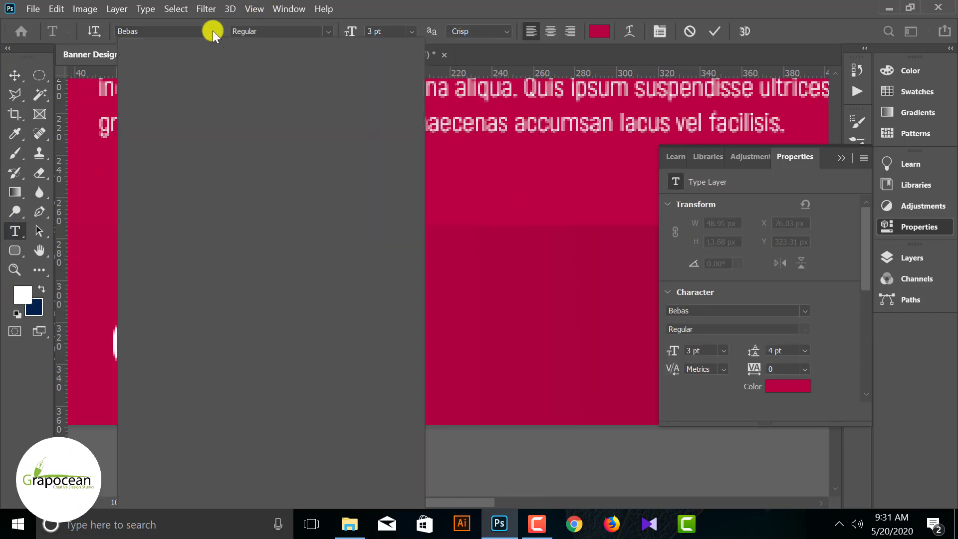
click(243, 148)
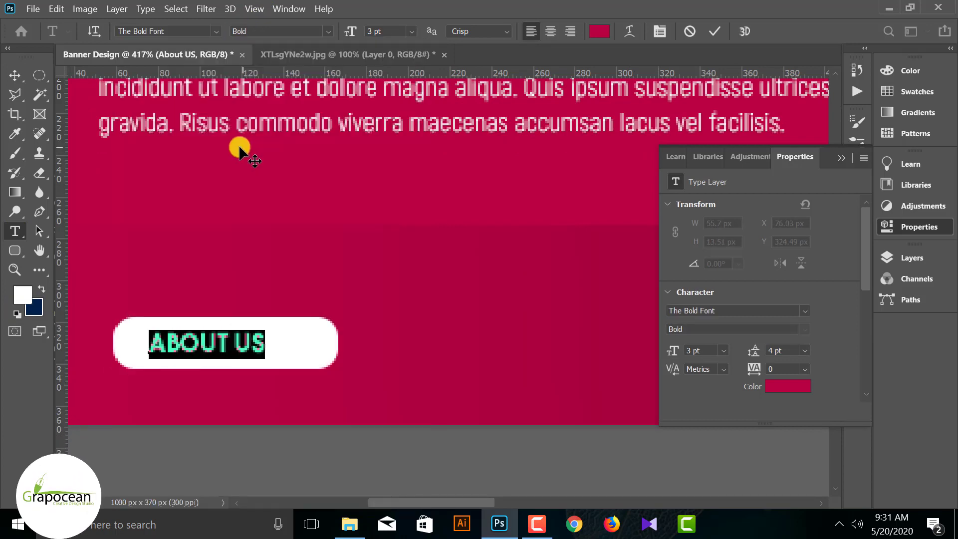
click(16, 76)
scroll(350, 438, down, 5)
scroll(181, 412, up, 4)
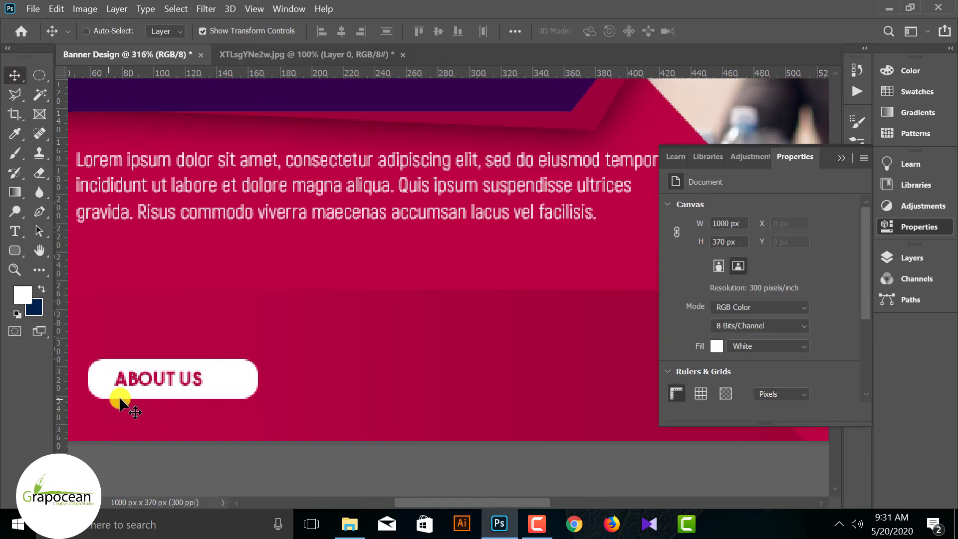
- Set the "About US" text in Bebas Regular with all caps
scroll(120, 402, up, 2)
click(15, 231)
click(189, 374)
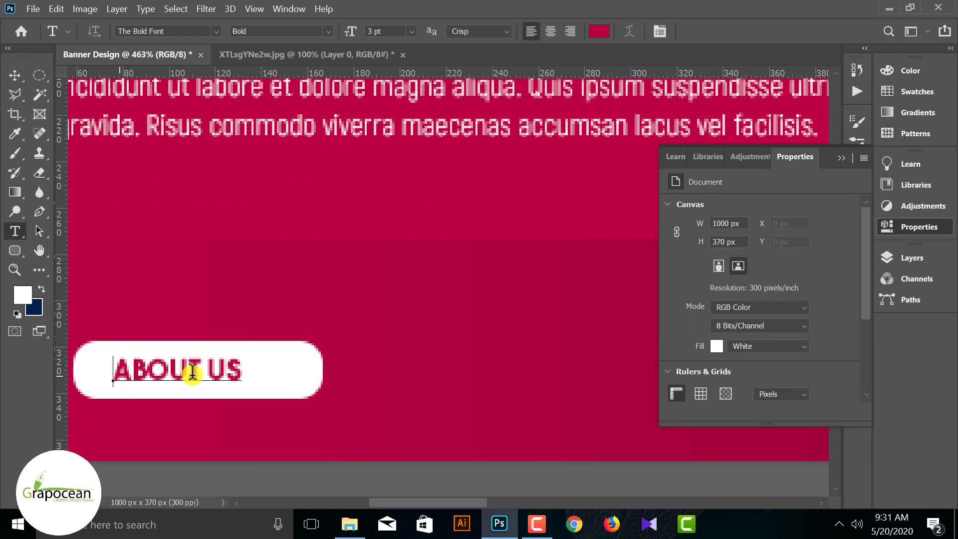
key(ctrl+a)
key(ctrl+t)
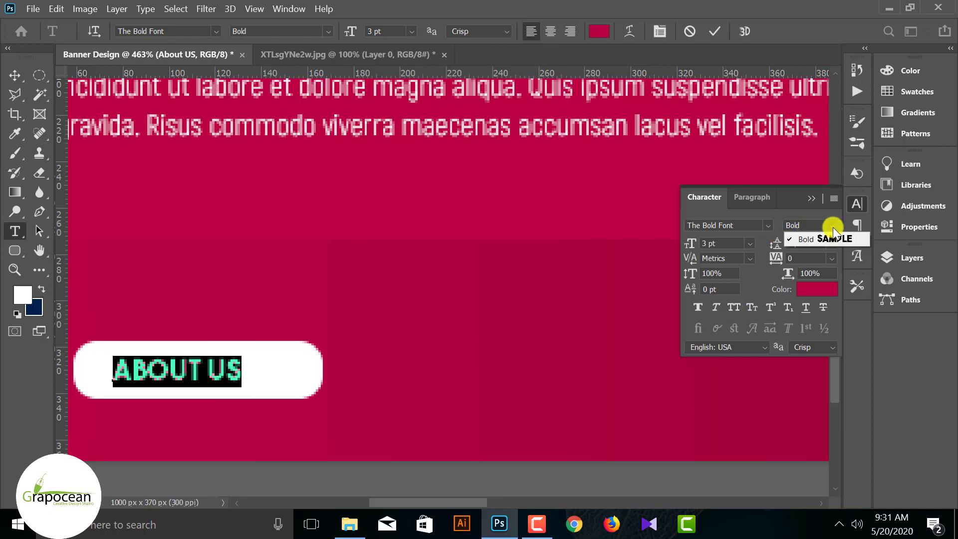
click(216, 31)
click(247, 91)
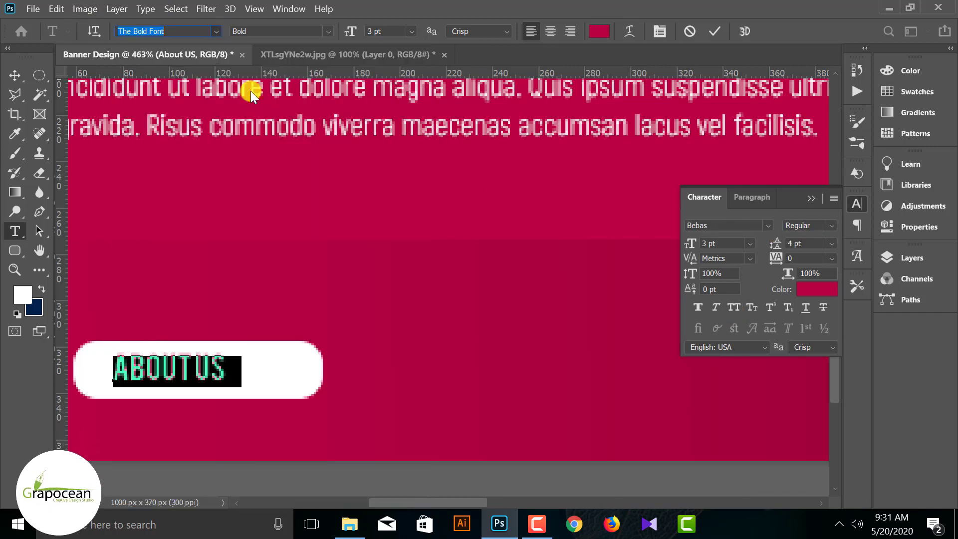
click(732, 308)
- Insert an extra space between the words "About" and "US" in the button text
click(195, 368)
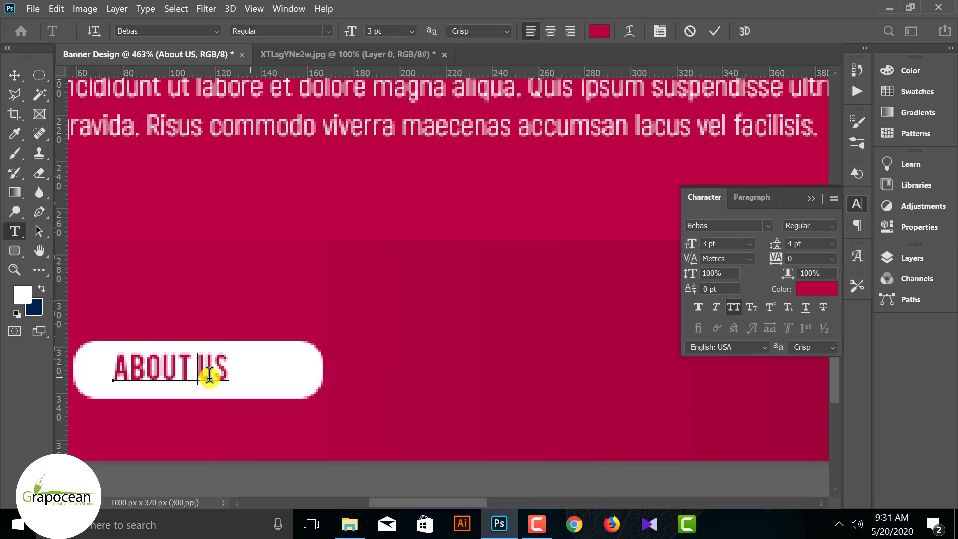
key(v)
click(240, 381)
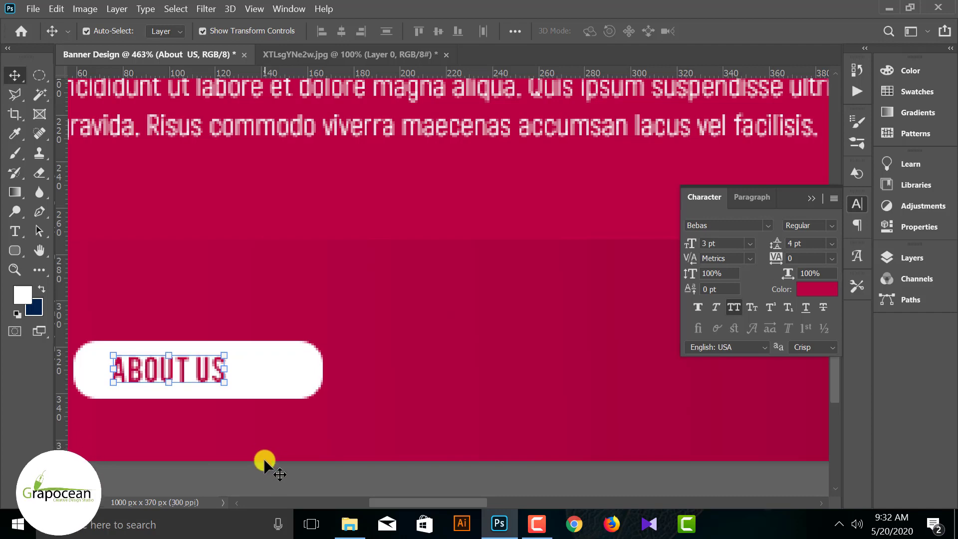
click(356, 481)
- Nudge the "ABOUT US" text about 7 px left within the white button and fine-tune its vertical position
scroll(392, 481, down, 5)
scroll(375, 459, up, 5)
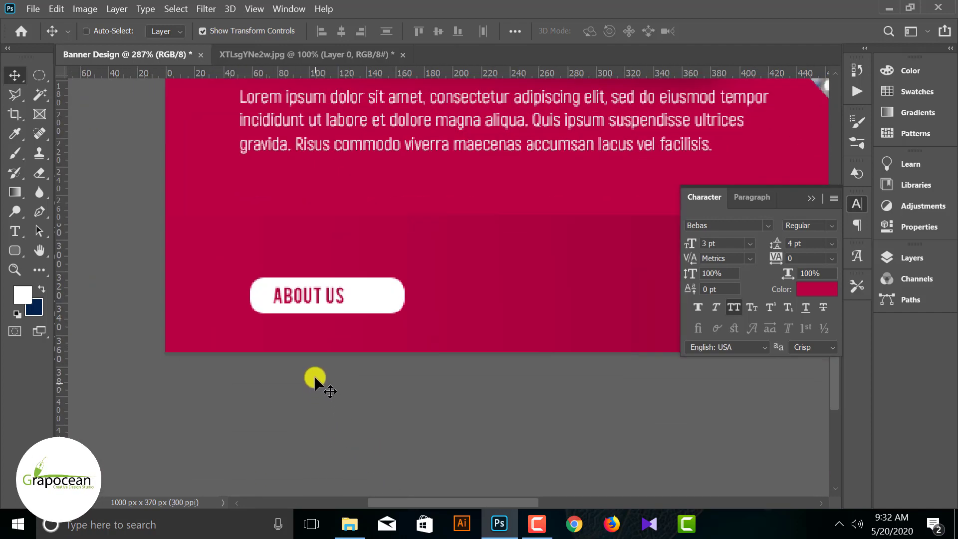
click(332, 292)
key(Left)
key(Left)
key(Left)
key(Left)
key(Left)
key(Left)
key(Left)
key(Left)
key(Left)
key(Left)
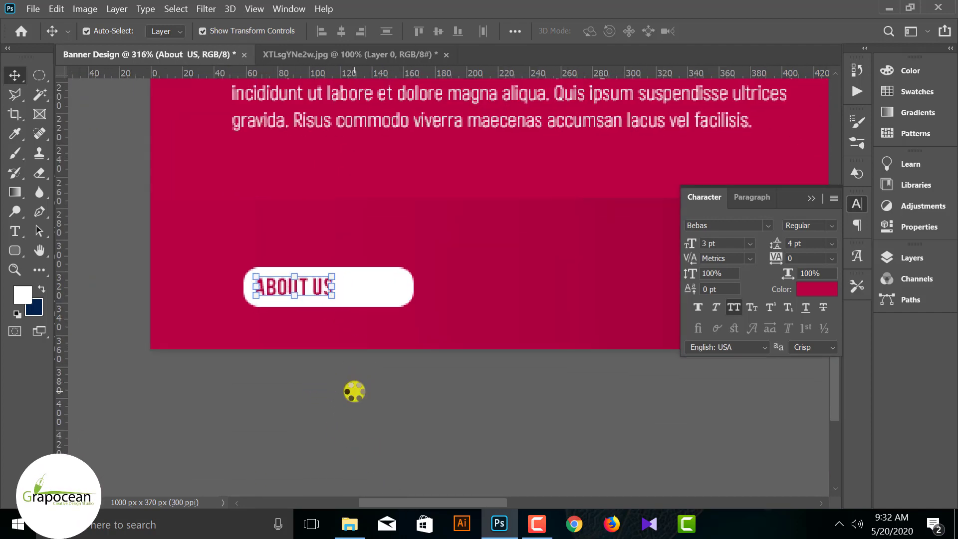
key(Right)
key(Right)
click(312, 395)
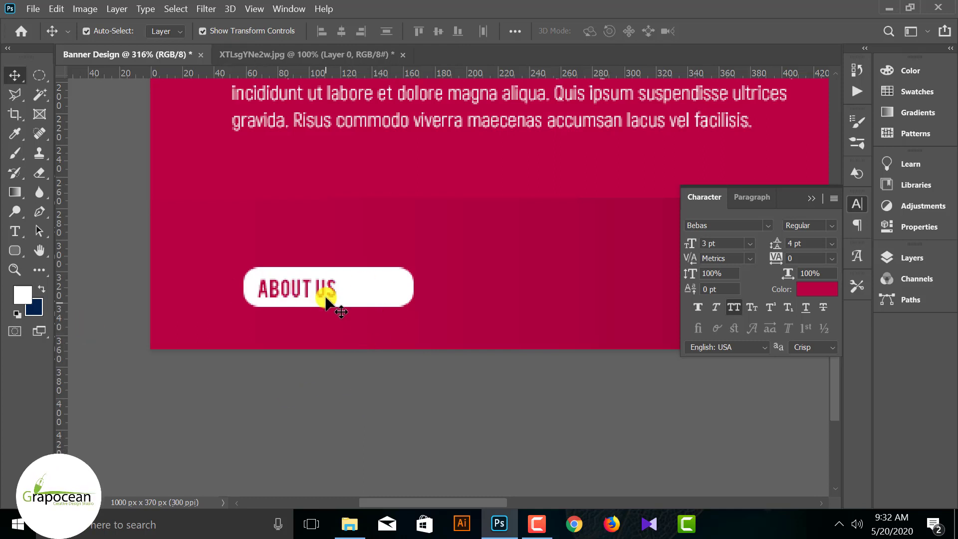
click(325, 293)
key(Right)
key(Up)
- Add a separate crimson ">>" text after "ABOUT US" and position it inside the white button
click(15, 231)
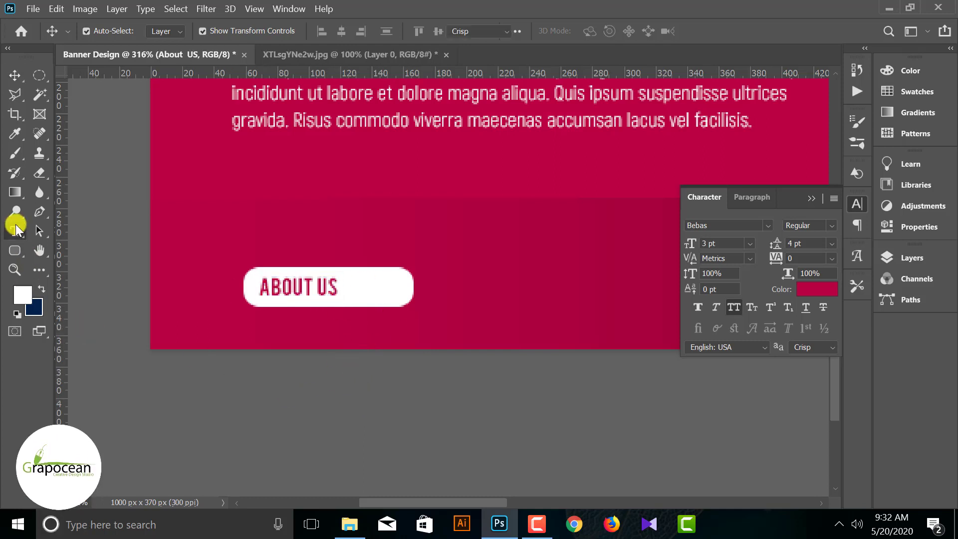
click(353, 286)
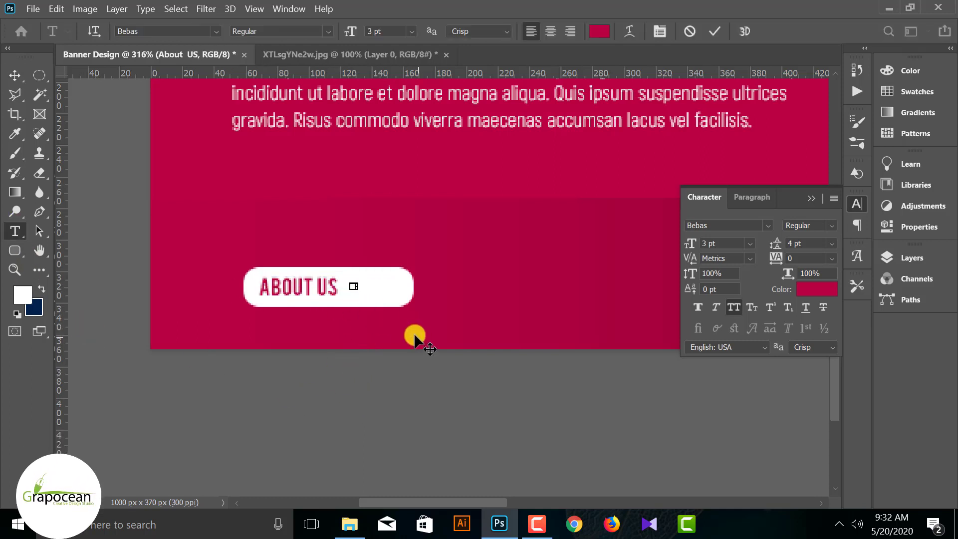
click(359, 295)
key(BackSpace)
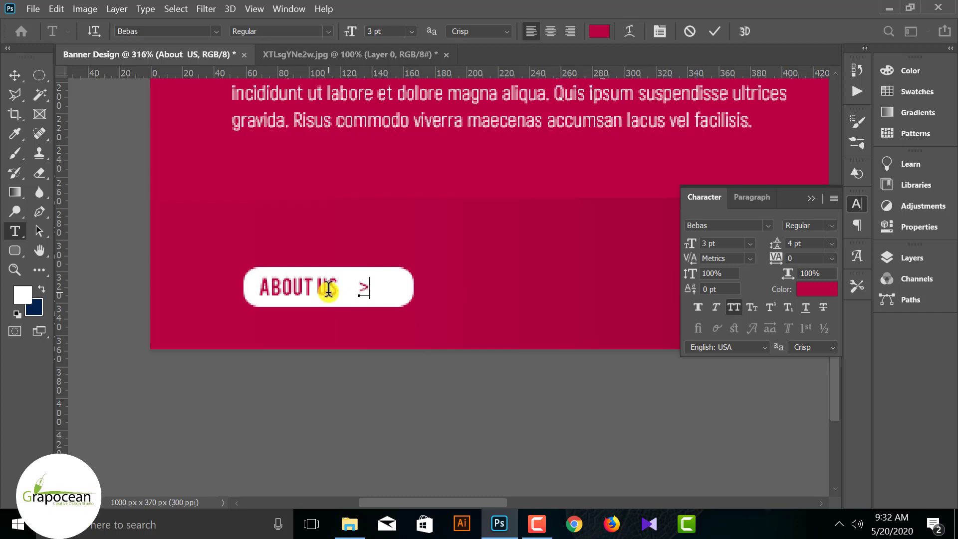
click(14, 75)
scroll(321, 284, up, 3)
drag(322, 285, 334, 287)
scroll(402, 472, down, 8)
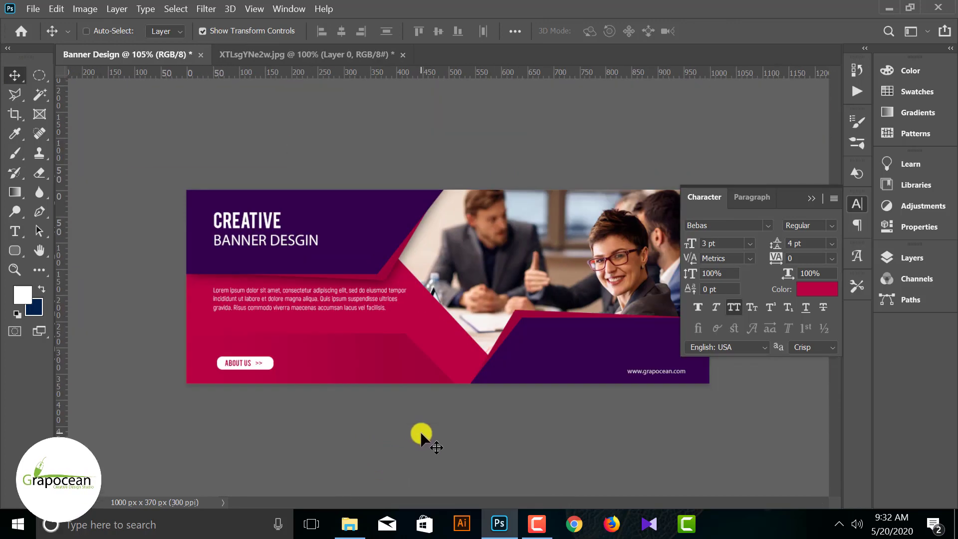
- Draw a circle about 29 px in diameter just beside the white "ABOUT US" button with the Ellipse tool
scroll(276, 398, up, 1)
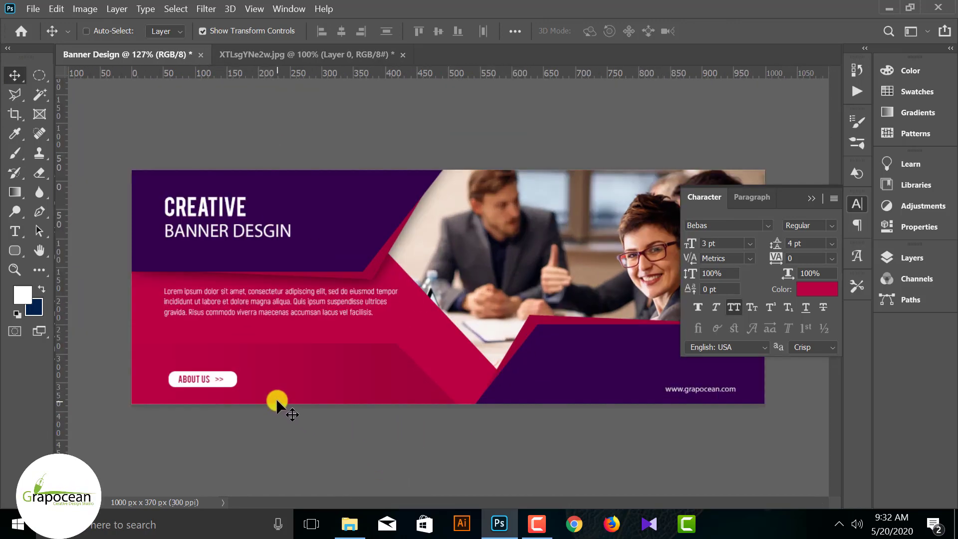
scroll(277, 399, up, 1)
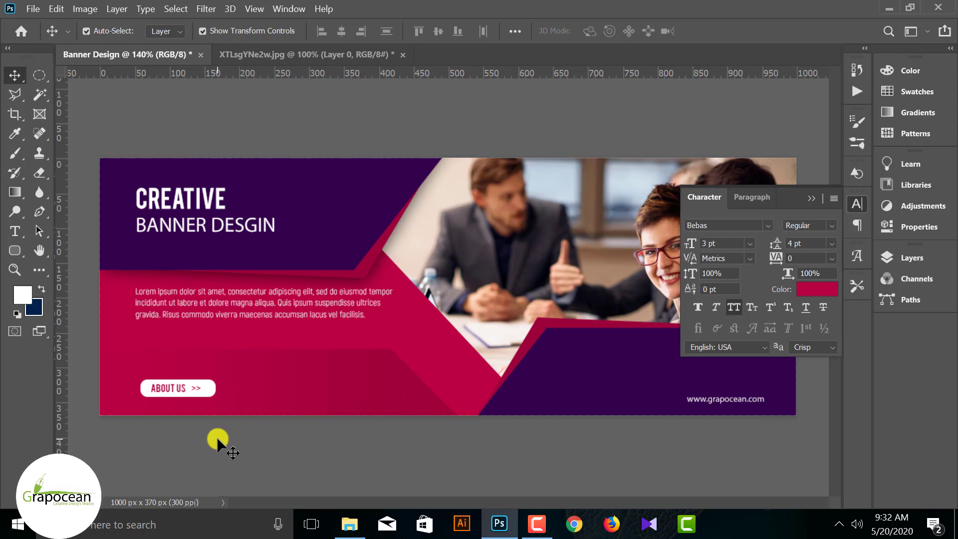
scroll(217, 436, up, 4)
click(15, 250)
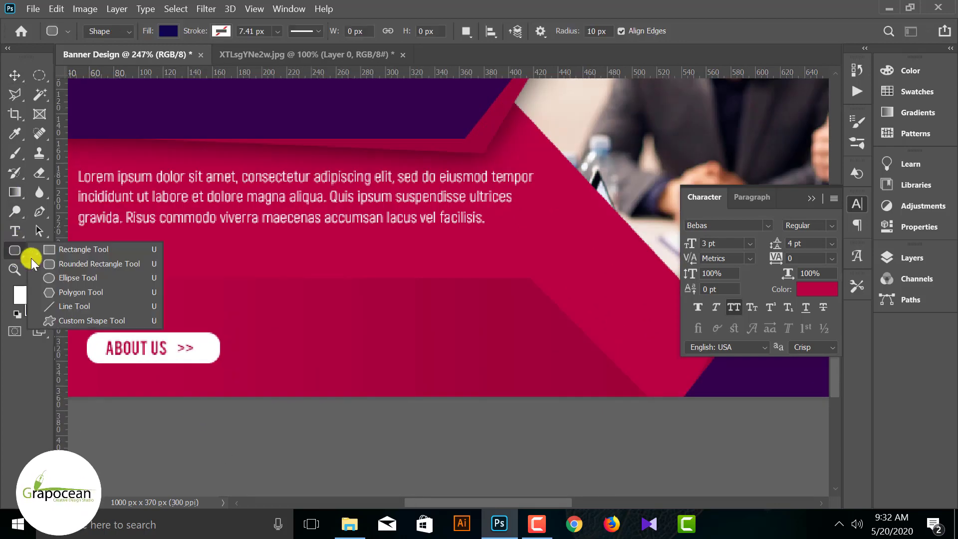
click(70, 278)
drag(242, 324, 277, 359)
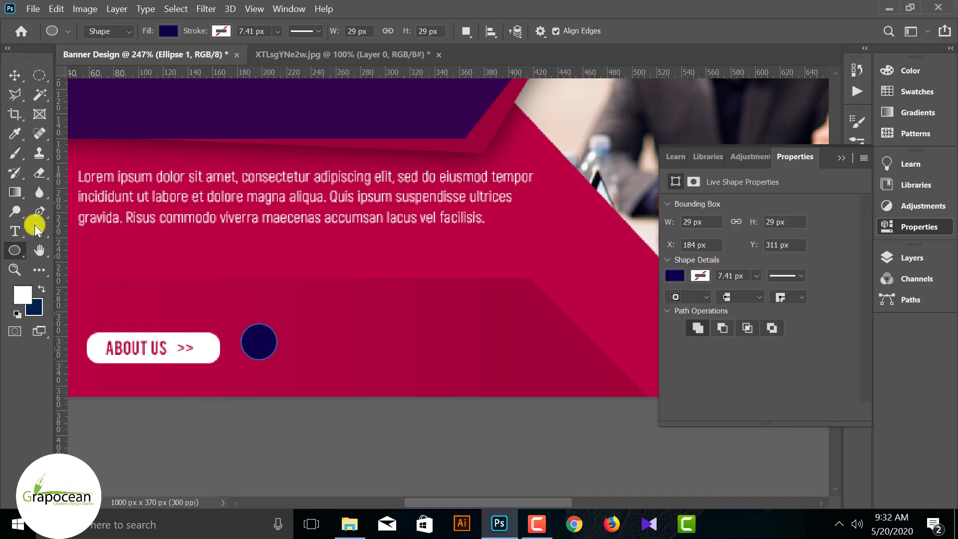
- Try red and blue gradient presets from the 75_modern_photoshop_gradients set on the circle, then fill it with the dark grey gradient
click(170, 31)
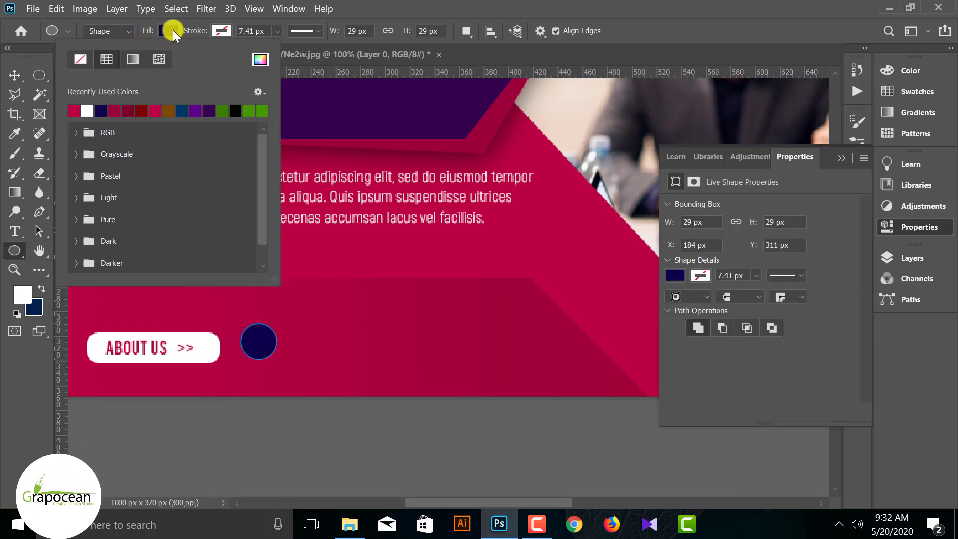
click(133, 60)
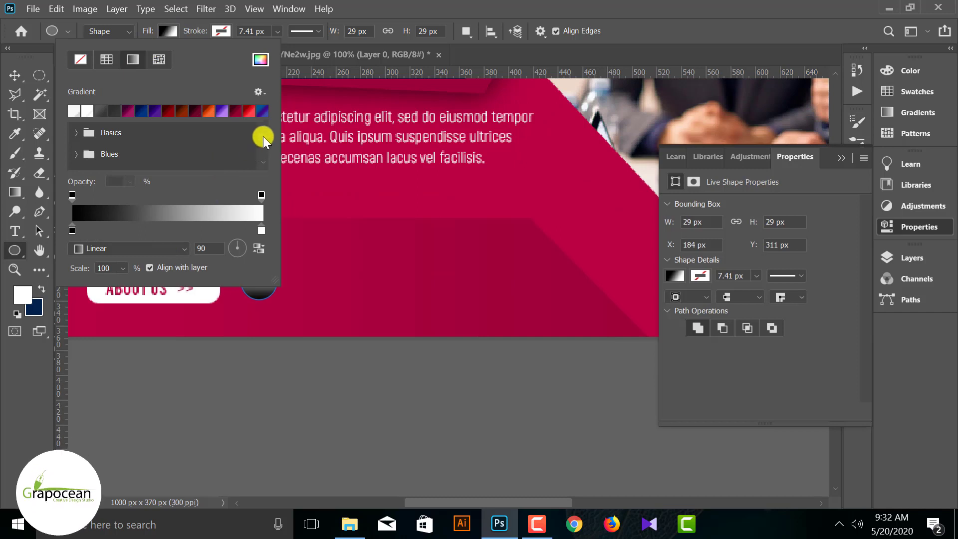
scroll(263, 136, down, 5)
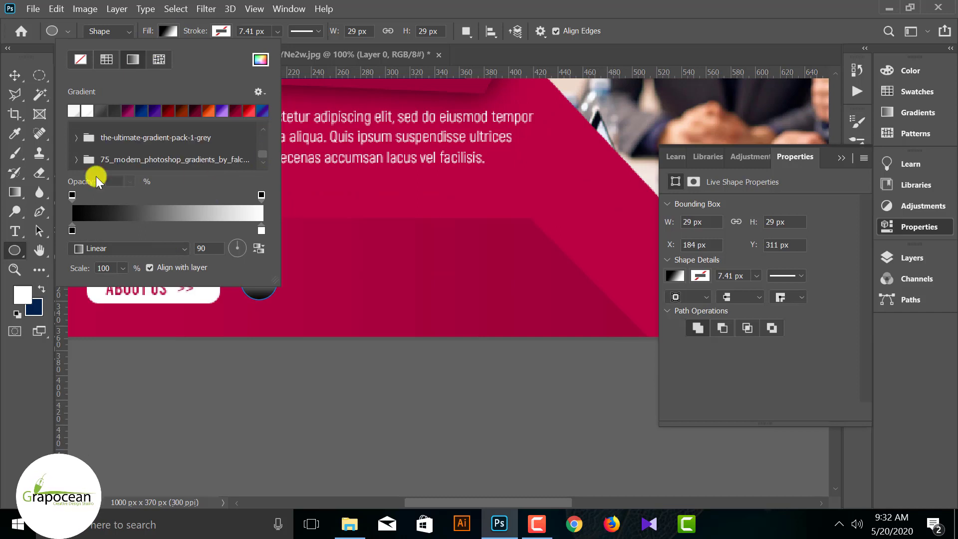
click(76, 159)
scroll(200, 158, down, 3)
scroll(190, 157, up, 1)
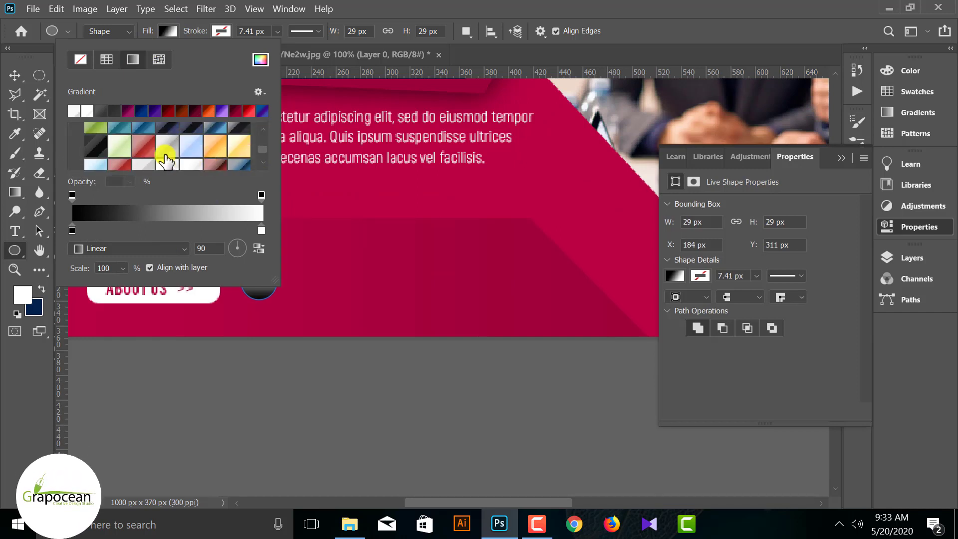
click(144, 156)
scroll(145, 152, up, 1)
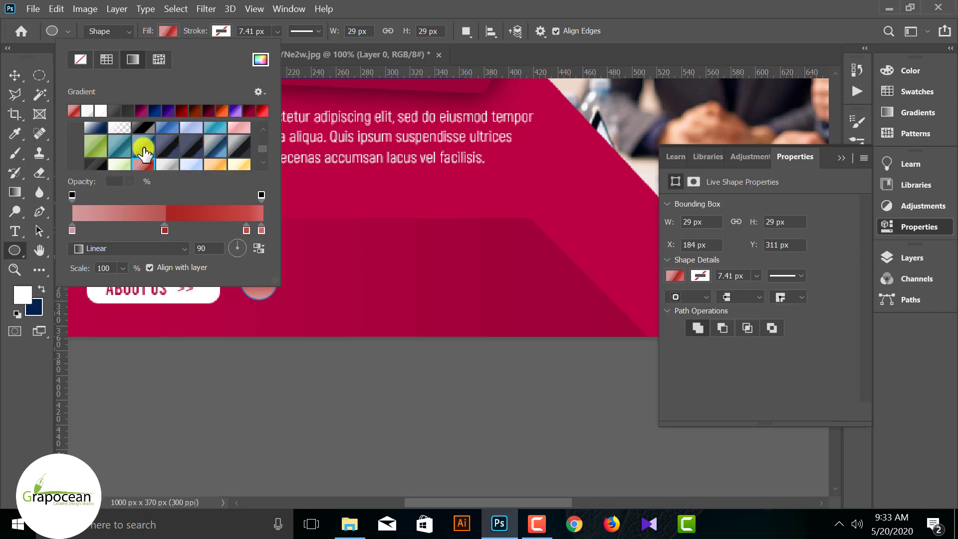
scroll(202, 151, down, 5)
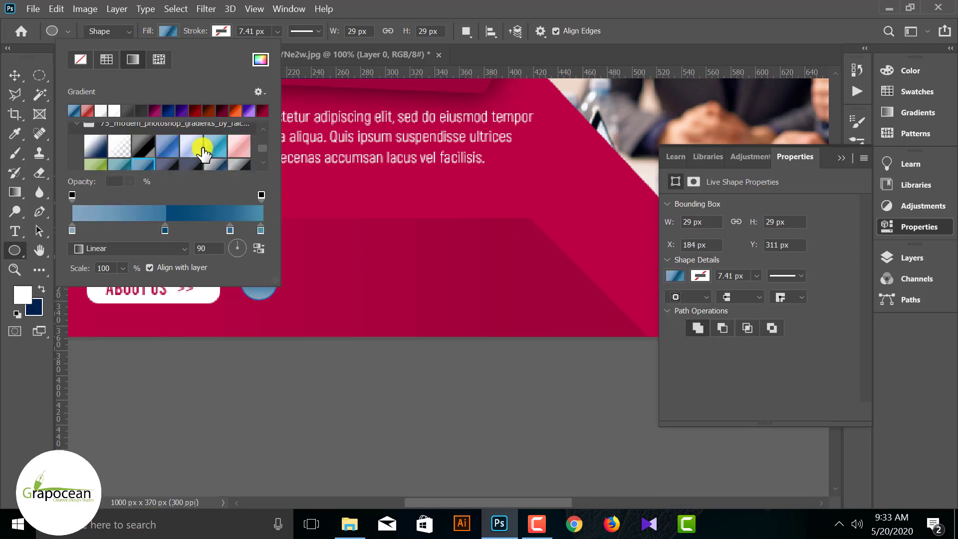
scroll(202, 151, down, 4)
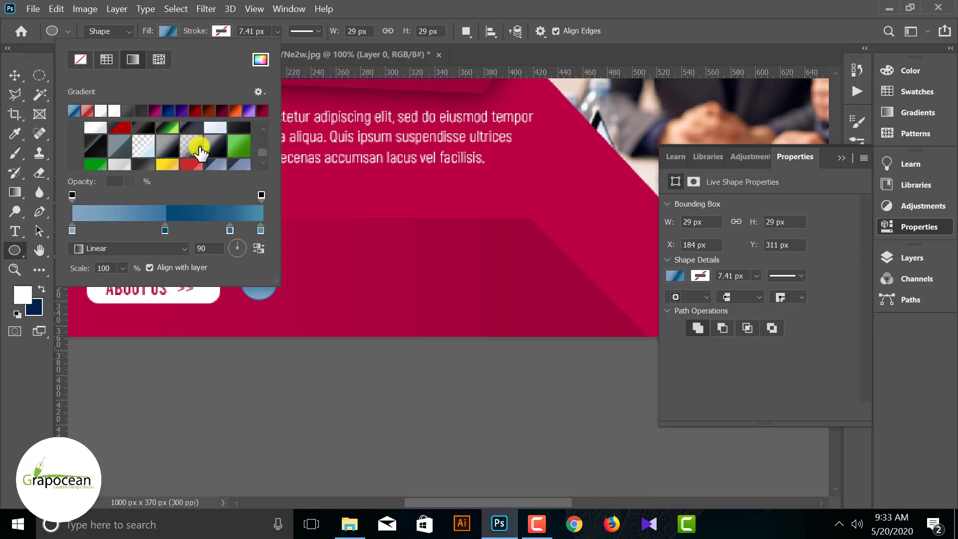
click(189, 138)
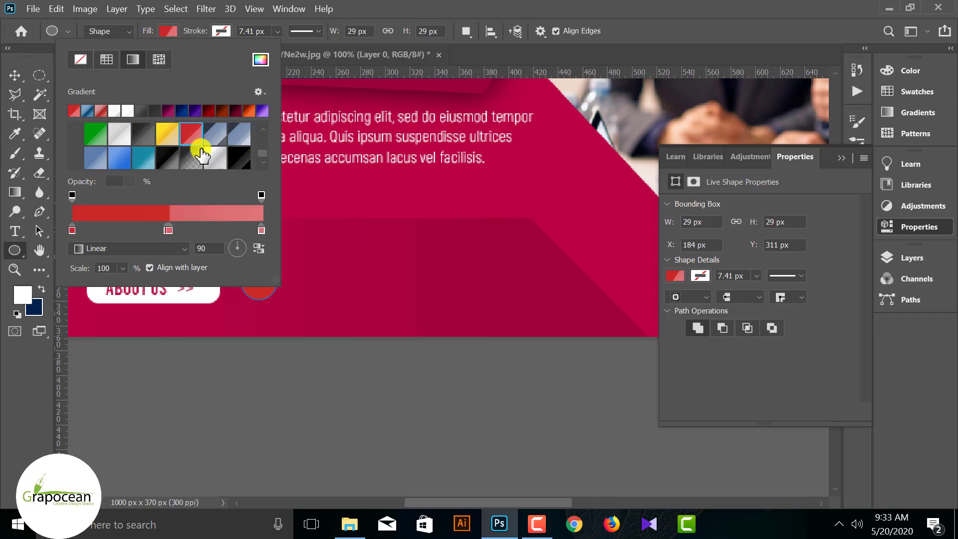
click(154, 152)
click(5, 399)
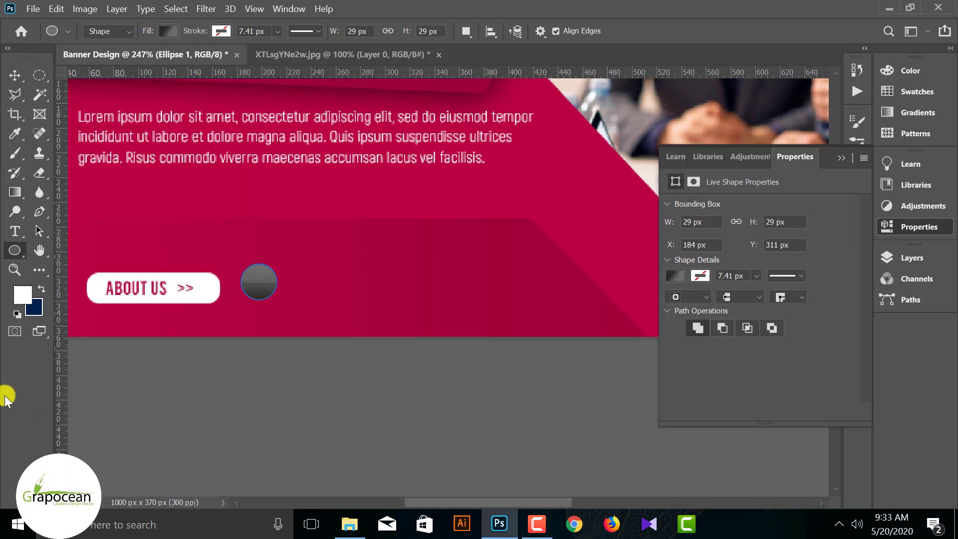
- Scale the circle to about 25 px and place it beside the "ABOUT US" button, level with it, at about X 201 px, Y 318 px
click(15, 76)
click(257, 278)
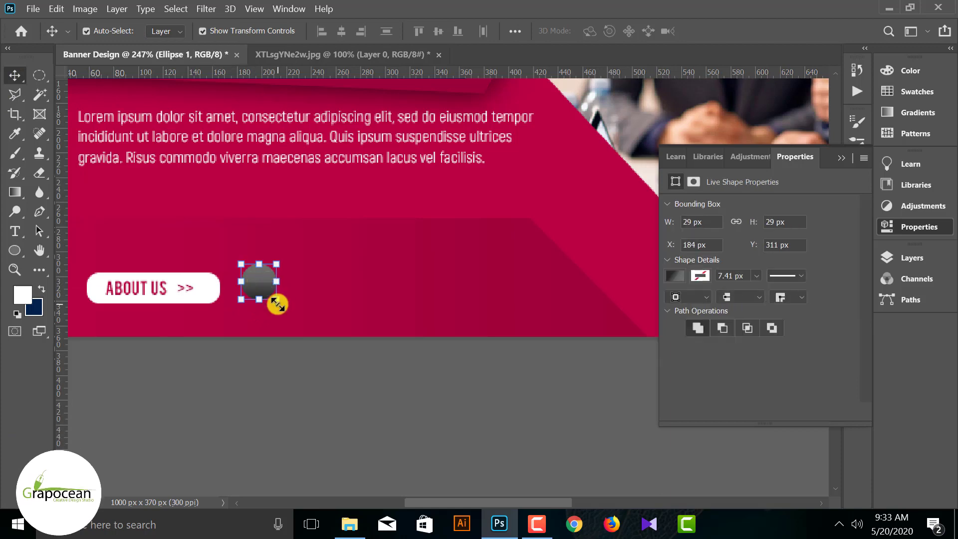
scroll(274, 304, up, 2)
scroll(273, 274, up, 1)
drag(296, 271, 301, 293)
click(321, 417)
click(293, 284)
click(743, 31)
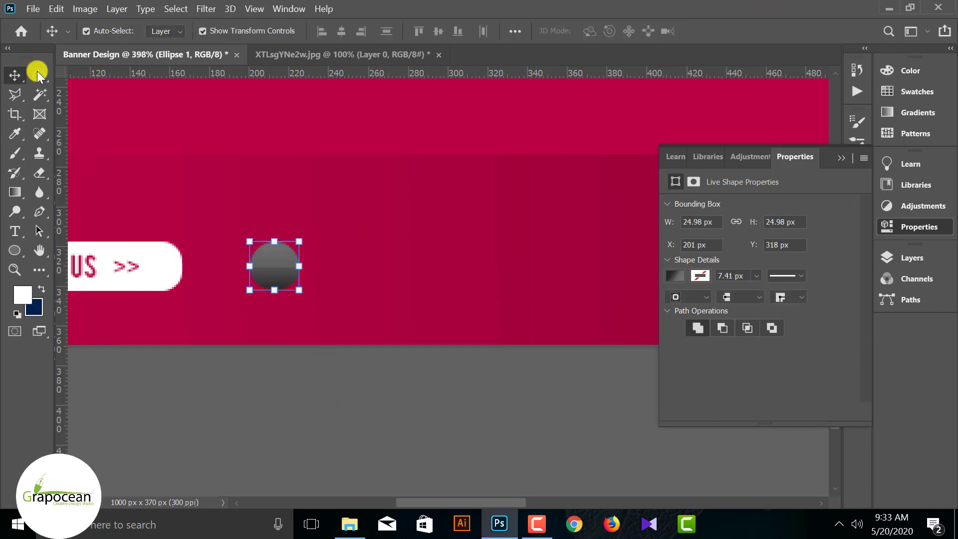
click(284, 430)
click(275, 257)
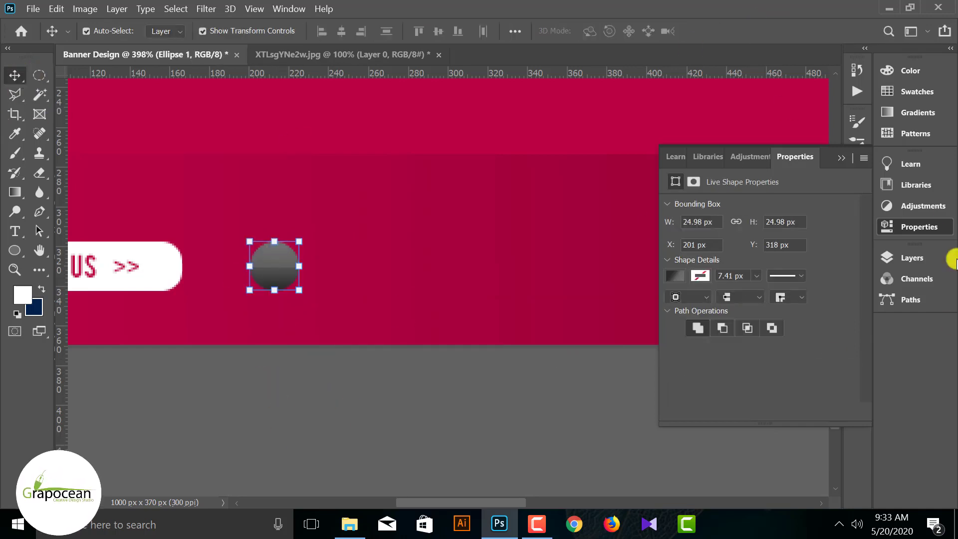
- Add a Stroke layer style to the circle and set its position to Outside
click(856, 203)
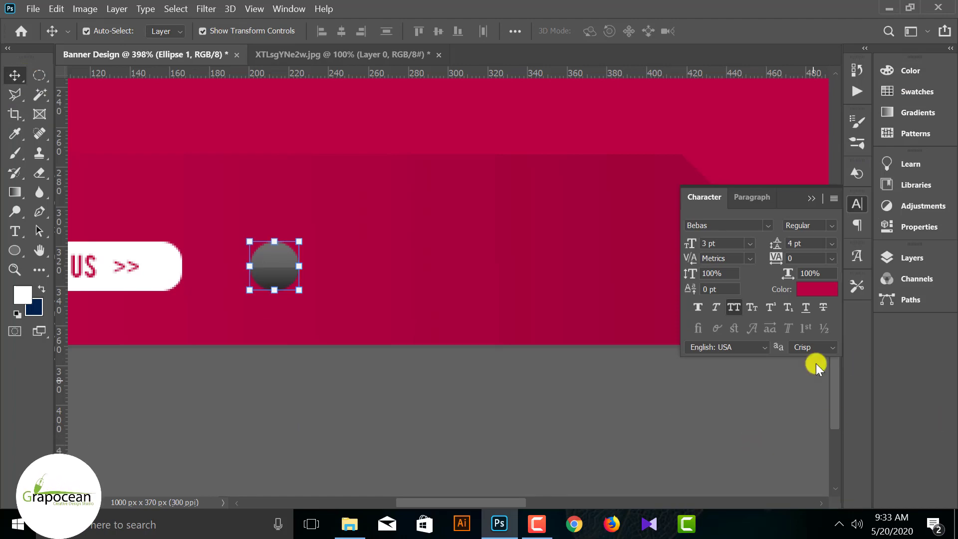
click(811, 198)
click(912, 258)
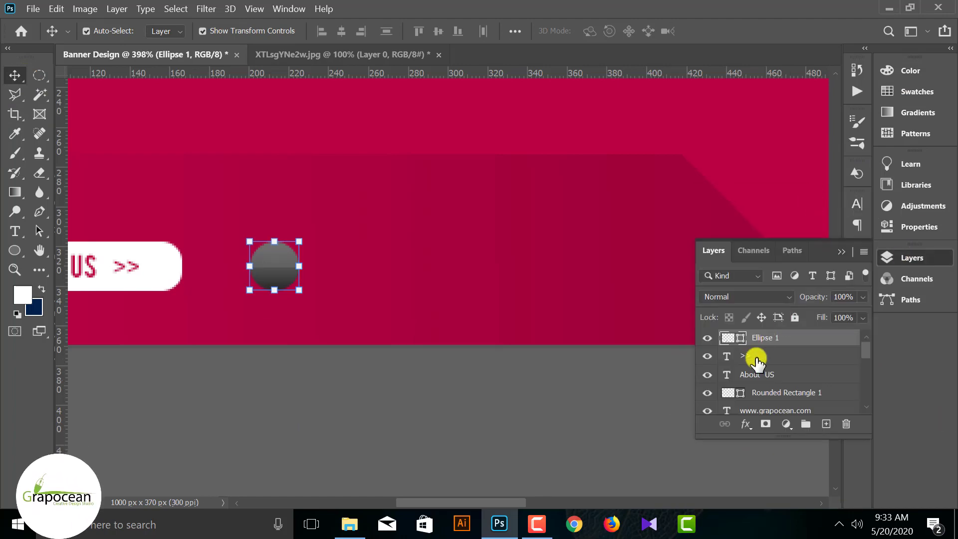
right_click(793, 341)
click(644, 19)
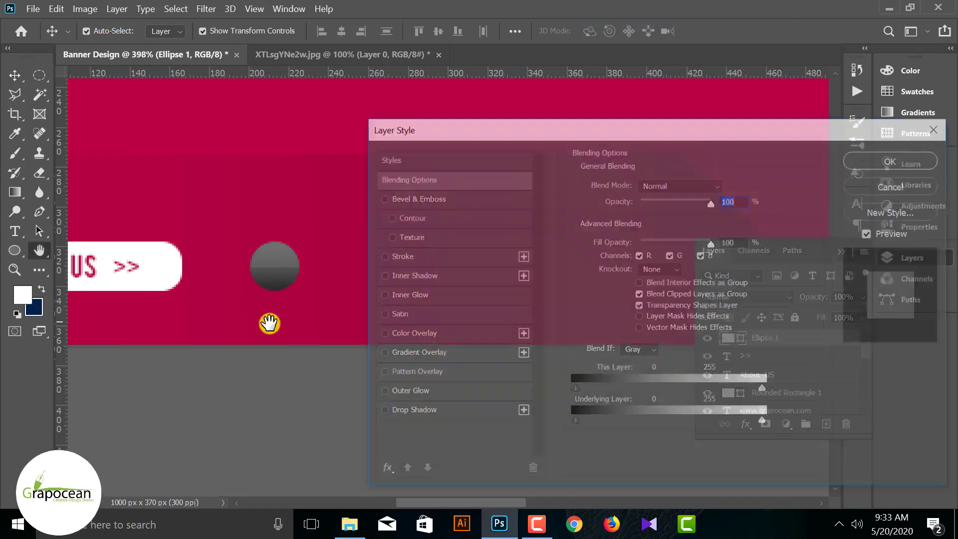
click(394, 257)
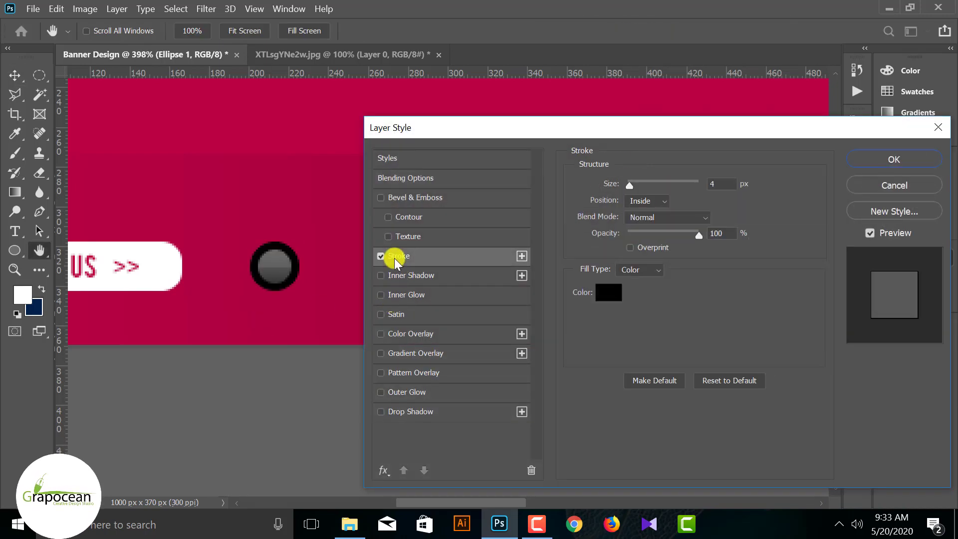
click(648, 201)
click(660, 213)
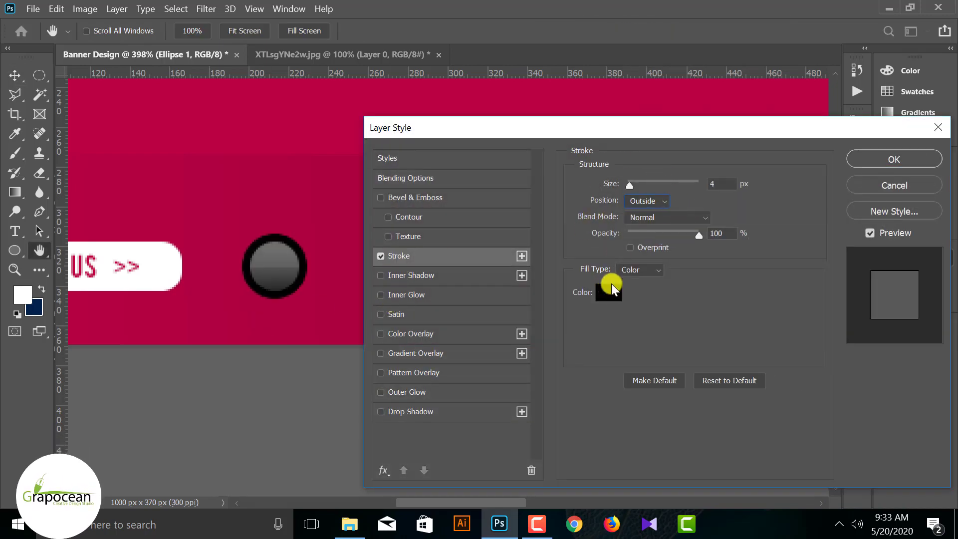
- Set the circle's stroke to 1 px and white, and apply the layer style
drag(631, 191, 629, 189)
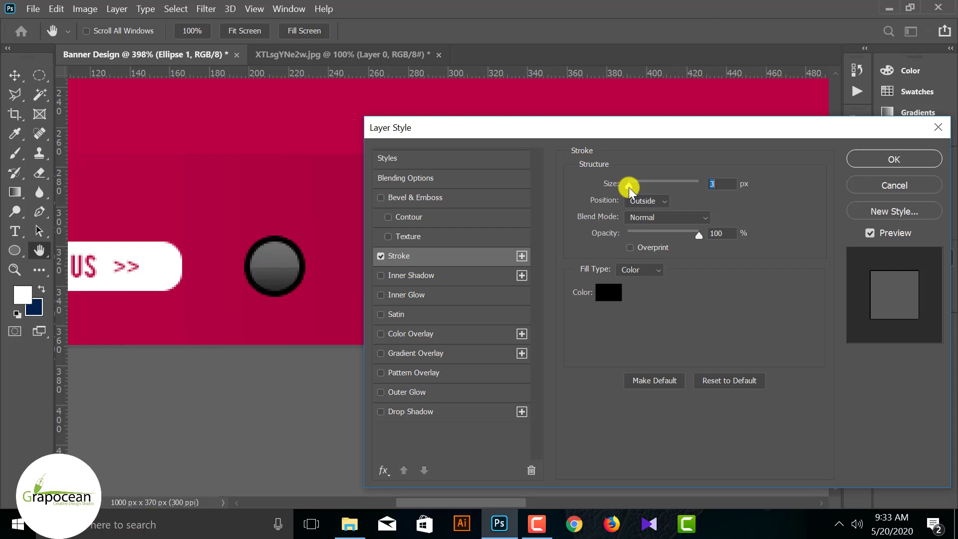
click(608, 292)
drag(297, 112, 268, 85)
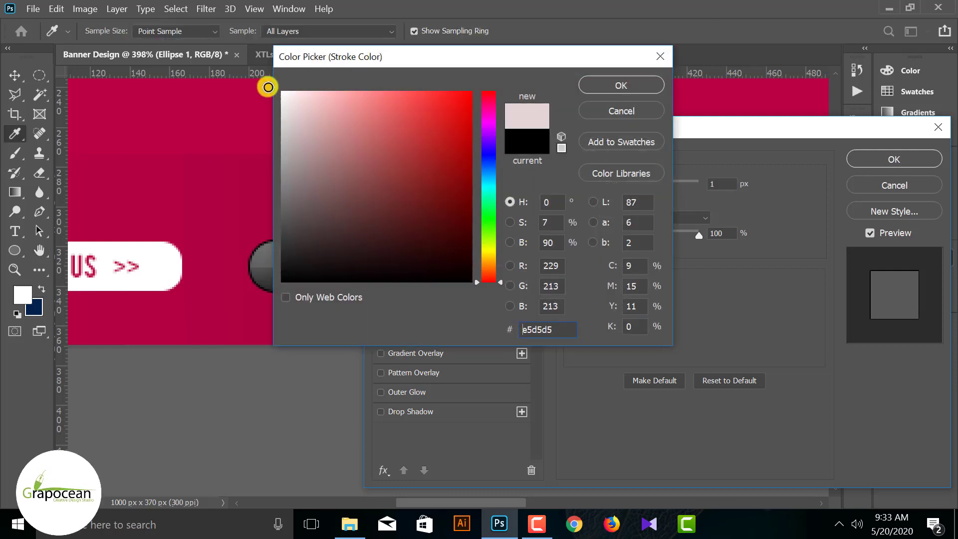
click(616, 82)
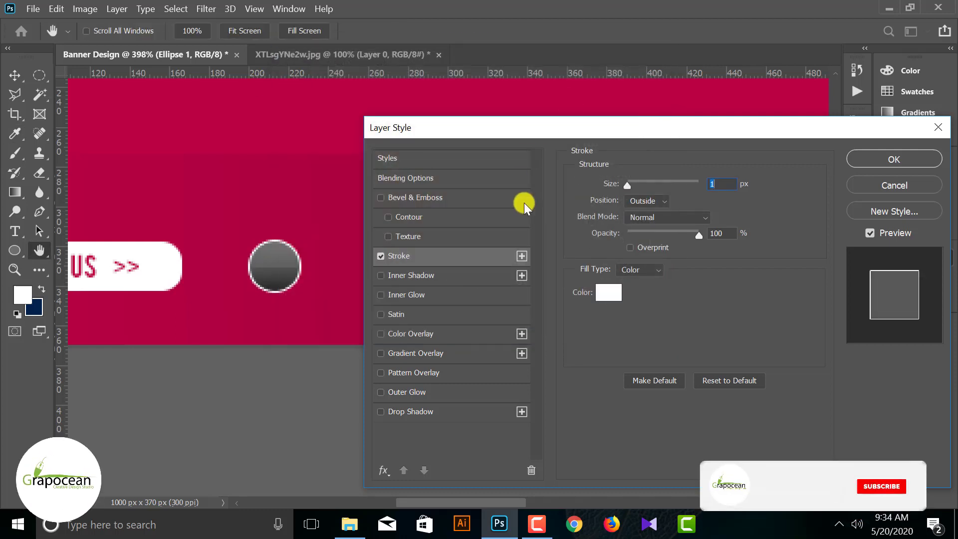
click(894, 159)
- Move the circle about 17 px further from the button and duplicate it twice to form an evenly spaced horizontal row of three
scroll(333, 358, down, 5)
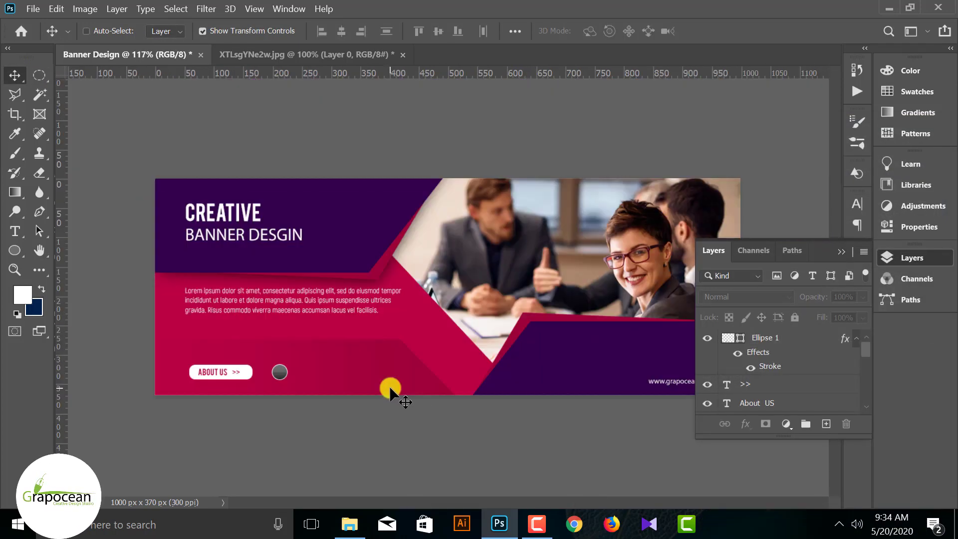
scroll(199, 413, up, 5)
key(ctrl)
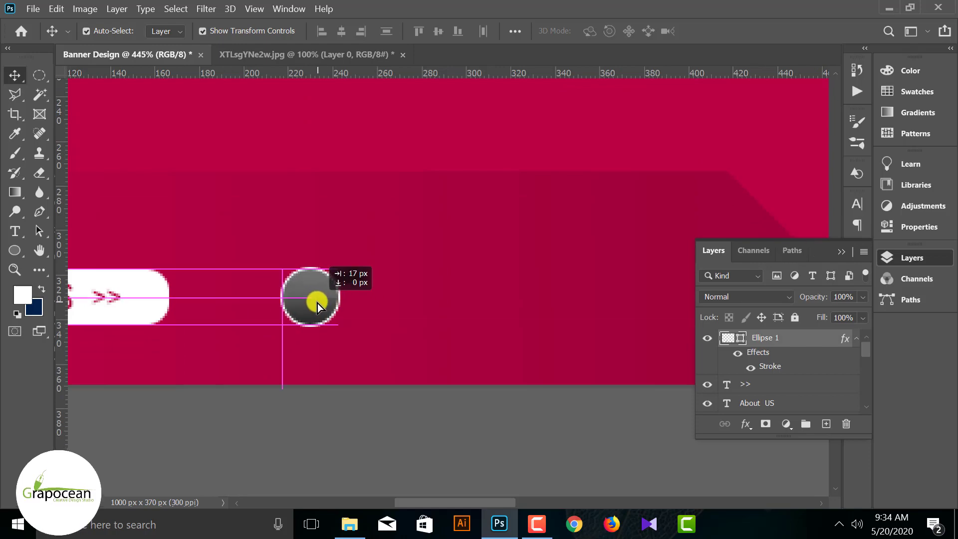
drag(314, 300, 499, 305)
scroll(374, 385, down, 5)
scroll(235, 404, up, 3)
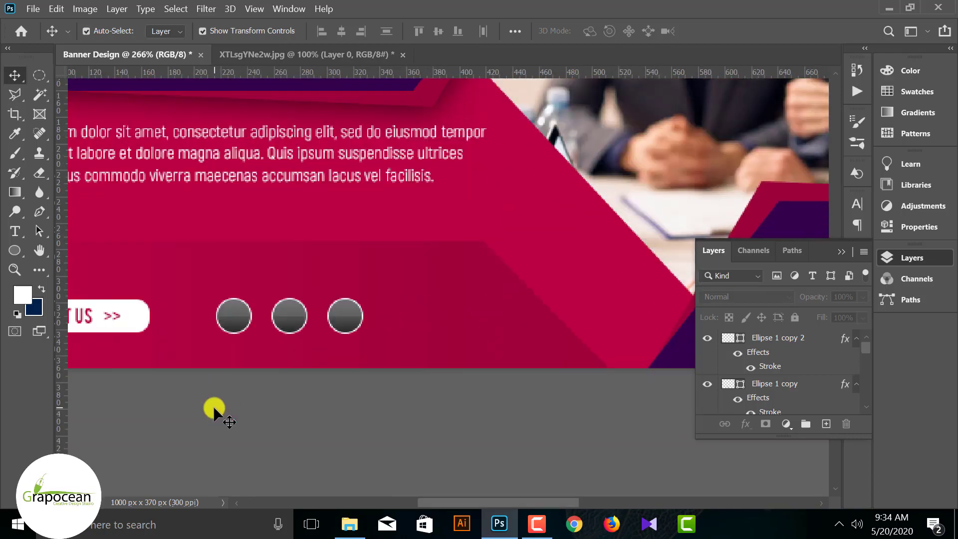
- Open the icon files house, idea-1 and placeholder together from the interface-icon-compilation png folder
scroll(214, 406, up, 3)
click(33, 8)
click(235, 166)
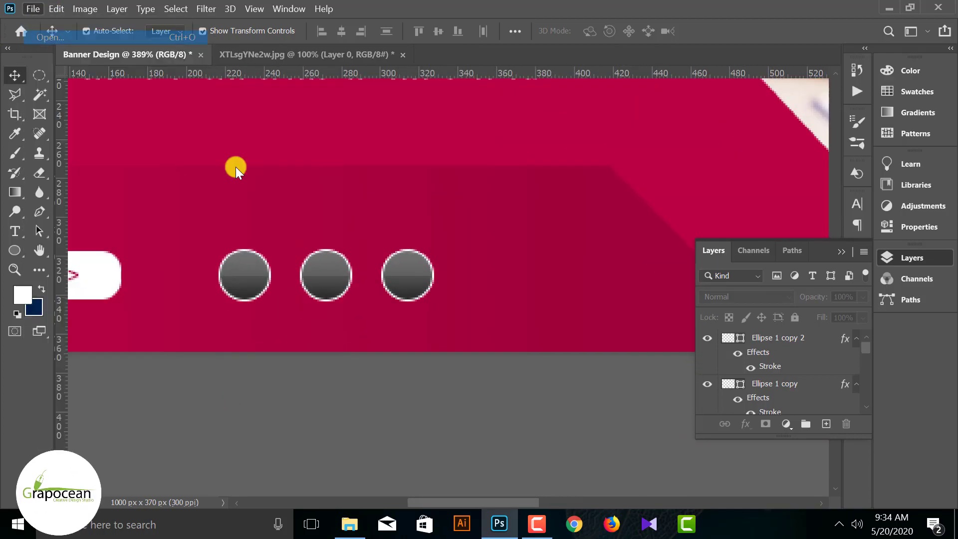
scroll(301, 251, up, 2)
ctrl+click(161, 199)
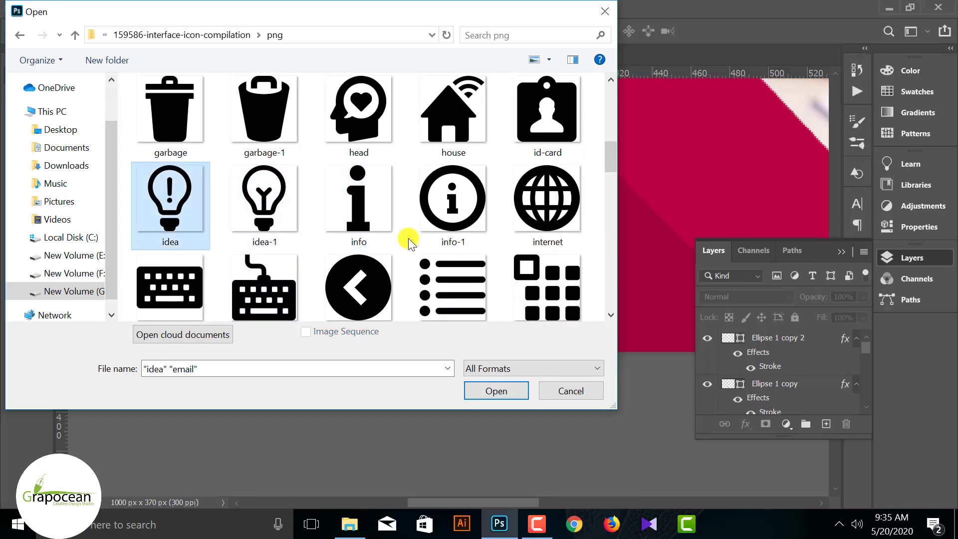
click(281, 209)
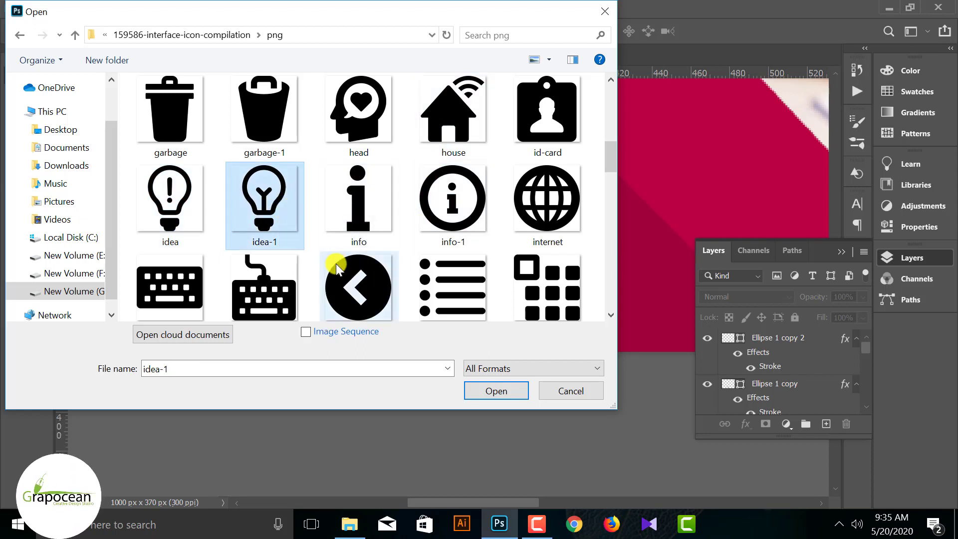
ctrl+click(454, 107)
scroll(354, 294, down, 3)
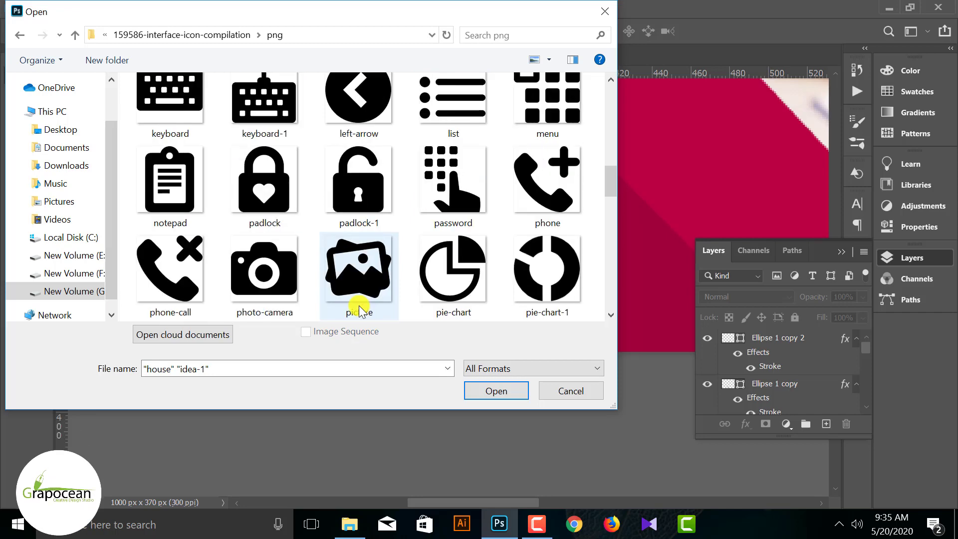
scroll(492, 295, down, 1)
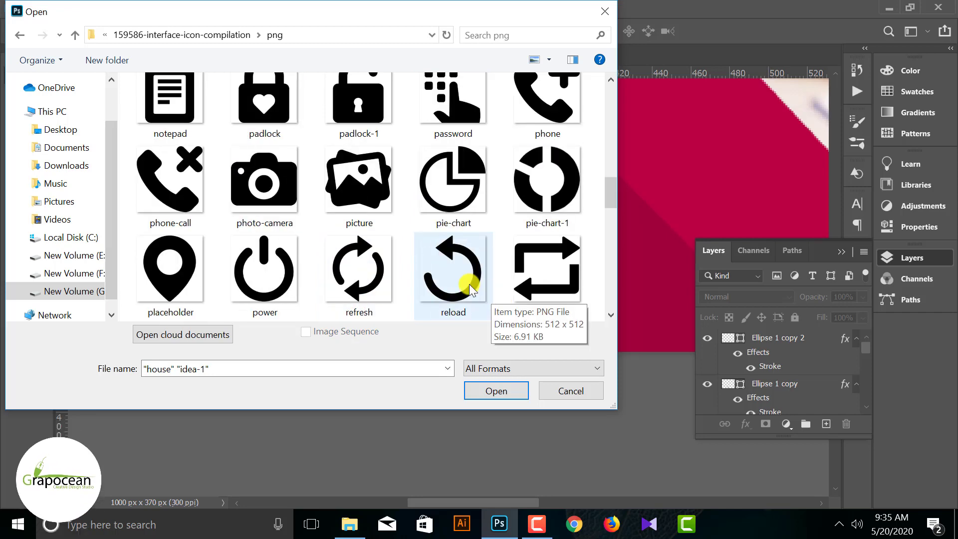
click(482, 395)
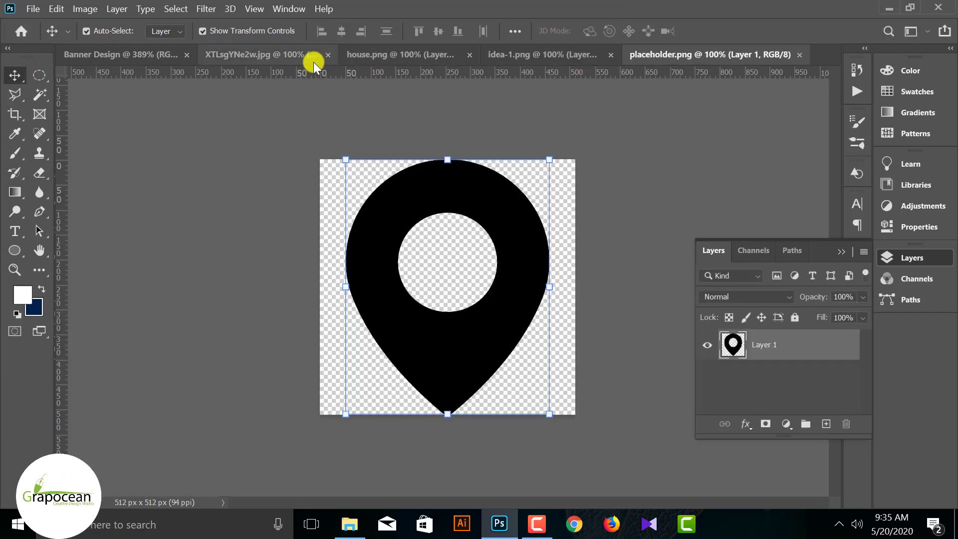
- In house.png, outline the Wi-Fi arcs with a Pen path, delete them as a selection, and deselect
click(387, 57)
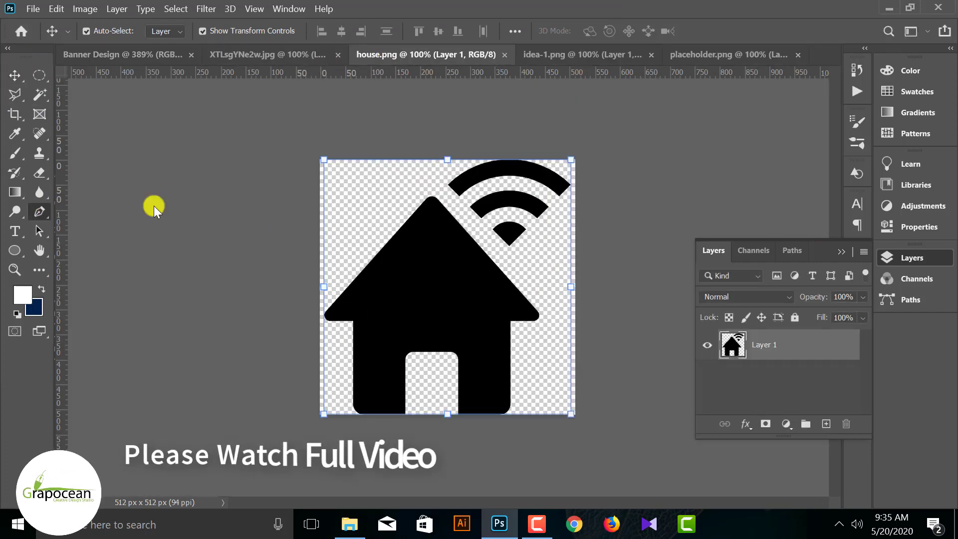
key(p)
drag(432, 177, 442, 180)
click(149, 31)
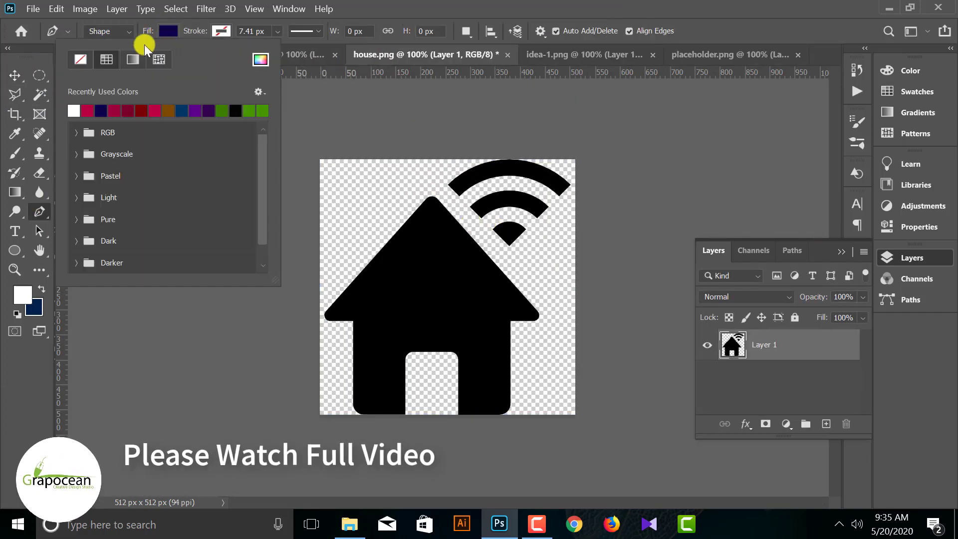
click(109, 31)
click(100, 51)
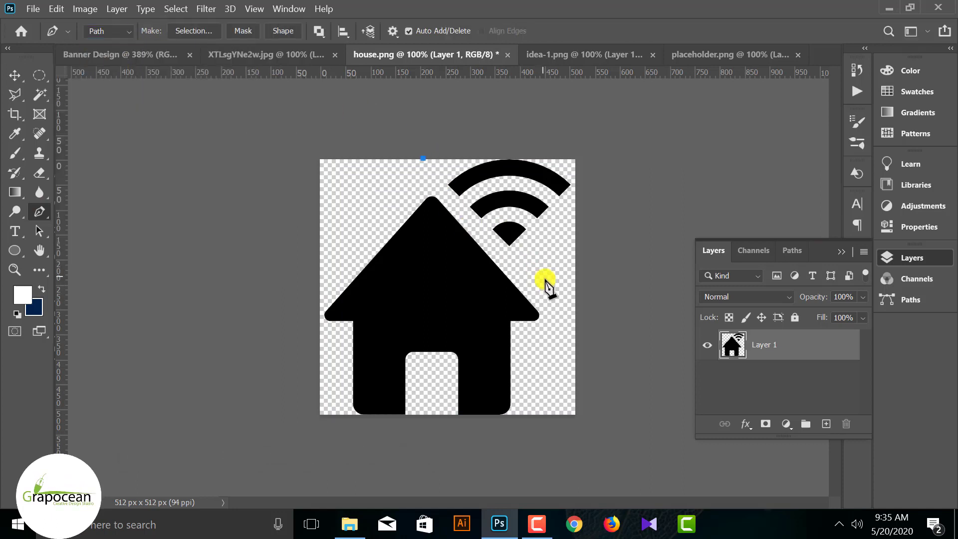
click(554, 297)
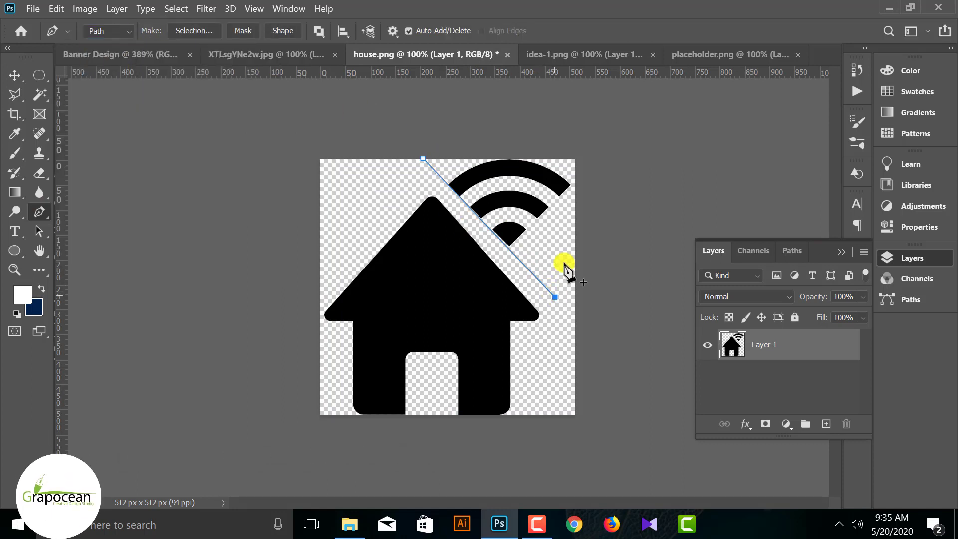
click(426, 167)
key(ctrl+Return)
key(Delete)
key(m)
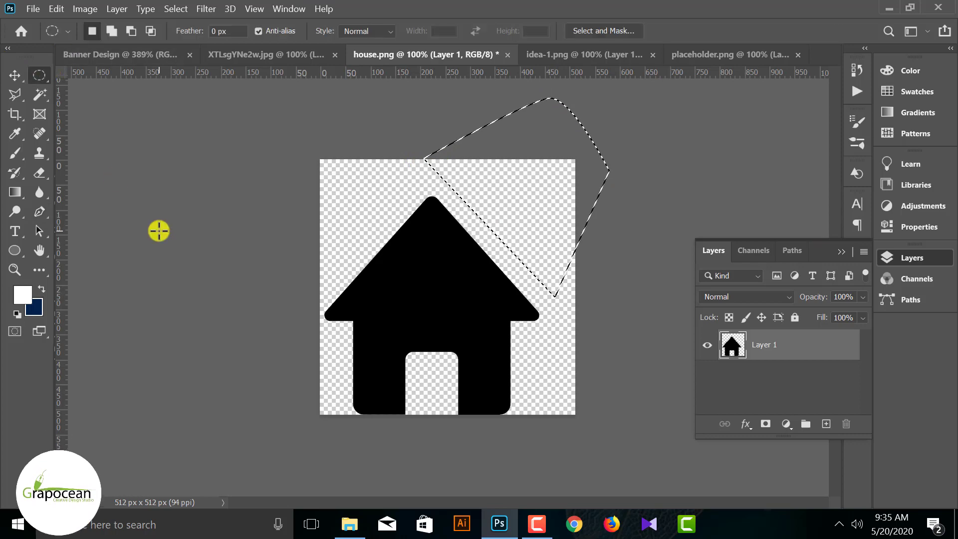
key(ctrl+d)
- Copy the house icon into the Banner Design document, scale it to about 3.46% and center it in the first circle
click(12, 72)
drag(422, 273, 150, 101)
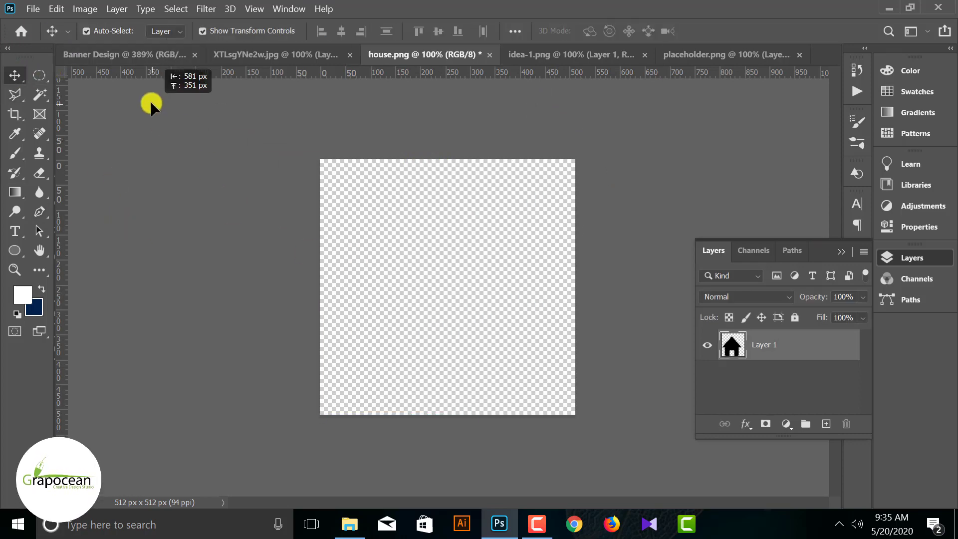
drag(112, 57, 263, 426)
scroll(601, 280, down, 5)
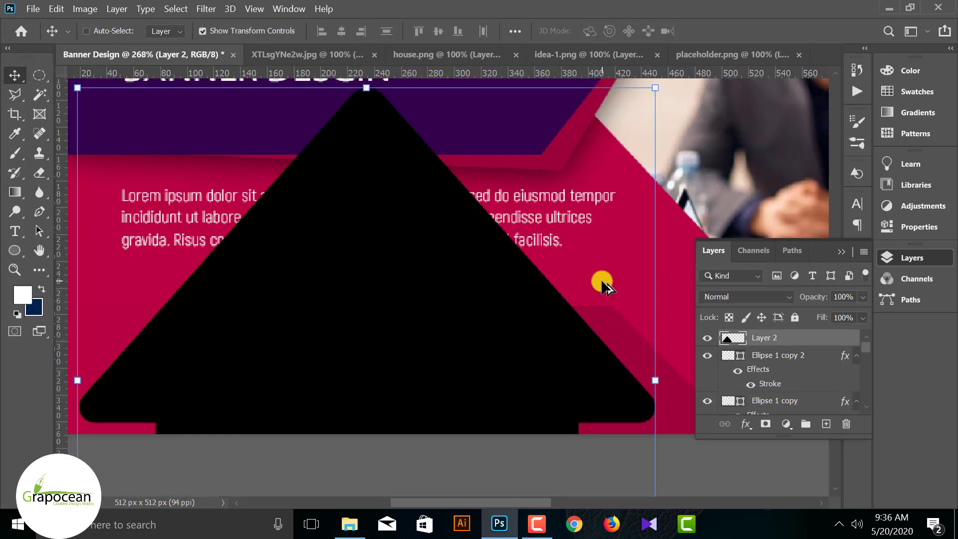
drag(637, 161, 417, 301)
scroll(474, 344, up, 5)
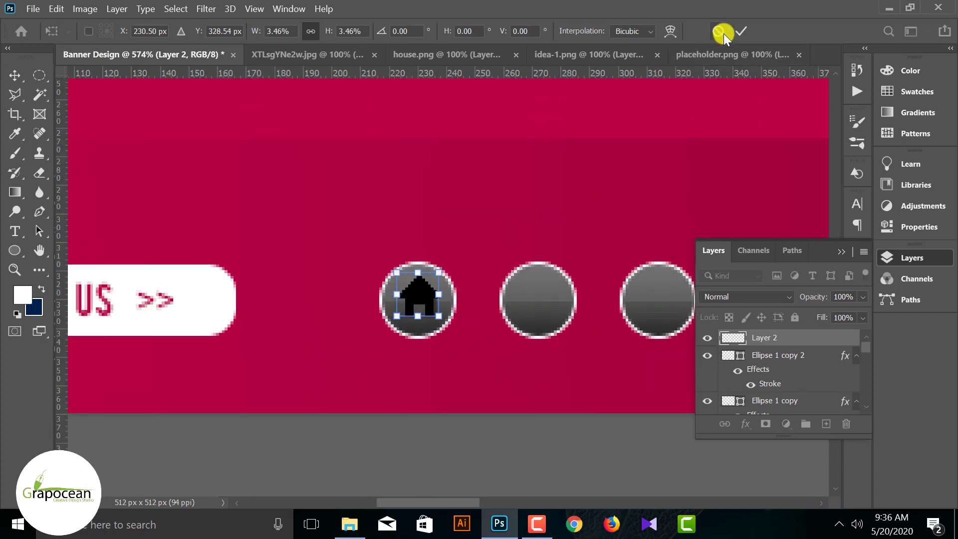
click(740, 31)
- Apply a Color Overlay layer style in white (ffffff) to the house icon
right_click(815, 338)
click(664, 21)
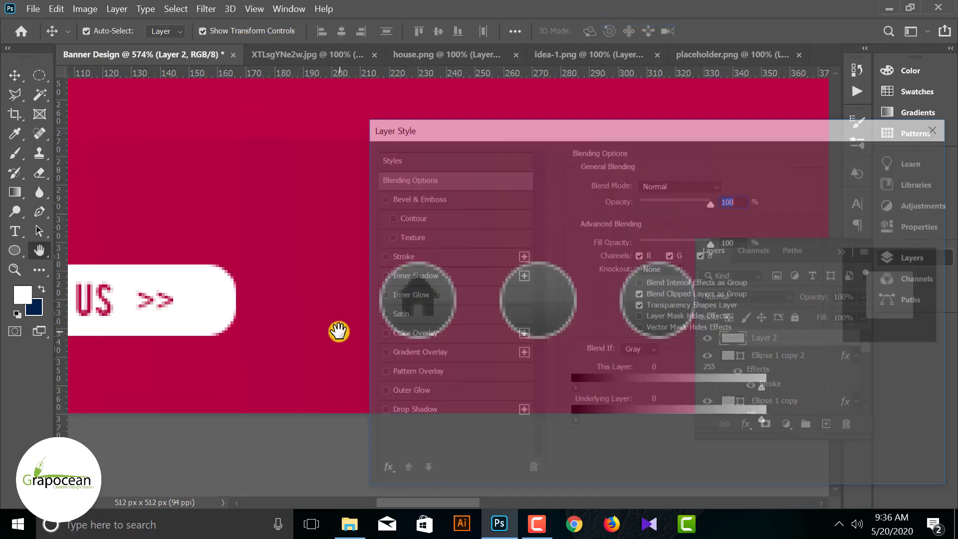
click(411, 333)
click(734, 189)
text(ffffff)
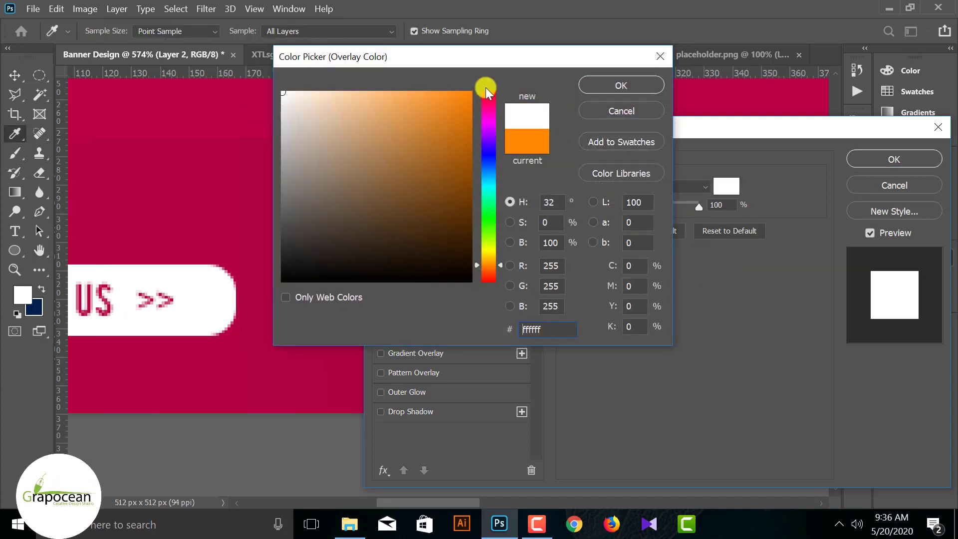
key(Return)
click(893, 159)
click(253, 312)
scroll(254, 312, down, 11)
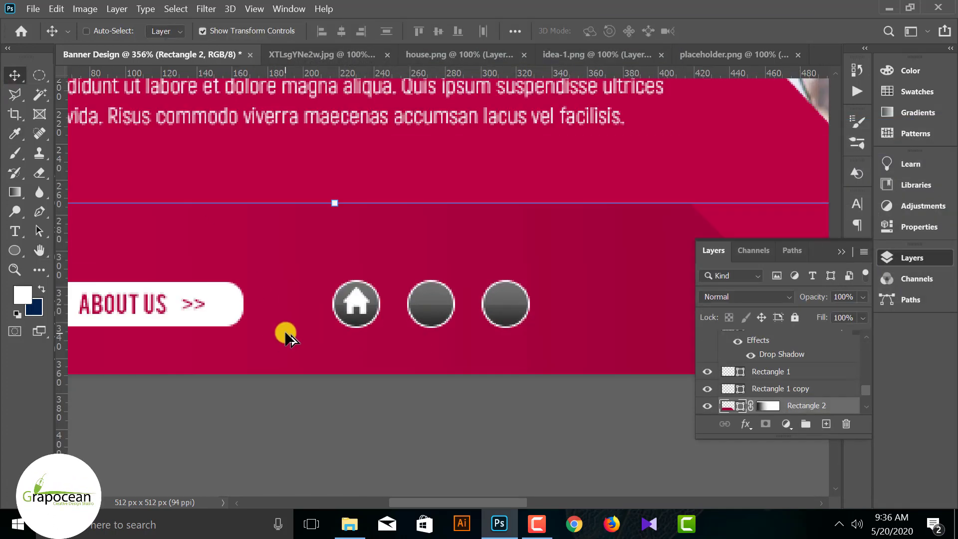
click(343, 422)
scroll(343, 422, down, 5)
scroll(379, 394, up, 5)
- Close house.png without saving its changes
click(280, 55)
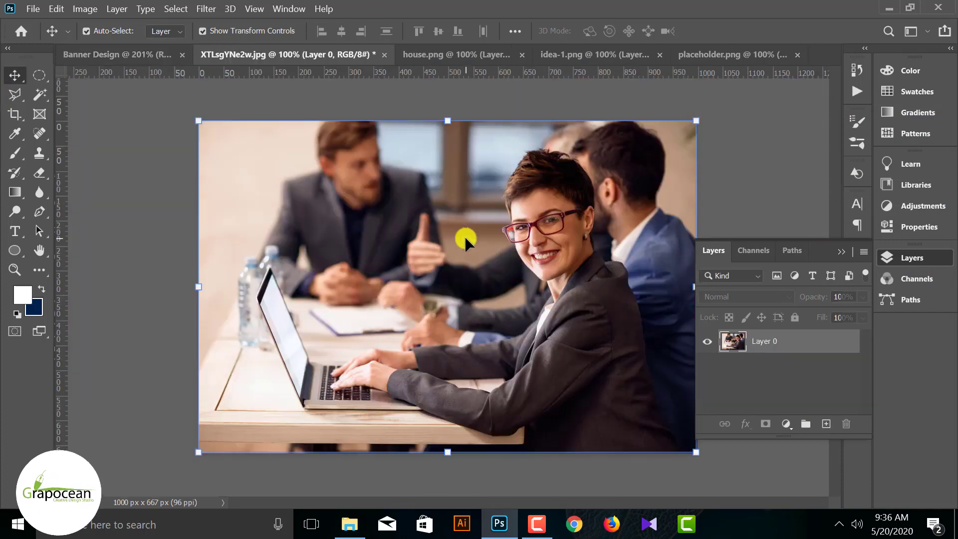
click(442, 55)
click(510, 55)
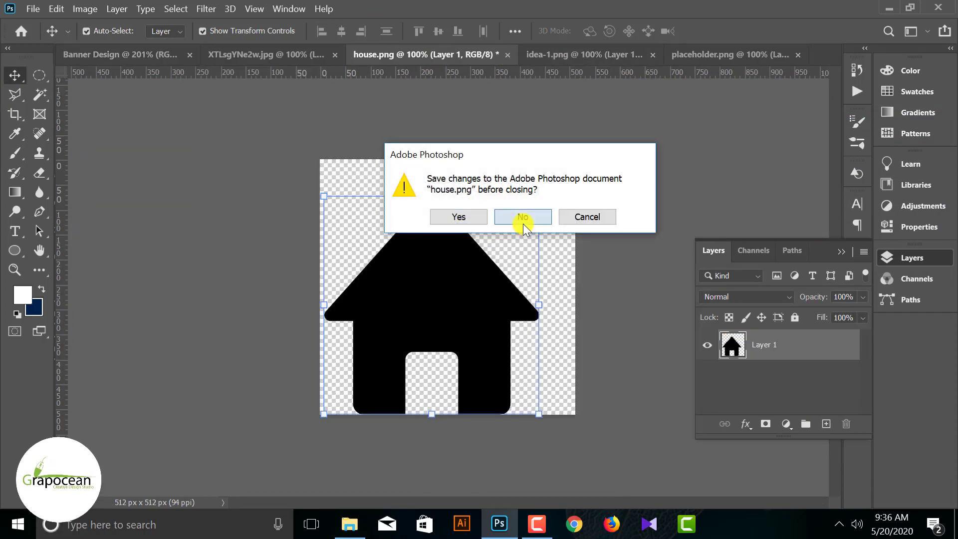
click(523, 220)
- Copy the light bulb icon from idea-1.png into the banner and scale it down to fit inside the middle circle
click(513, 55)
drag(512, 239, 298, 382)
drag(431, 150, 262, 395)
scroll(269, 437, up, 10)
click(740, 32)
click(260, 398)
- Apply a white Color Overlay to the light bulb icon and enlarge it slightly inside its circle
right_click(829, 338)
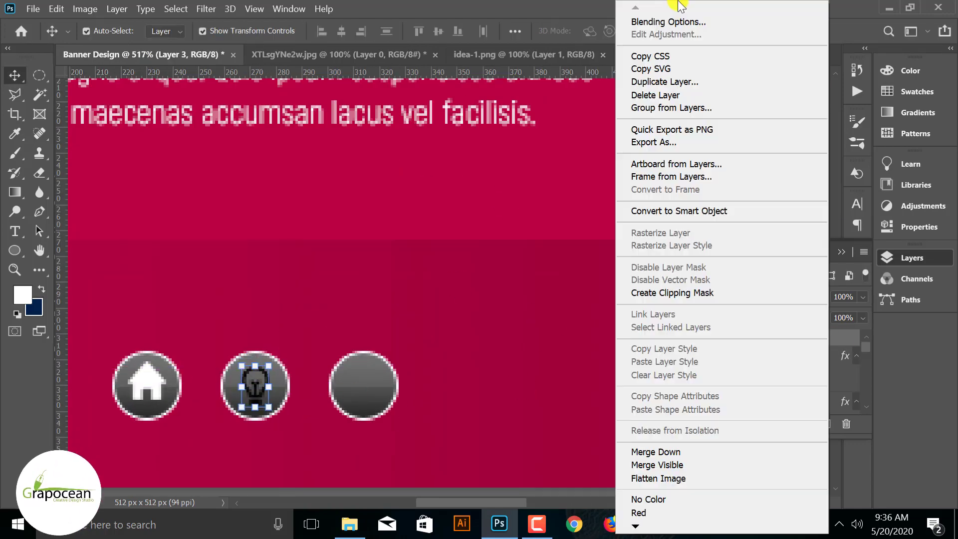
click(668, 21)
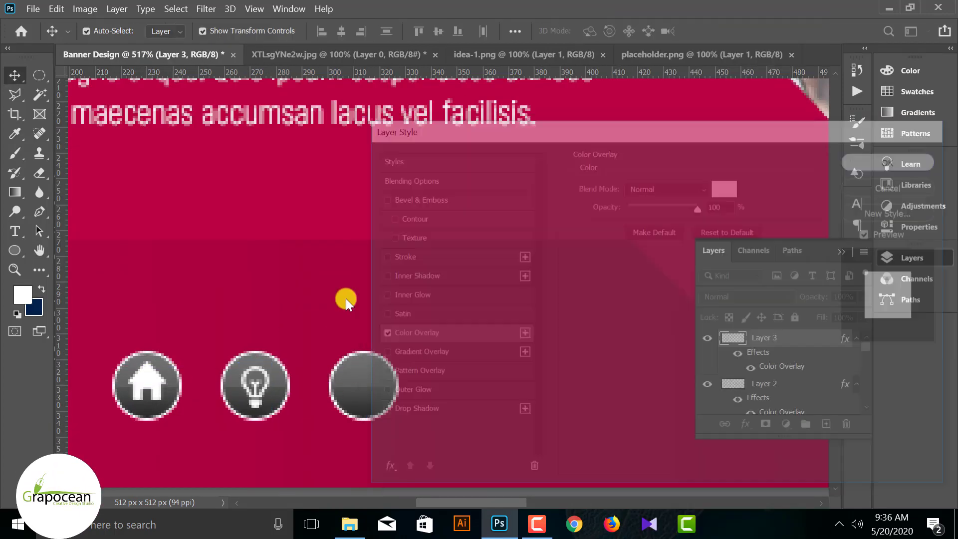
scroll(316, 359, down, 5)
scroll(367, 368, up, 4)
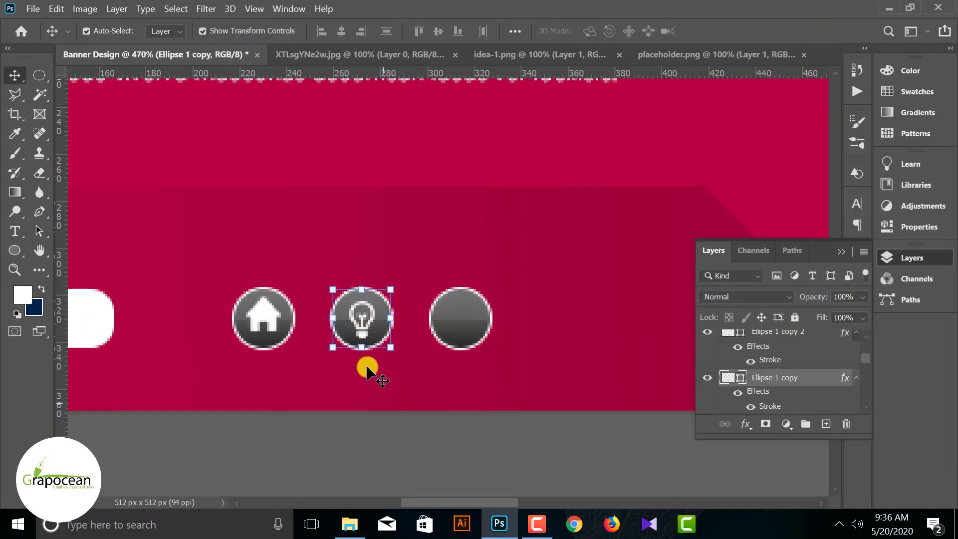
drag(374, 334, 388, 345)
click(741, 31)
scroll(396, 391, down, 8)
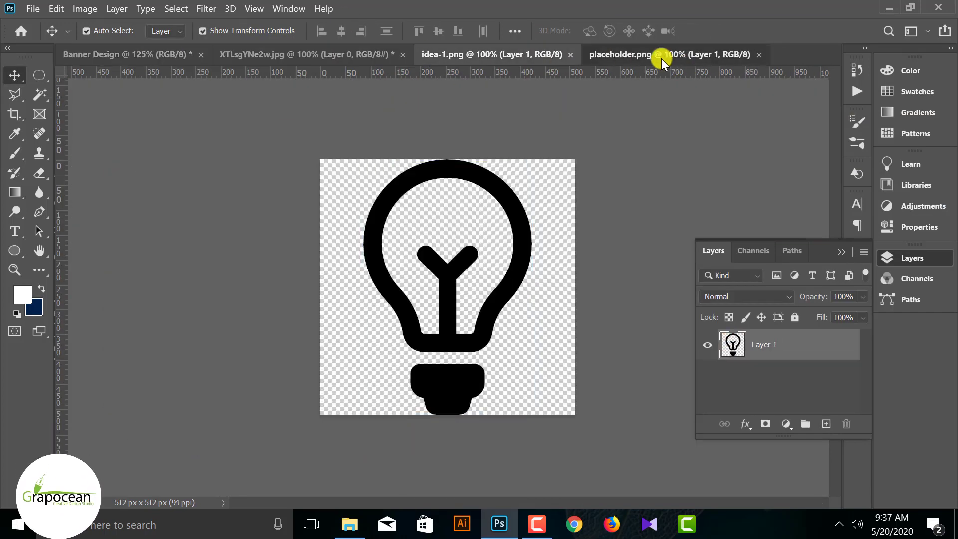
- Copy the pin icon from placeholder.png into the banner, scale it to about 3% and center it in the third circle
click(660, 54)
drag(447, 284, 343, 319)
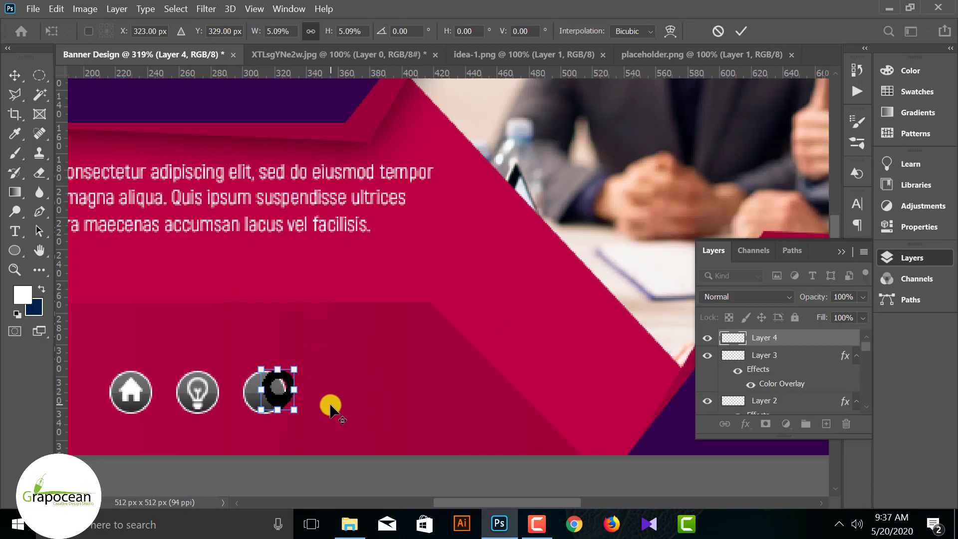
scroll(300, 394, up, 2)
drag(285, 337, 253, 395)
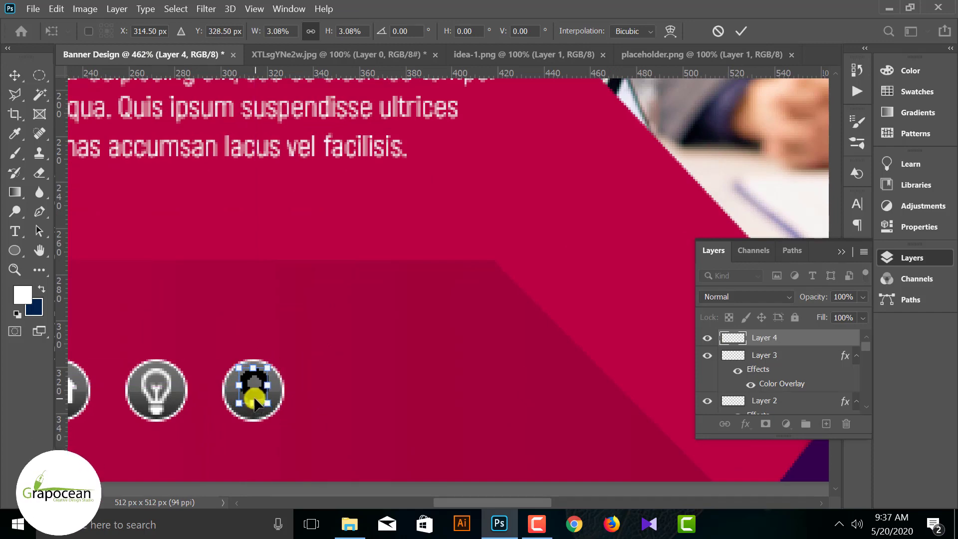
key(Return)
- Apply a white Color Overlay layer style to the location pin icon
right_click(797, 337)
click(651, 23)
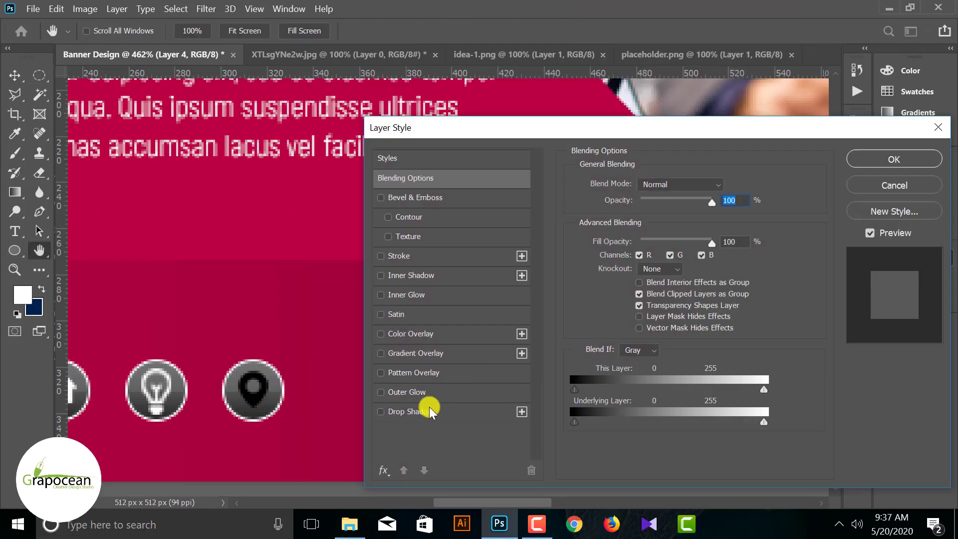
click(421, 334)
click(883, 162)
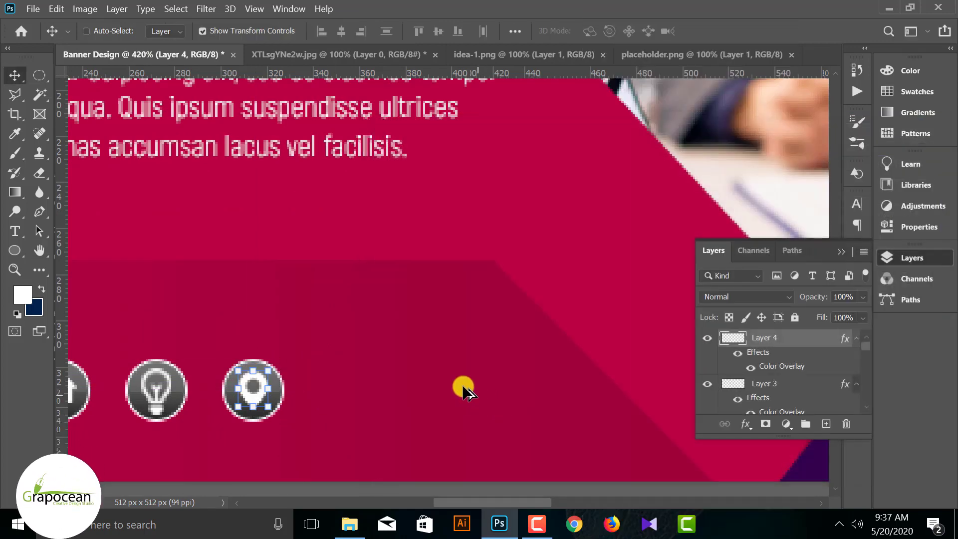
key(ctrl+0)
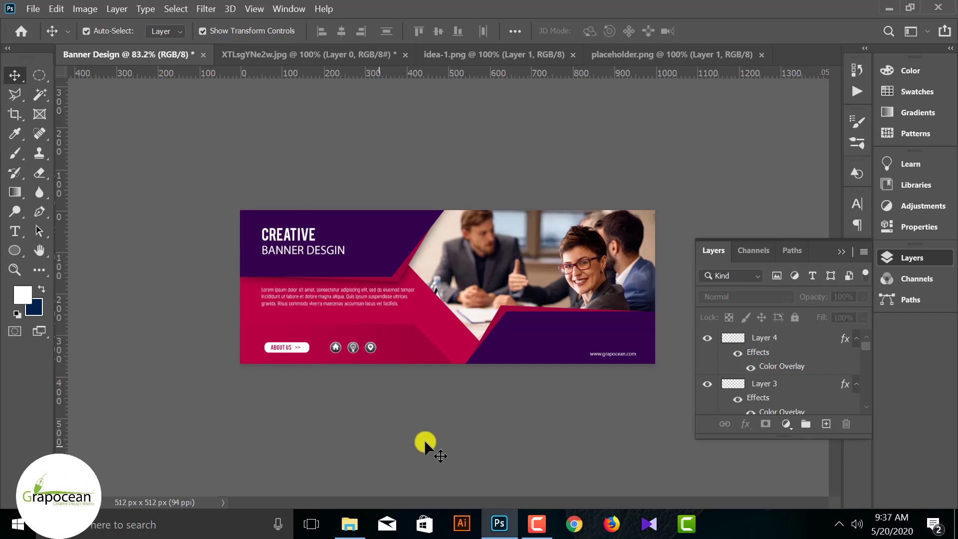
key(ctrl+plus)
key(ctrl+minus)
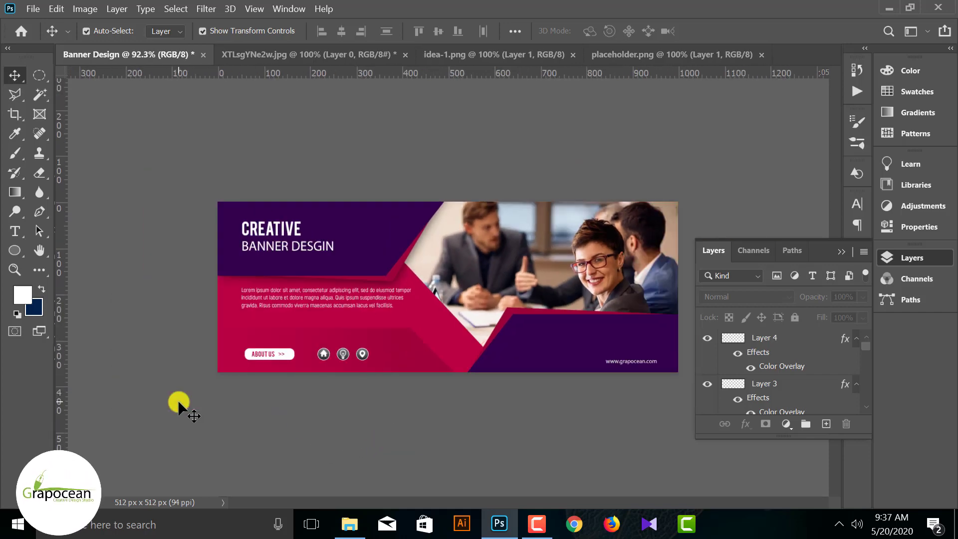
- Draw a 3 px circle on the crimson area beyond the icons, at about X 375 px, Y 318 px, and fill it white
right_click(16, 250)
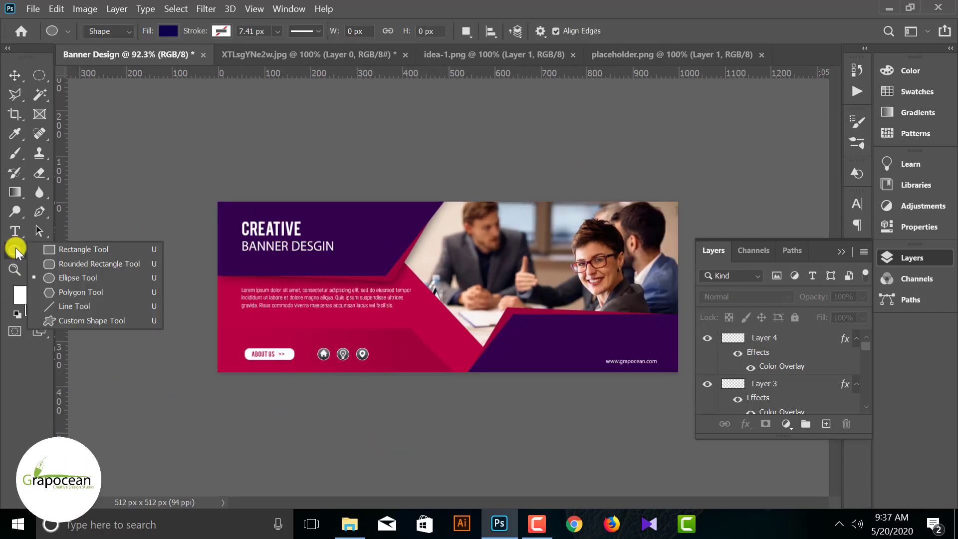
click(74, 276)
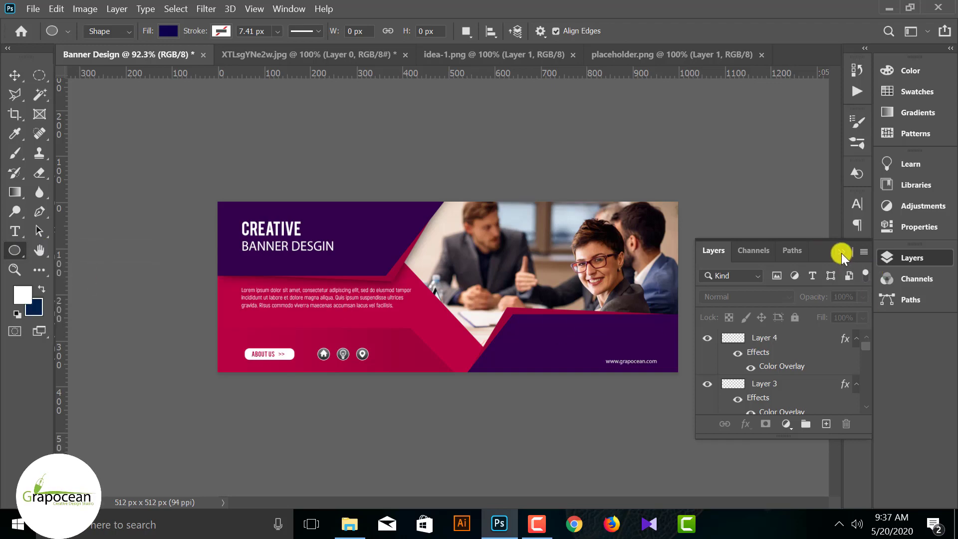
key(ctrl+plus)
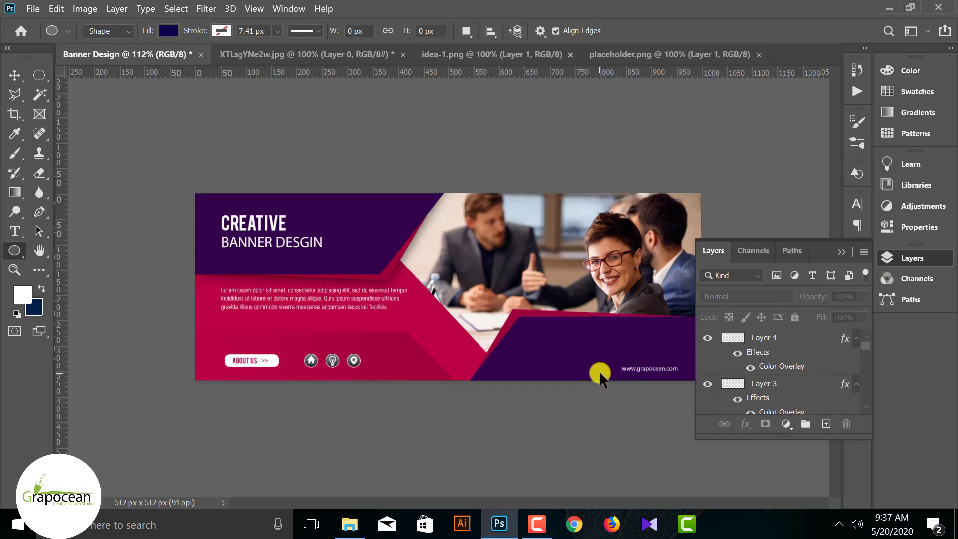
key(ctrl+plus)
key(ctrl+plus)
drag(327, 374, 329, 376)
scroll(330, 404, up, 5)
click(169, 31)
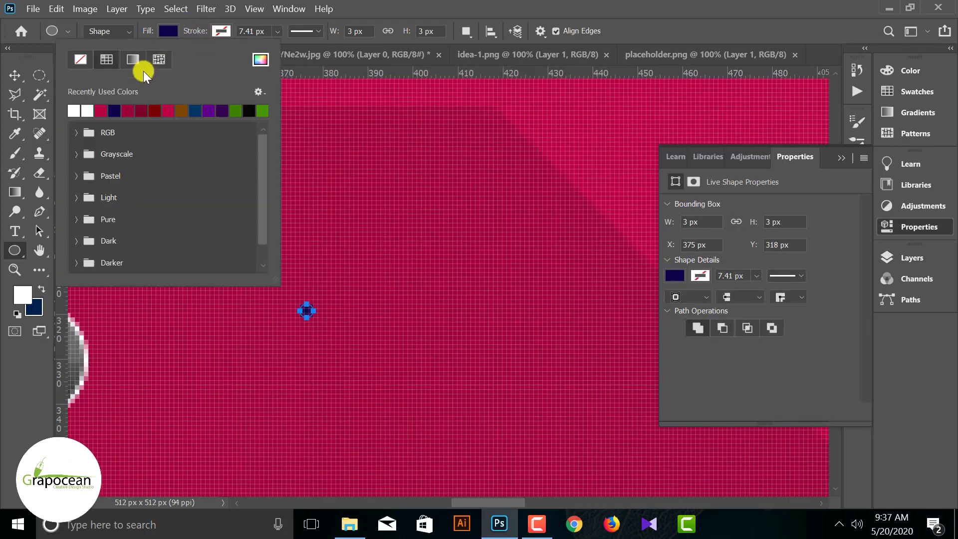
click(15, 75)
- Duplicate the small white circle nine times into an evenly spaced horizontal row ending at X 420 px, Y 318 px
scroll(306, 310, up, 2)
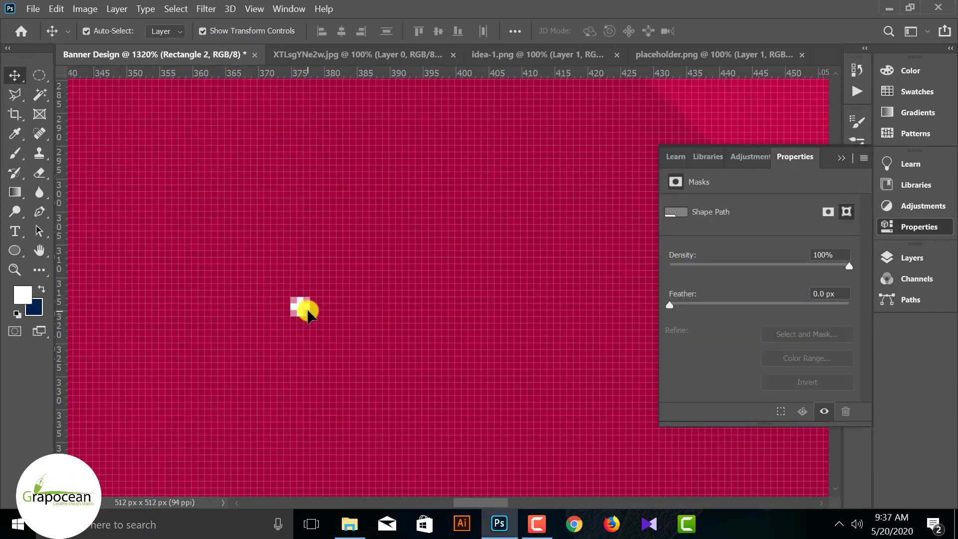
click(301, 306)
drag(325, 308, 585, 336)
scroll(345, 333, up, 2)
scroll(442, 313, down, 2)
scroll(403, 322, up, 3)
scroll(439, 344, down, 1)
scroll(464, 343, up, 2)
scroll(456, 348, down, 2)
scroll(524, 338, up, 2)
scroll(540, 349, down, 6)
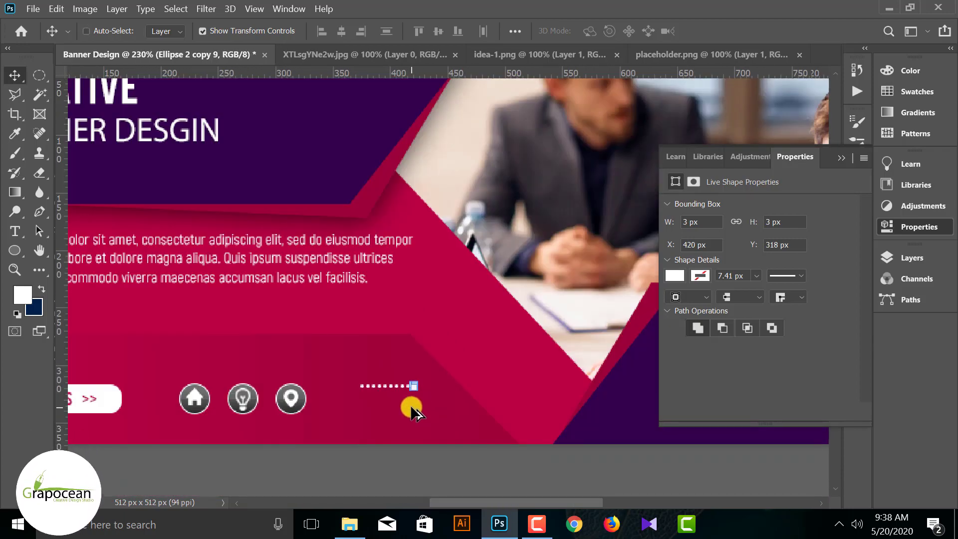
- Add one more duplicate of the small white circle to the row's end, at X 425 px, Y 318 px
scroll(413, 410, up, 6)
drag(430, 320, 480, 326)
scroll(449, 364, down, 2)
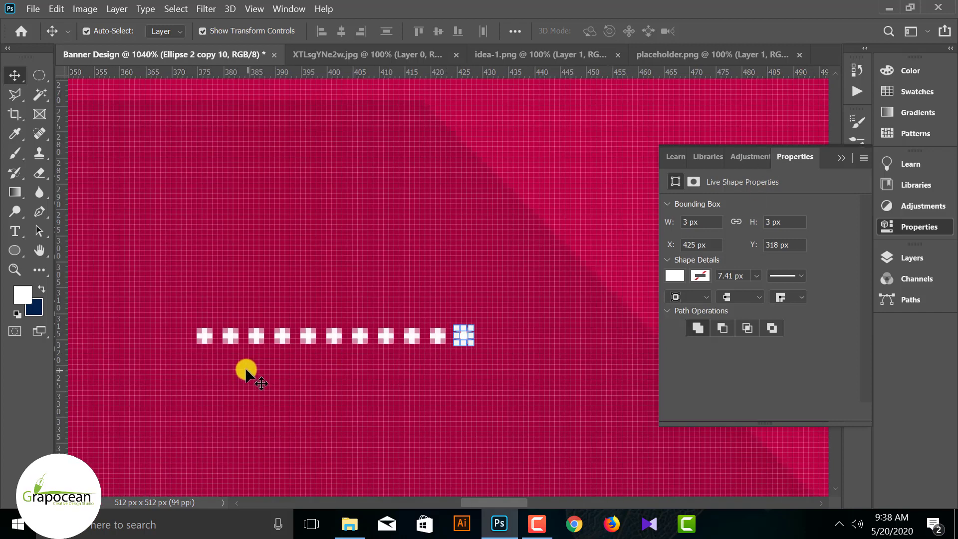
shift+click(204, 335)
scroll(270, 363, down, 2)
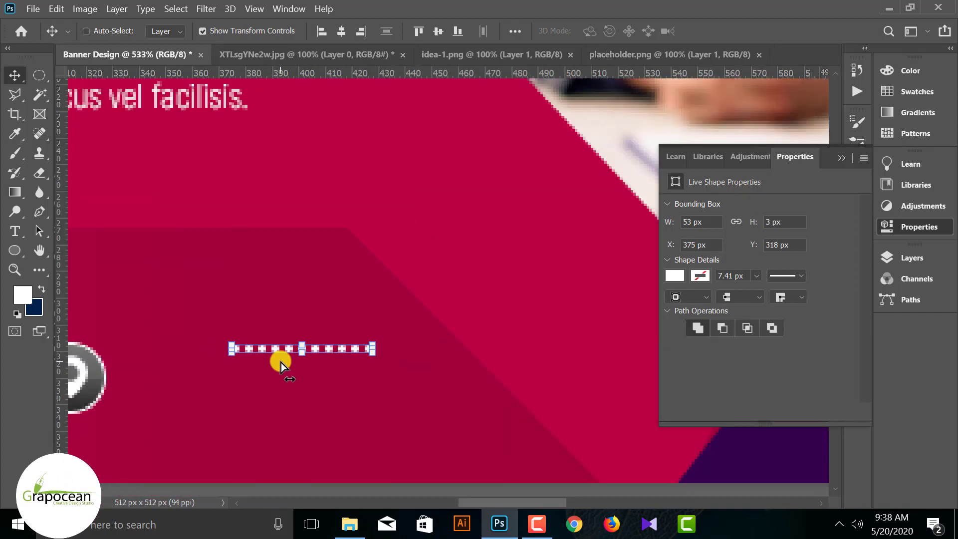
click(322, 352)
click(216, 344)
click(234, 352)
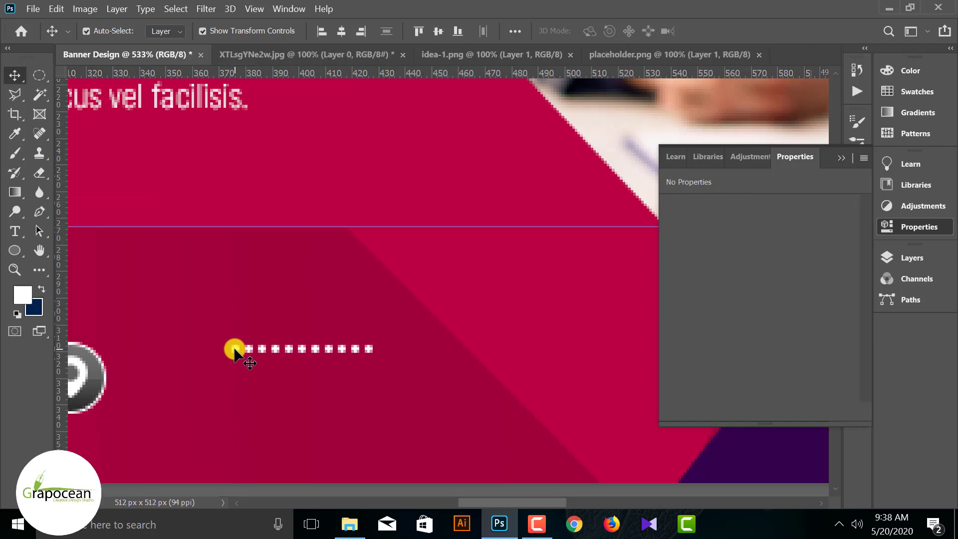
click(367, 349)
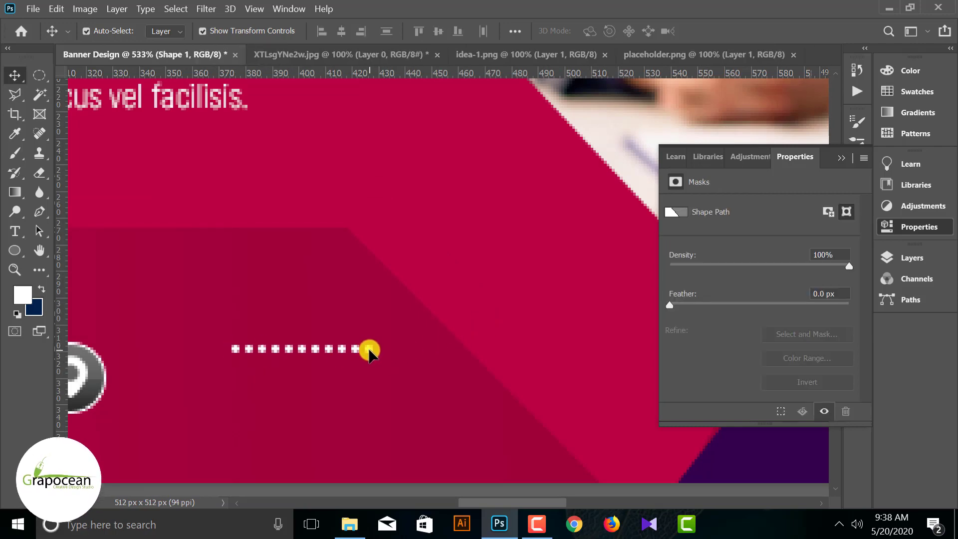
click(385, 349)
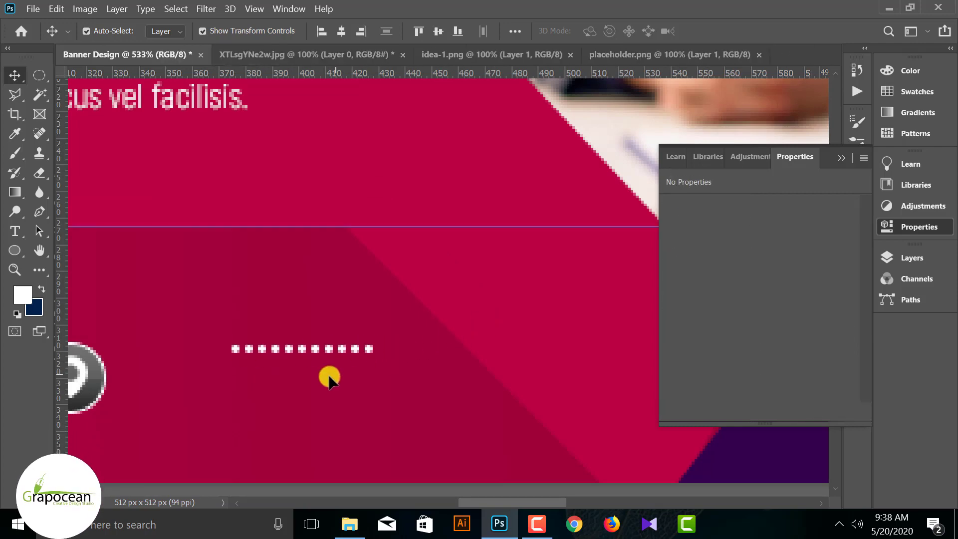
- Try to group the full row of small white dots after selecting it on the canvas
scroll(330, 378, up, 5)
click(90, 310)
shift+click(432, 312)
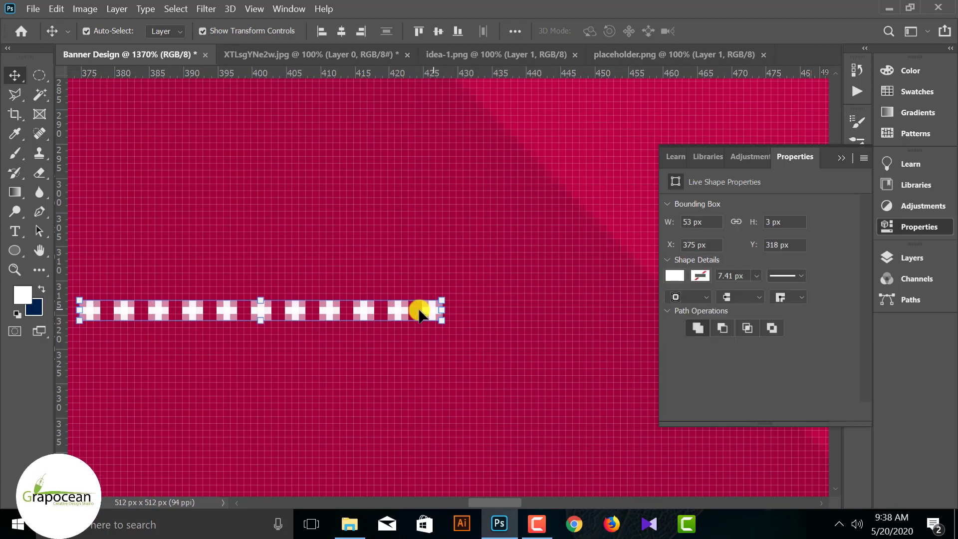
scroll(264, 327, down, 5)
key(ctrl+g)
mouse_move(249, 323)
mouse_down()
mouse_move(278, 321)
mouse_move(243, 329)
mouse_up()
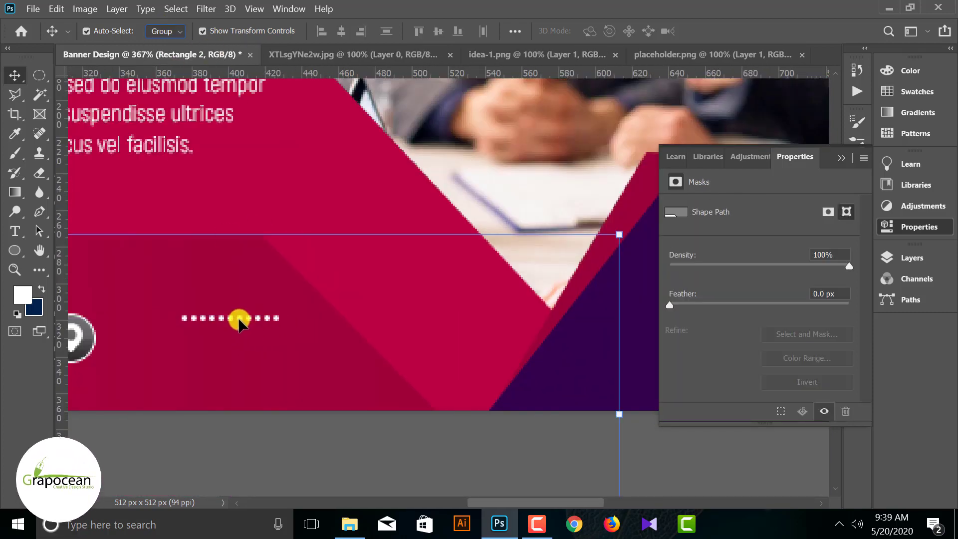
scroll(240, 322, up, 5)
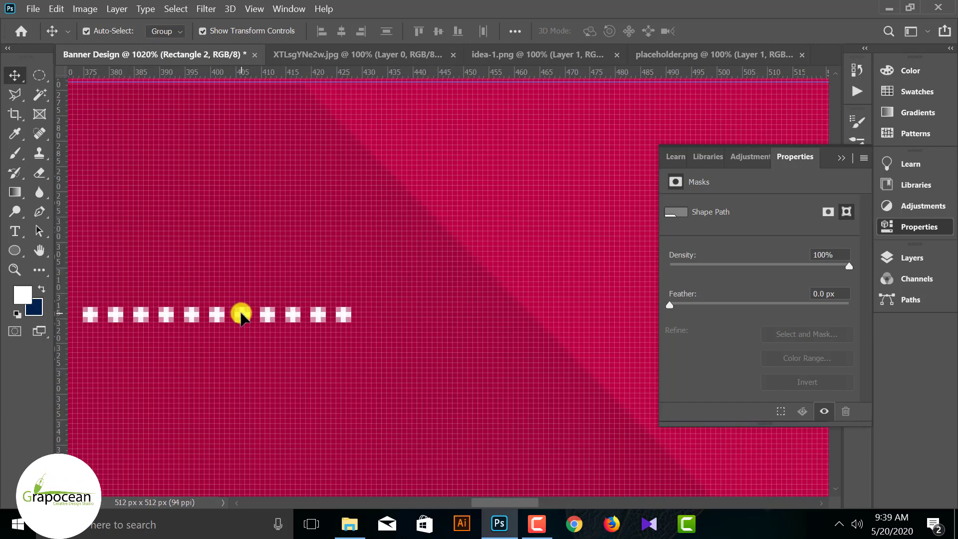
drag(314, 311, 314, 312)
scroll(306, 342, down, 5)
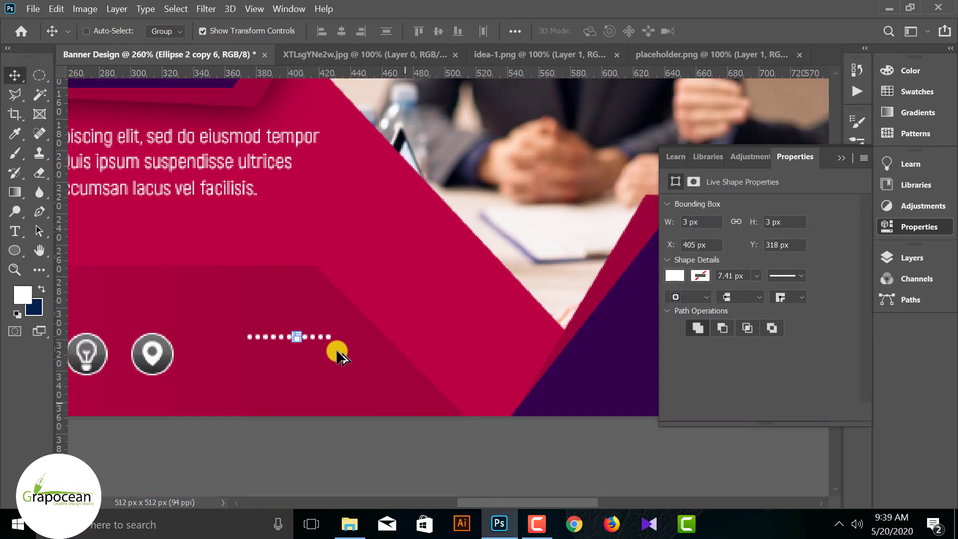
ctrl+click(342, 445)
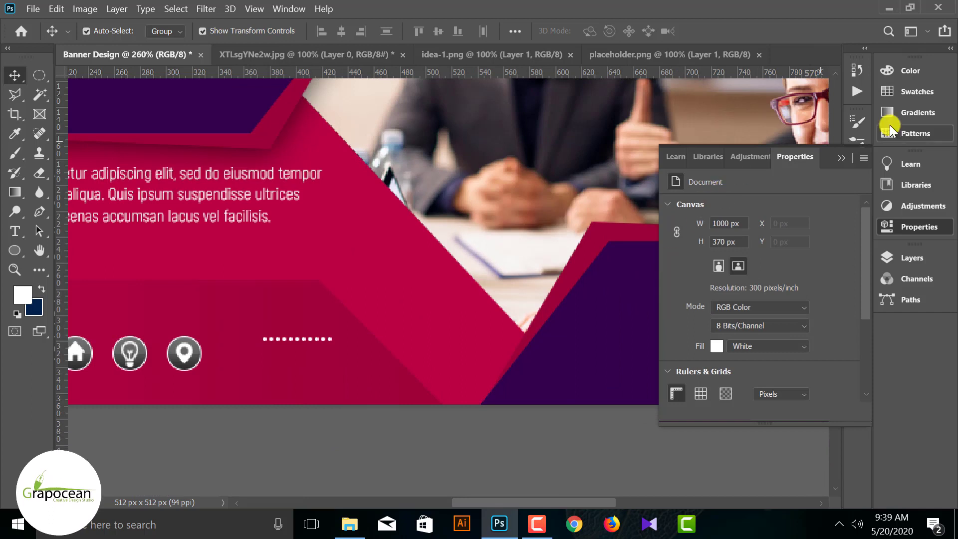
- Group all the small dot layers, from Ellipse 2 through Ellipse 2 copy 10, into one layer group
click(919, 226)
click(903, 258)
click(758, 345)
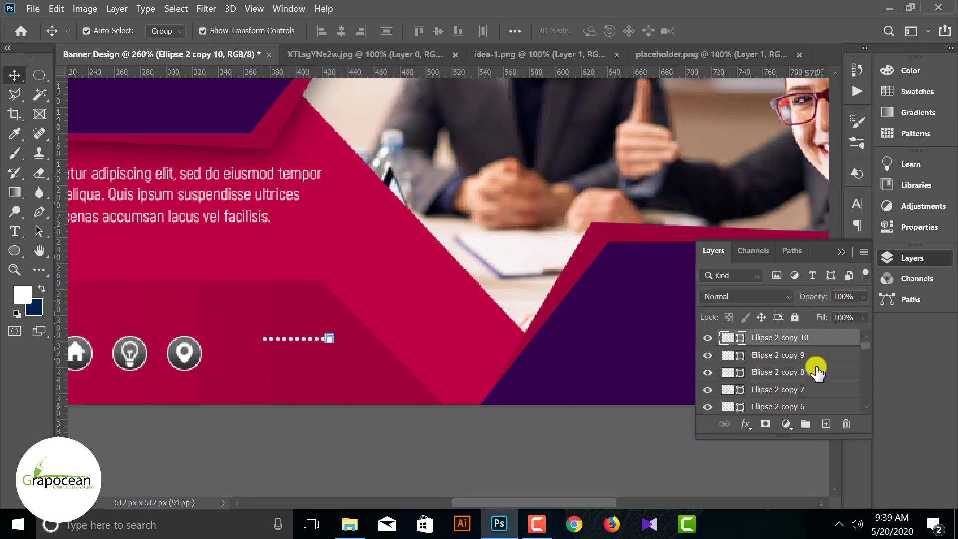
scroll(814, 379, down, 3)
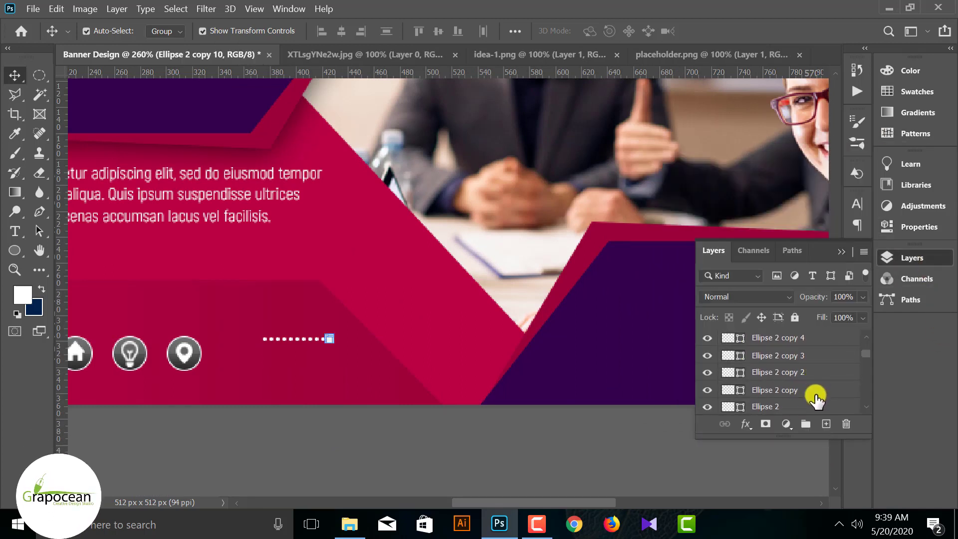
shift+click(801, 391)
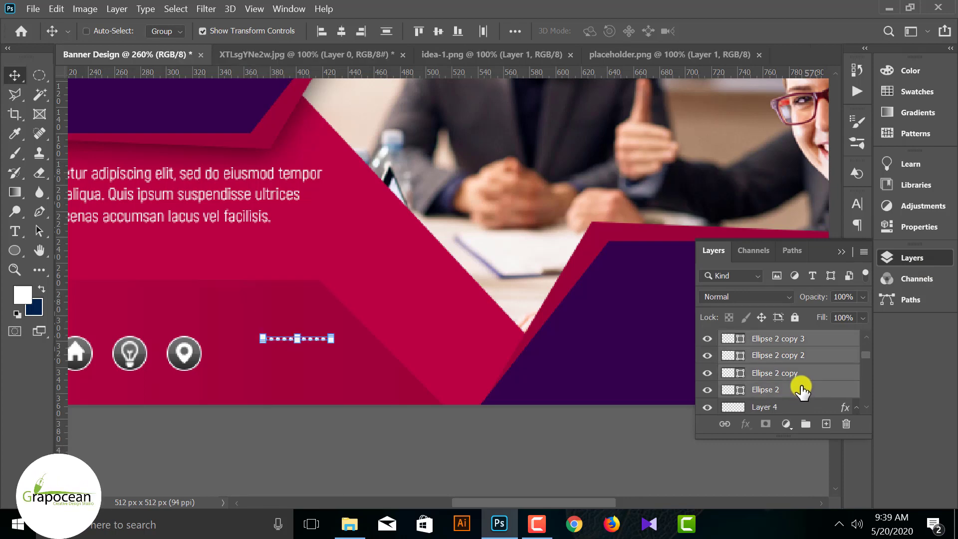
key(ctrl+g)
- Move the dot row 38 px right and 16 px up, and place a duplicate row directly beneath it with matching spacing
scroll(311, 372, up, 3)
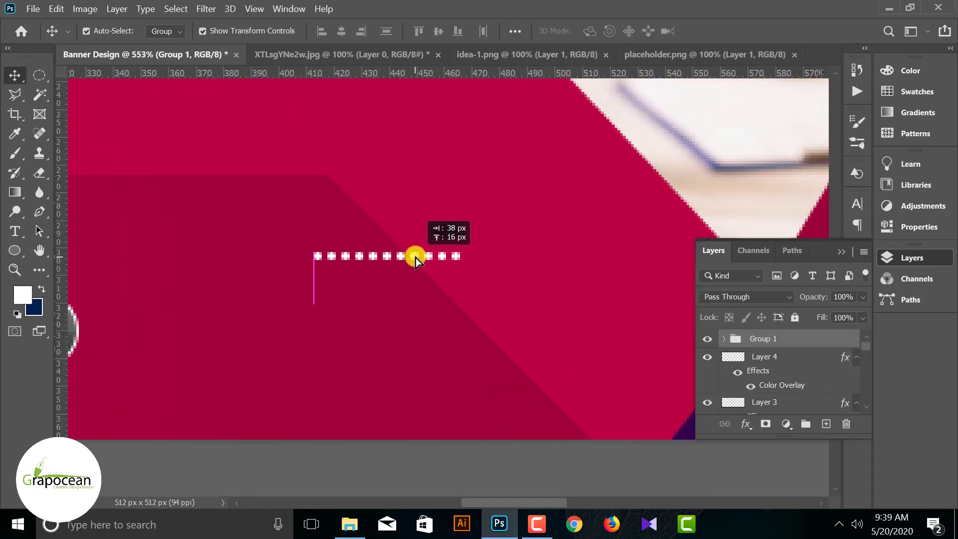
drag(415, 258, 397, 310)
key(ctrl+z)
scroll(381, 251, up, 5)
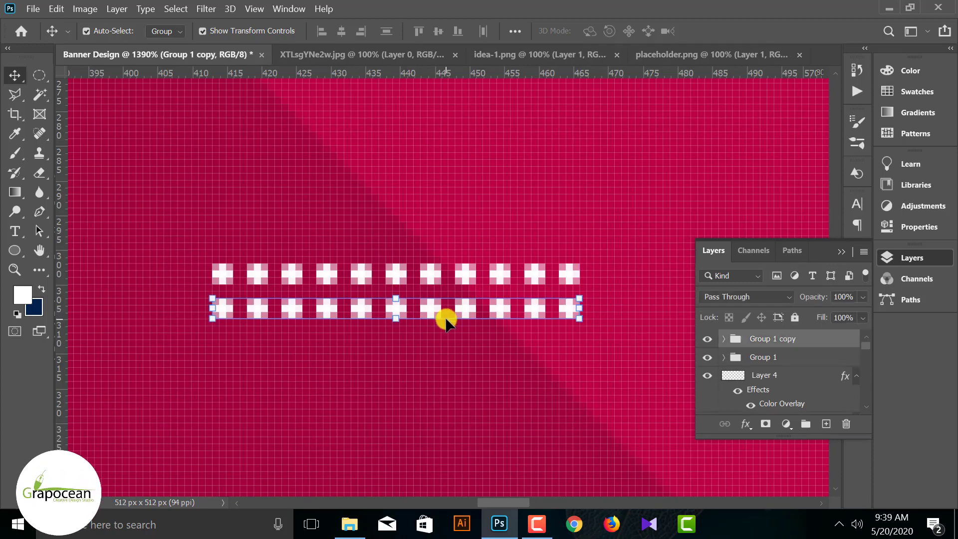
scroll(443, 317, down, 6)
scroll(436, 449, down, 3)
click(435, 449)
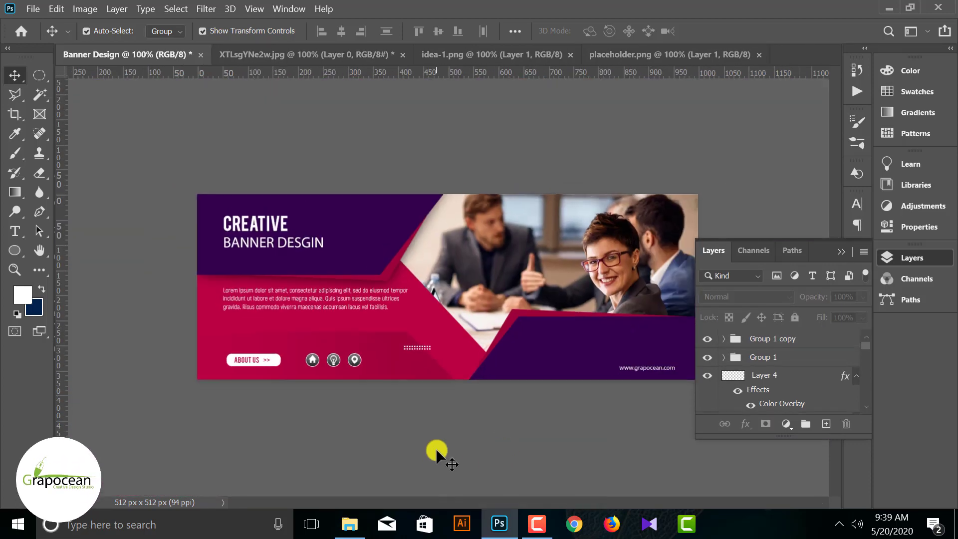
- Duplicate the lower dot row once more to form a third evenly spaced row beneath it
scroll(419, 353, up, 8)
drag(391, 386, 396, 406)
scroll(443, 410, down, 6)
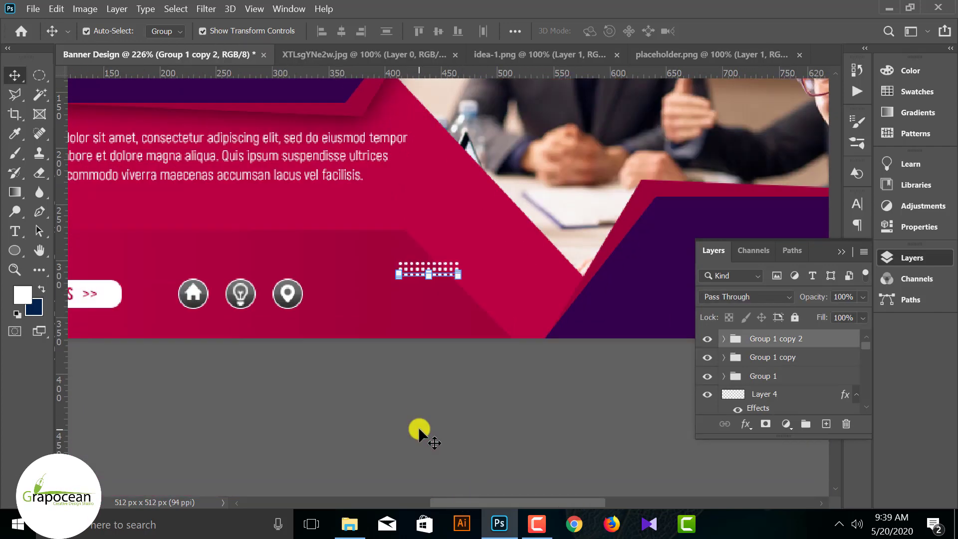
click(419, 430)
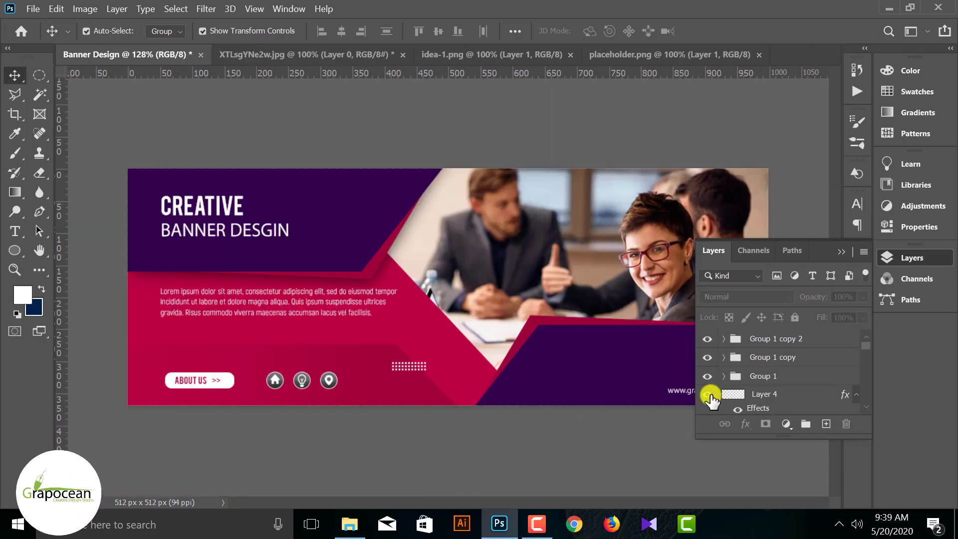
- Combine the groups Group 1, Group 1 copy and Group 1 copy 2 into a single group
ctrl+click(795, 341)
ctrl+click(796, 363)
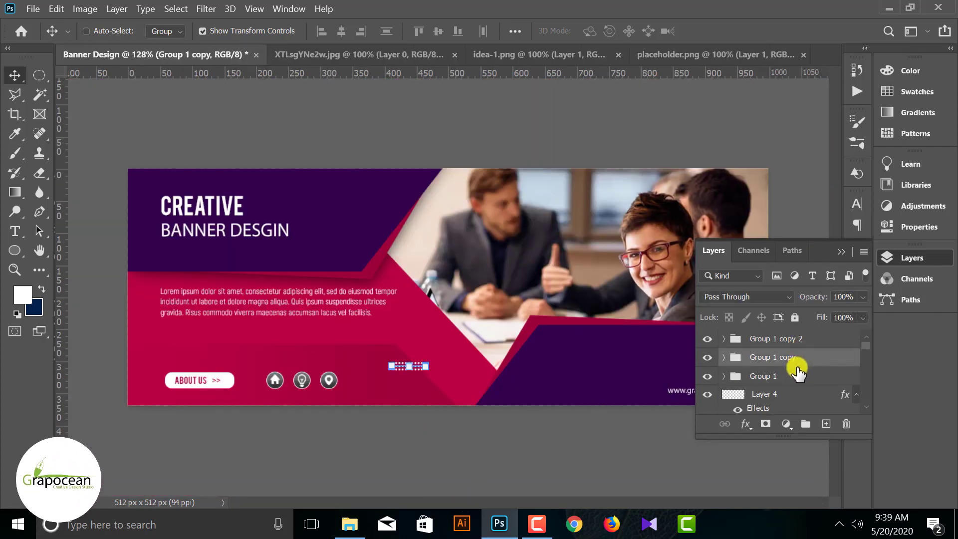
ctrl+click(794, 374)
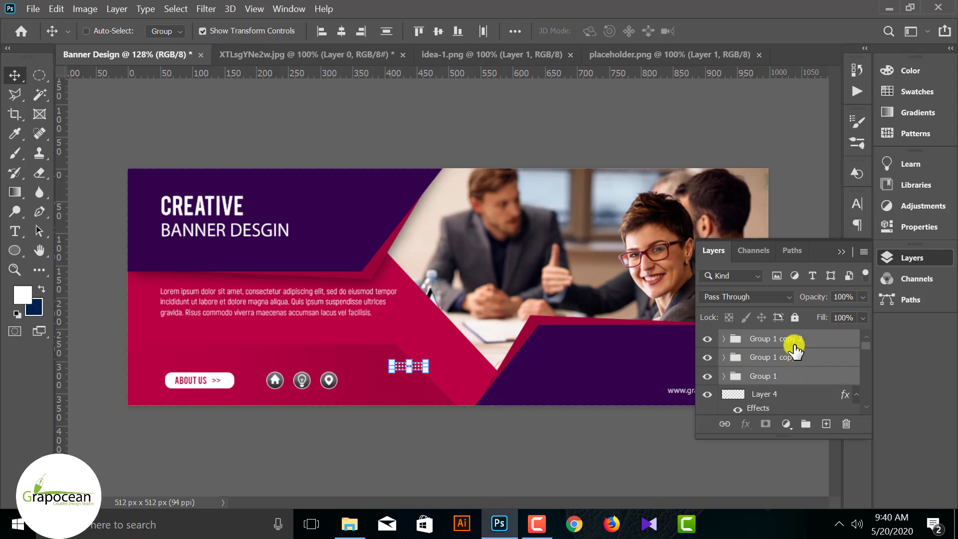
key(ctrl+g)
- Duplicate the three-row dot group and move the copy beside the word "CREATIVE" in the purple heading area
scroll(402, 394, up, 2)
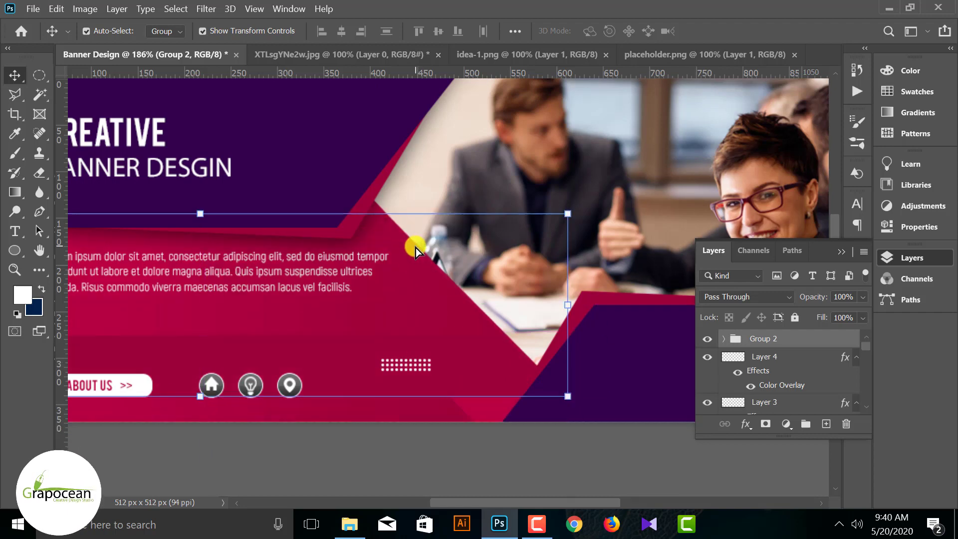
scroll(419, 367, up, 1)
mouse_move(418, 361)
mouse_down()
mouse_move(423, 277)
mouse_move(428, 357)
mouse_up()
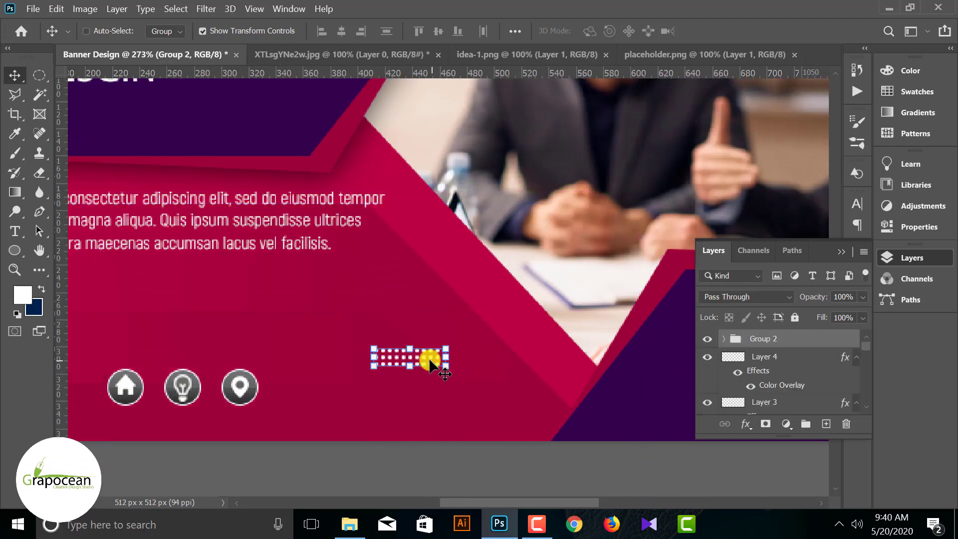
key(ctrl+t)
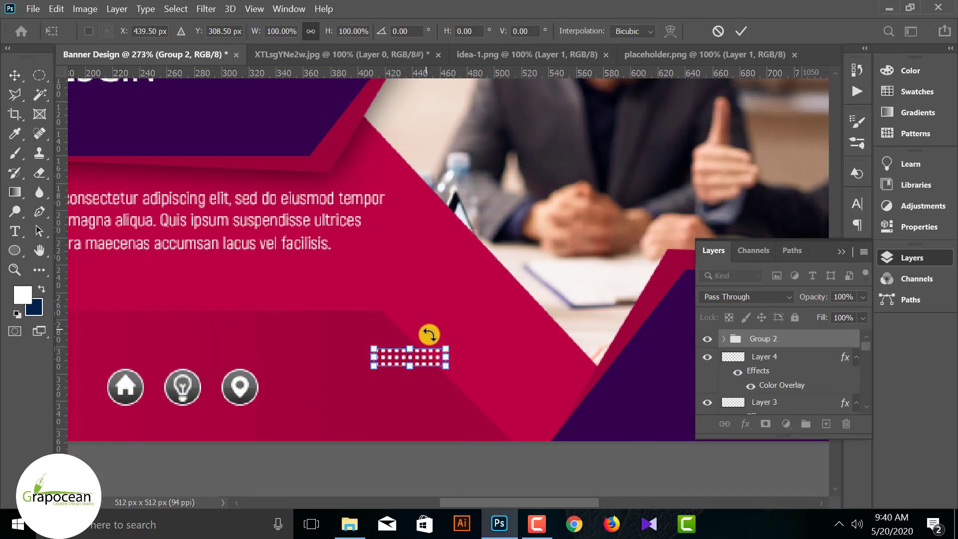
drag(808, 342, 826, 423)
key(ctrl+t)
scroll(440, 350, down, 3)
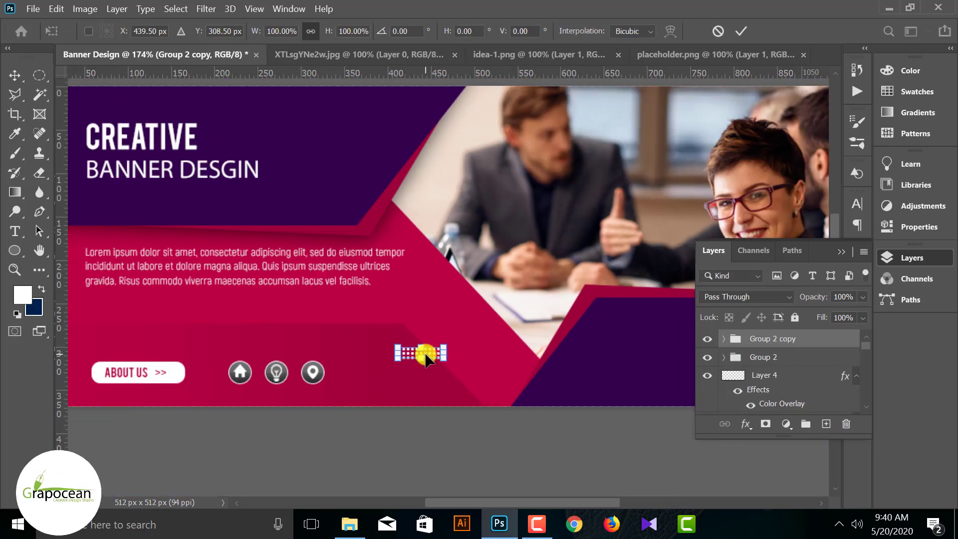
drag(424, 354, 236, 109)
key(Return)
scroll(586, 352, down, 5)
scroll(589, 354, up, 4)
scroll(528, 360, down, 2)
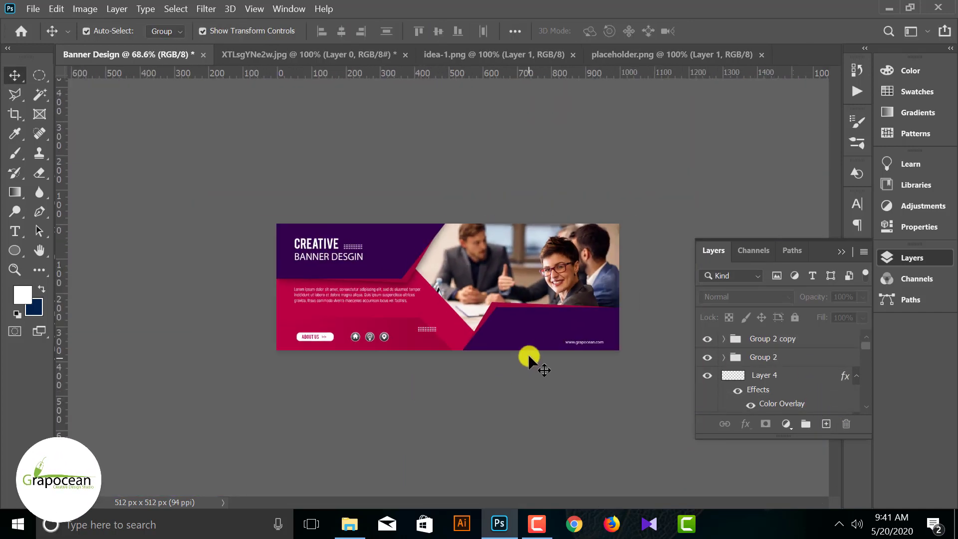
- Try adding a "-" text in Bebas 3 pt near the slanted edge of the lower purple shape
scroll(530, 359, up, 3)
click(88, 290)
click(16, 231)
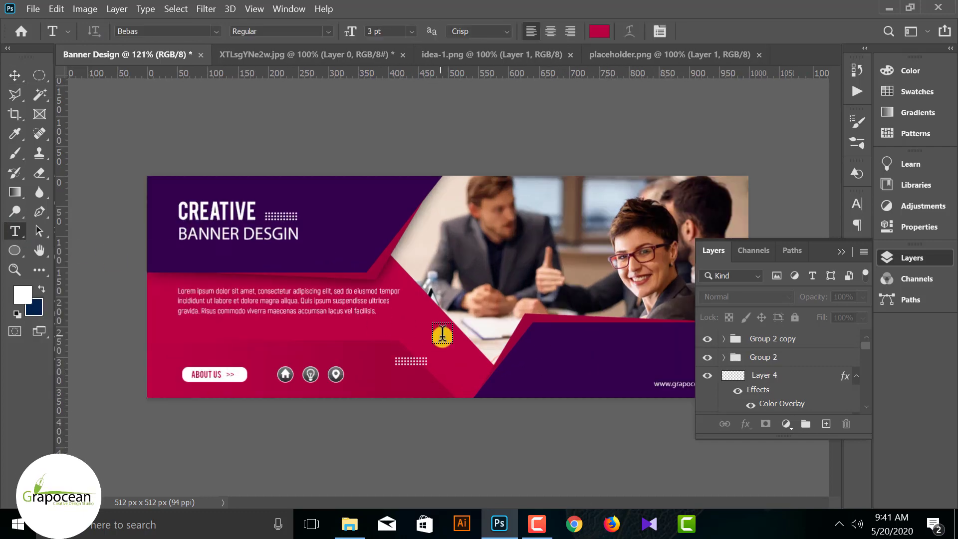
scroll(534, 357, up, 3)
click(536, 355)
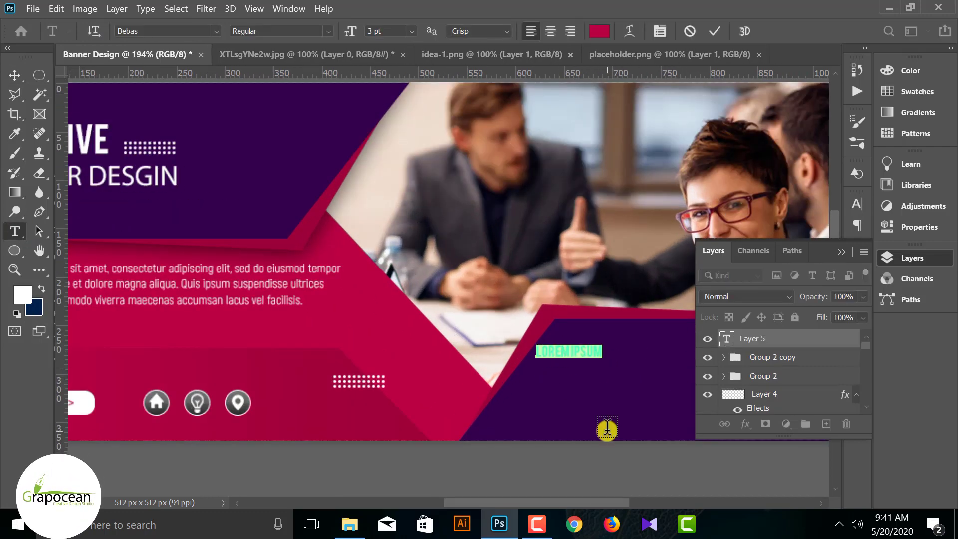
text(-)
key(ctrl+Return)
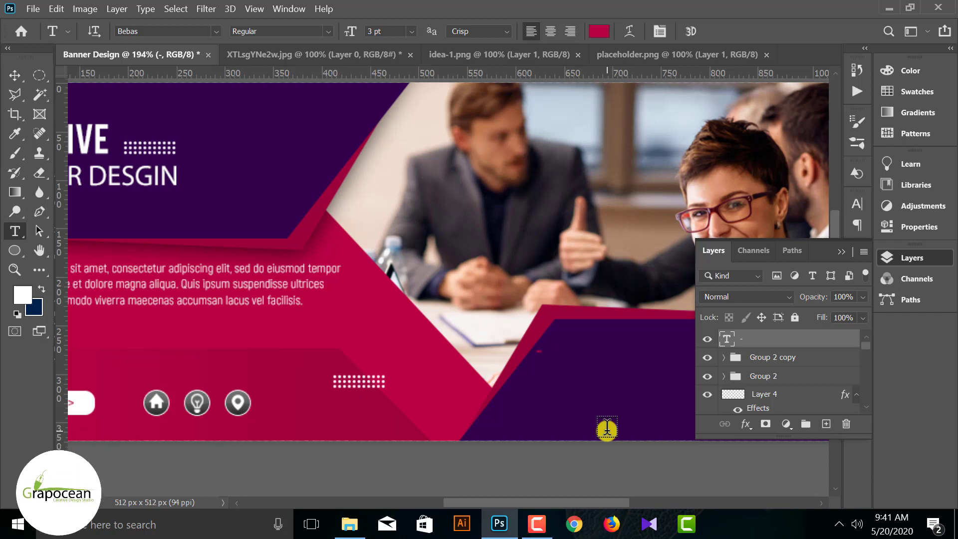
key(ctrl+z)
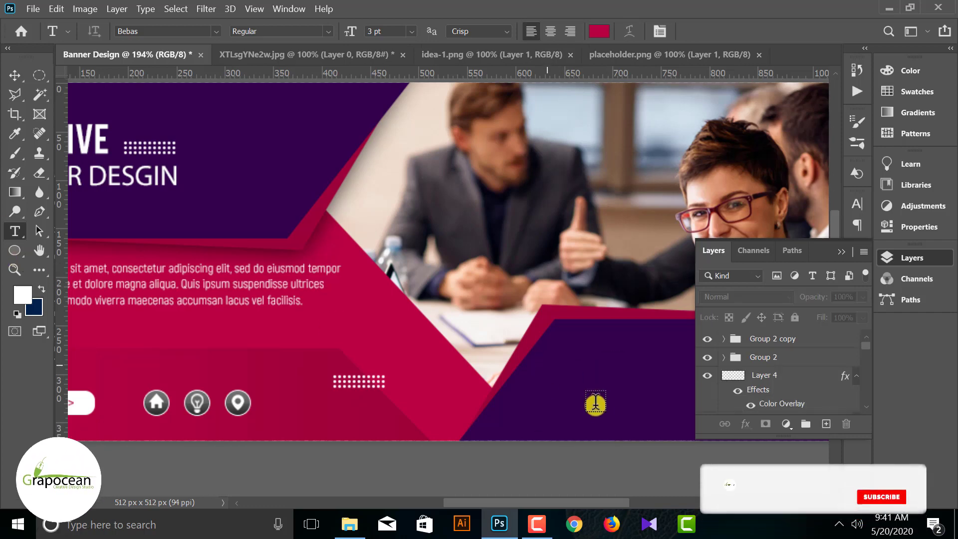
- Add a "-" text in Bebas 3 pt on the lower purple shape and color it white (ffffff)
key(BackSpace)
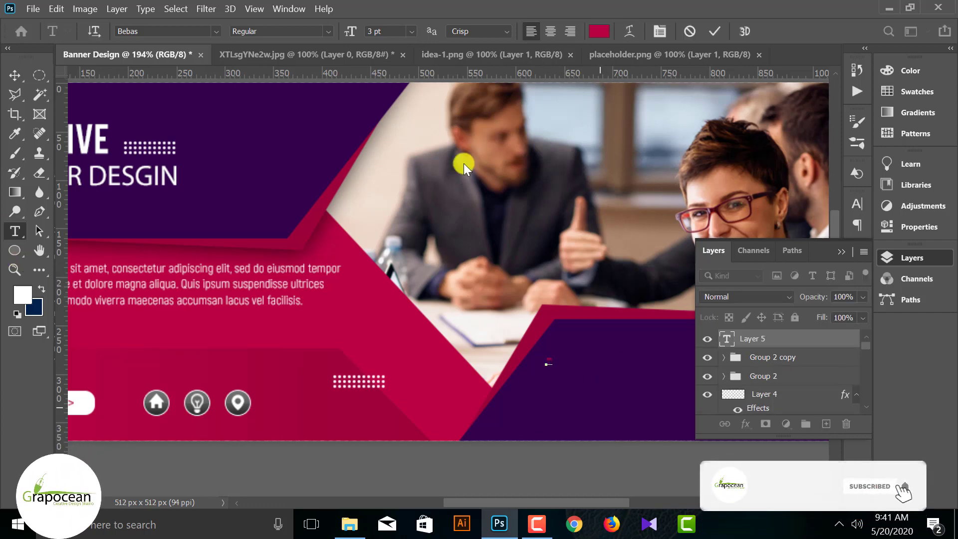
click(599, 31)
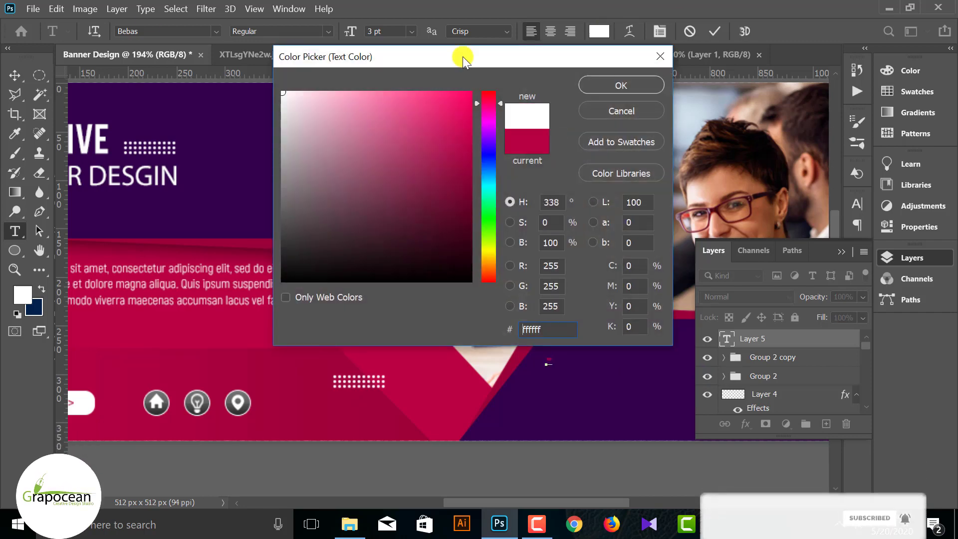
drag(349, 95, 228, 75)
key(Return)
click(14, 75)
- Move the white dash against the slanted edge of the lower purple shape, at about X 623 px, Y 276 px
scroll(566, 370, up, 5)
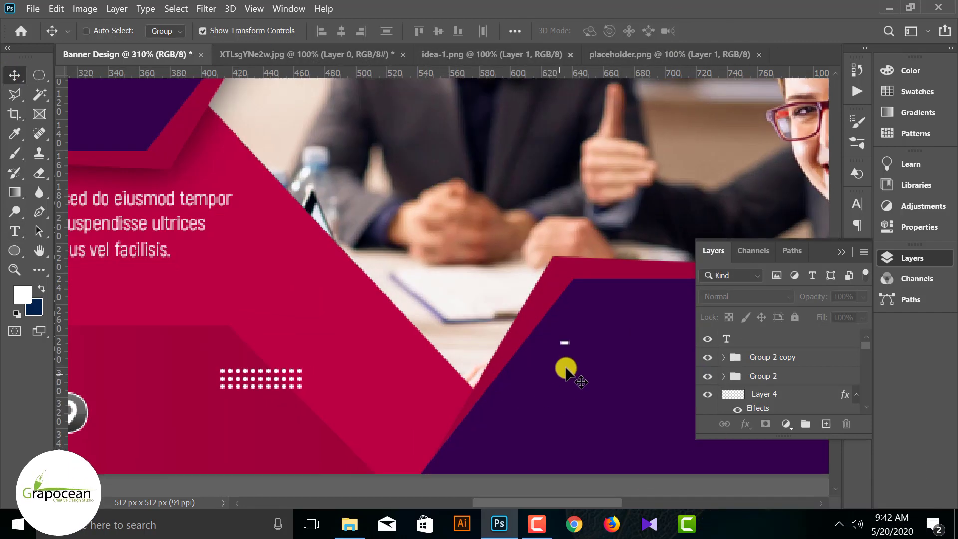
drag(565, 327, 533, 305)
scroll(533, 305, up, 2)
scroll(533, 305, up, 1)
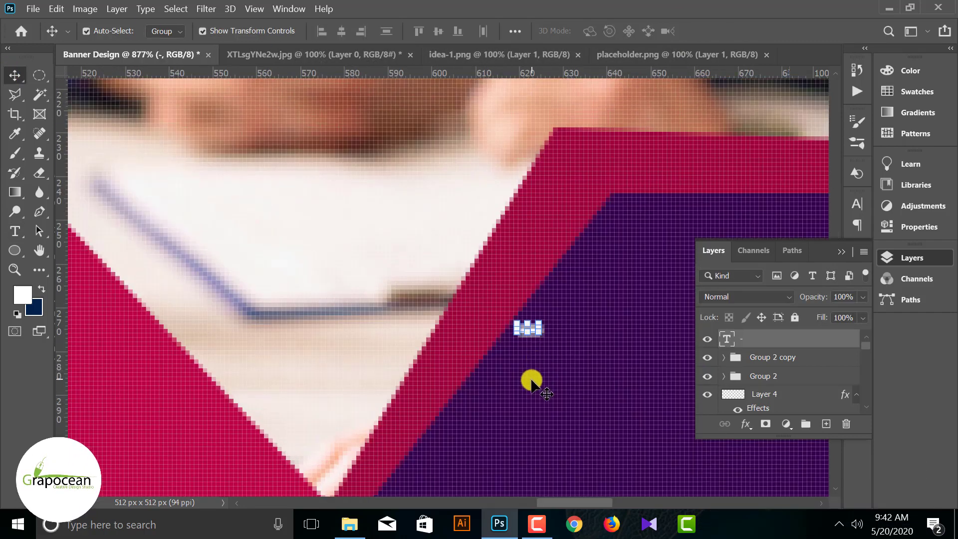
scroll(531, 376, up, 1)
scroll(530, 376, up, 1)
click(532, 305)
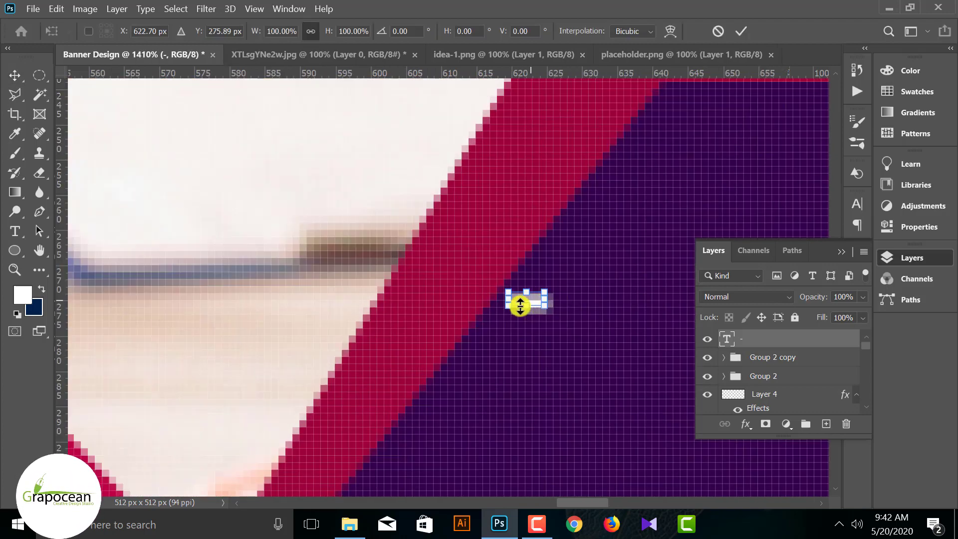
click(743, 30)
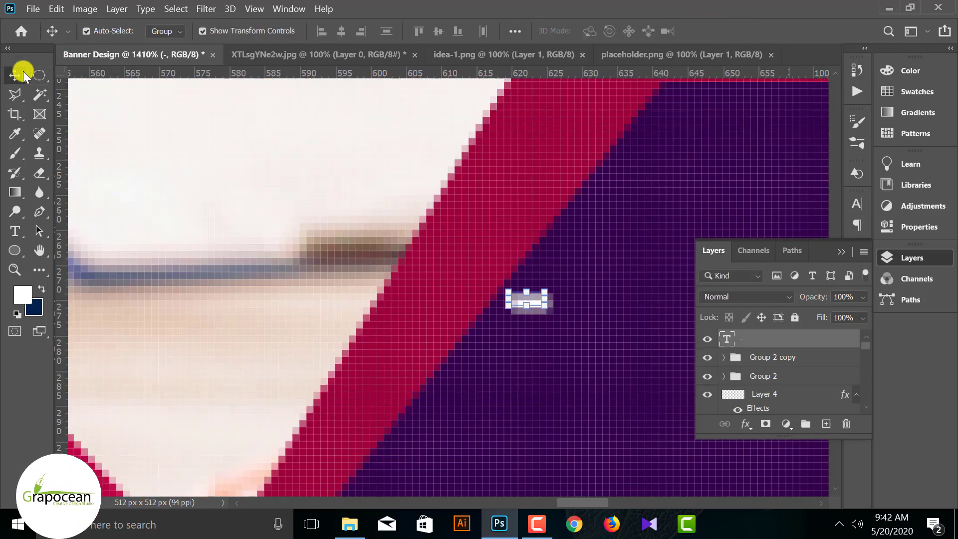
- Fine-tune the white dash's position beside the slanted edge of the lower purple shape, at about X 621 px, Y 278 px
click(563, 366)
scroll(520, 293, up, 2)
click(522, 294)
click(502, 329)
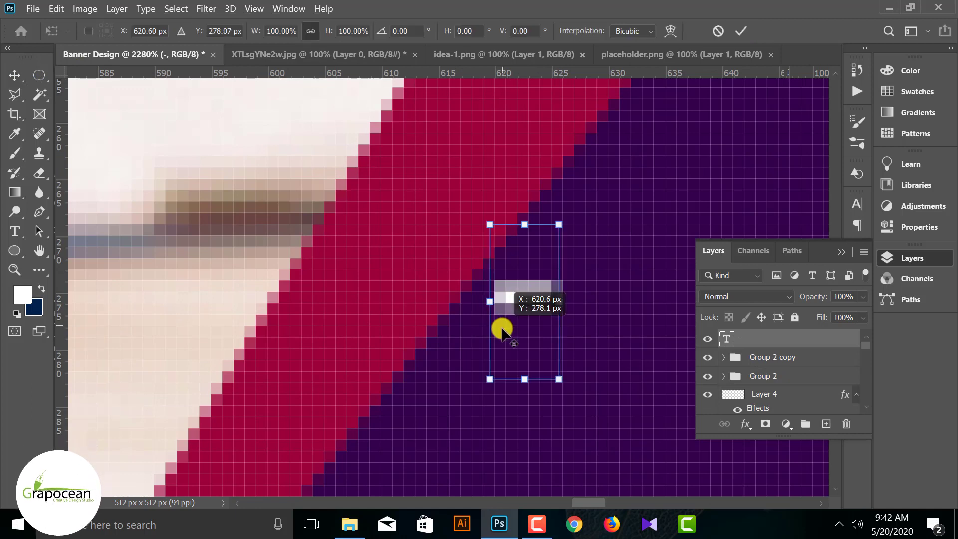
drag(502, 329, 502, 330)
click(744, 31)
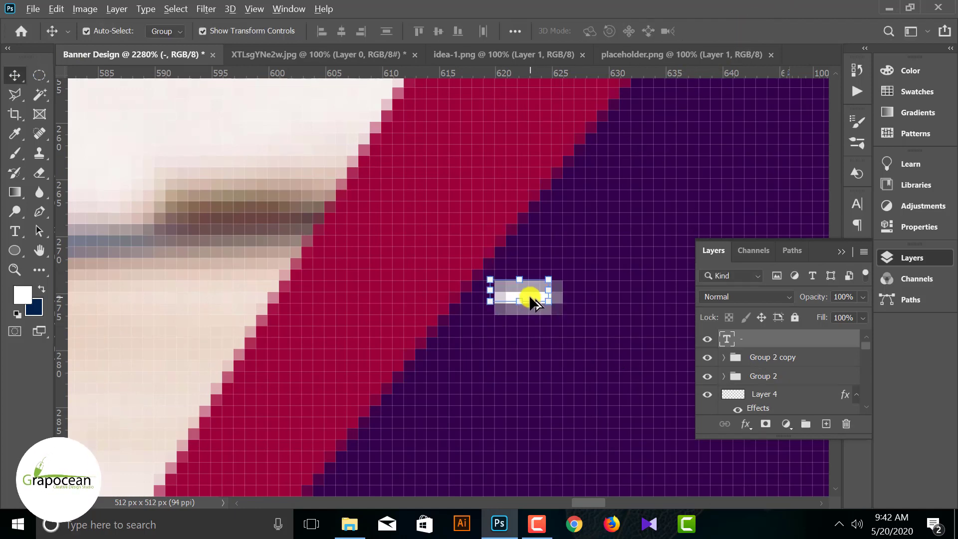
- Duplicate the white dash seven times, stepping the copies down along the slanted edge of the lower purple shape
drag(529, 295, 474, 385)
scroll(489, 366, down, 3)
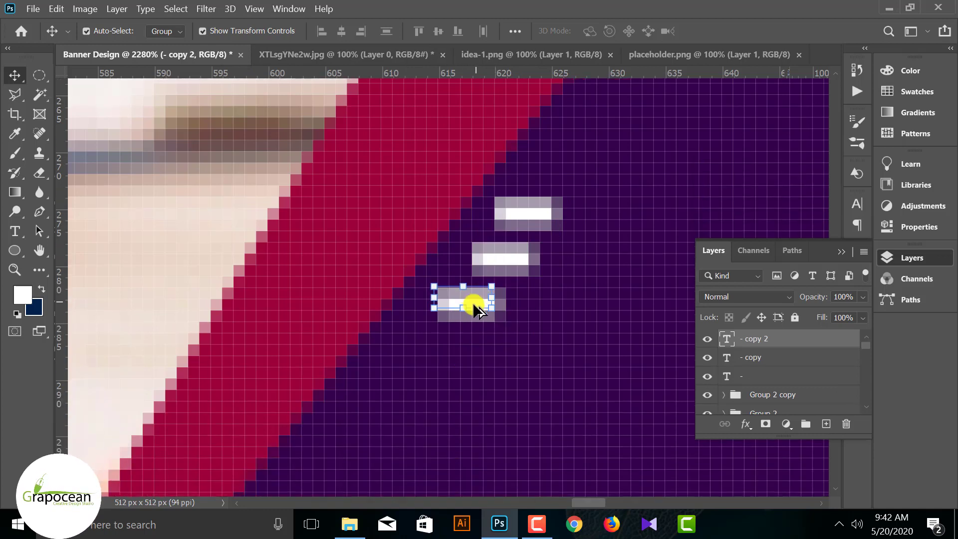
drag(472, 303, 432, 352)
scroll(461, 344, down, 4)
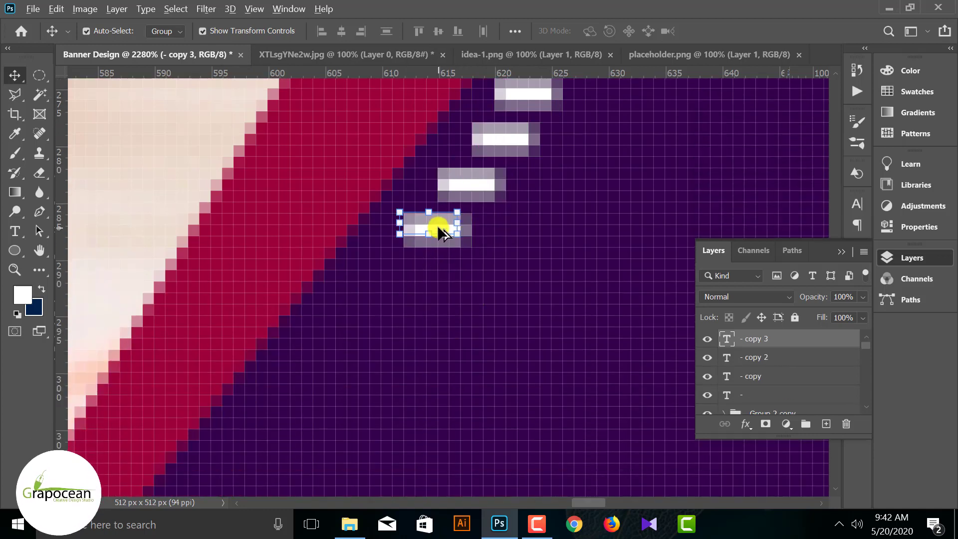
drag(437, 226, 352, 299)
scroll(439, 246, down, 1)
scroll(348, 295, down, 1)
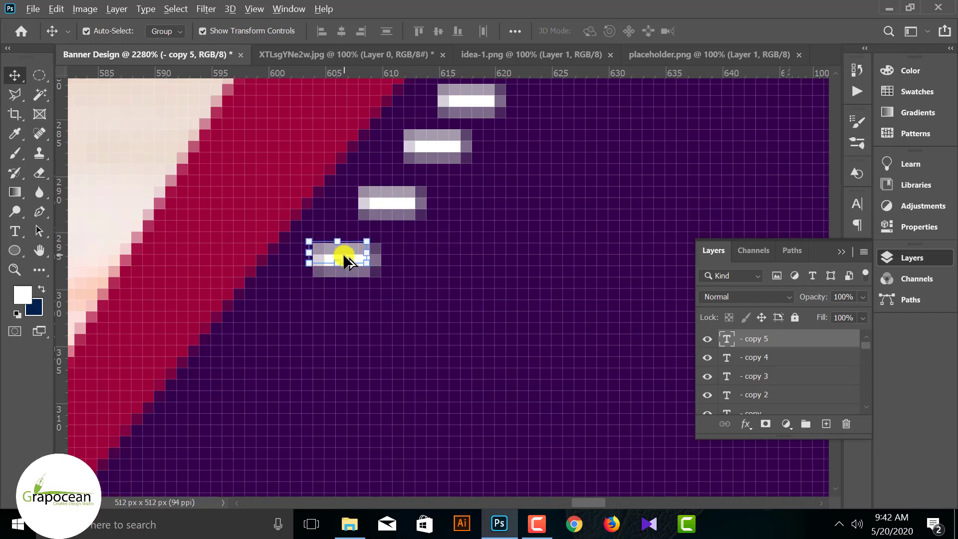
drag(343, 253, 269, 310)
scroll(327, 251, down, 1)
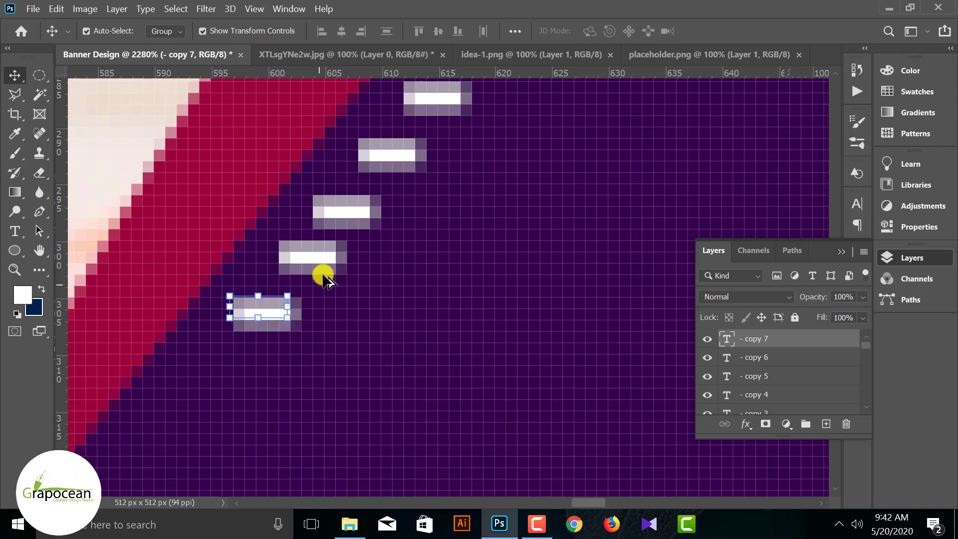
- Adjust the sixth and fifth dash copies so the lower dashes are more evenly spaced along the slanted edge
scroll(325, 280, down, 10)
scroll(402, 276, up, 5)
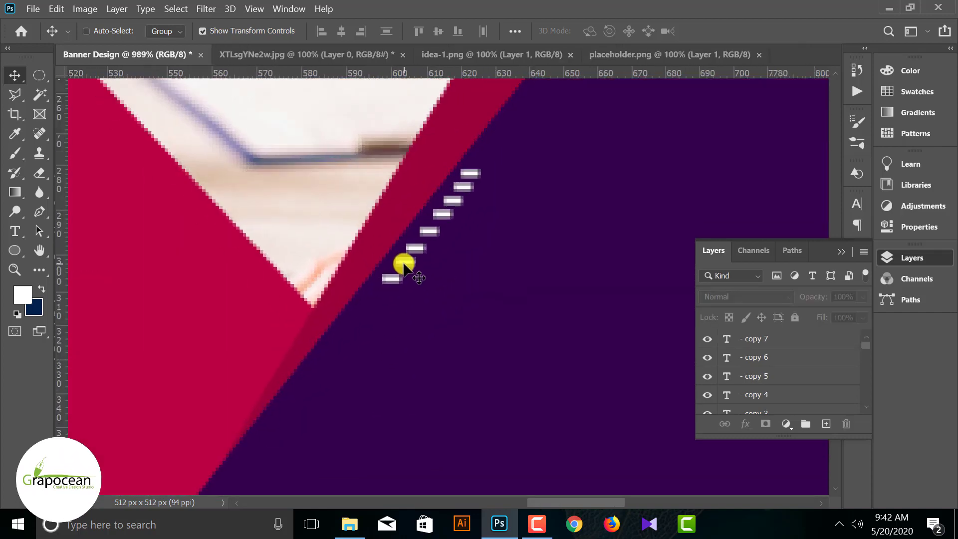
click(413, 264)
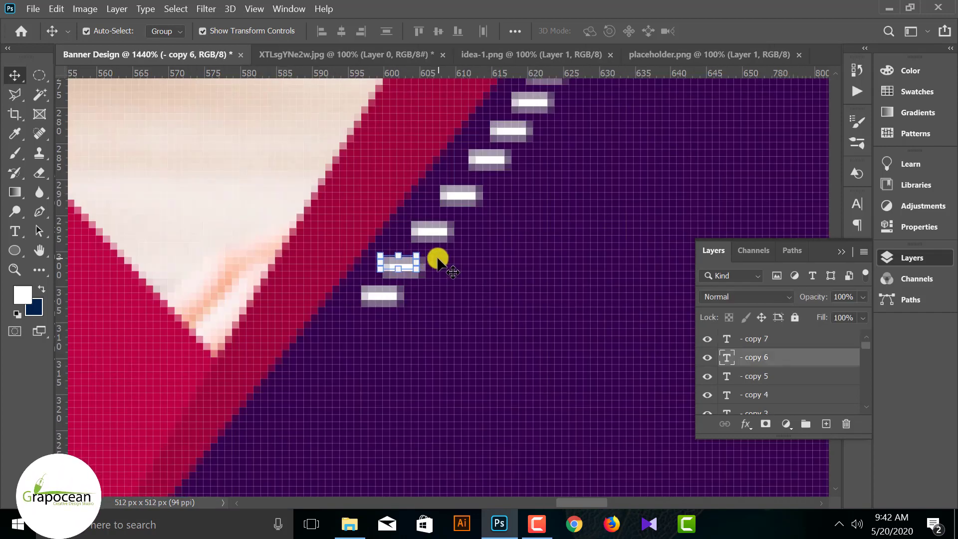
ctrl+click(433, 232)
scroll(457, 468, down, 3)
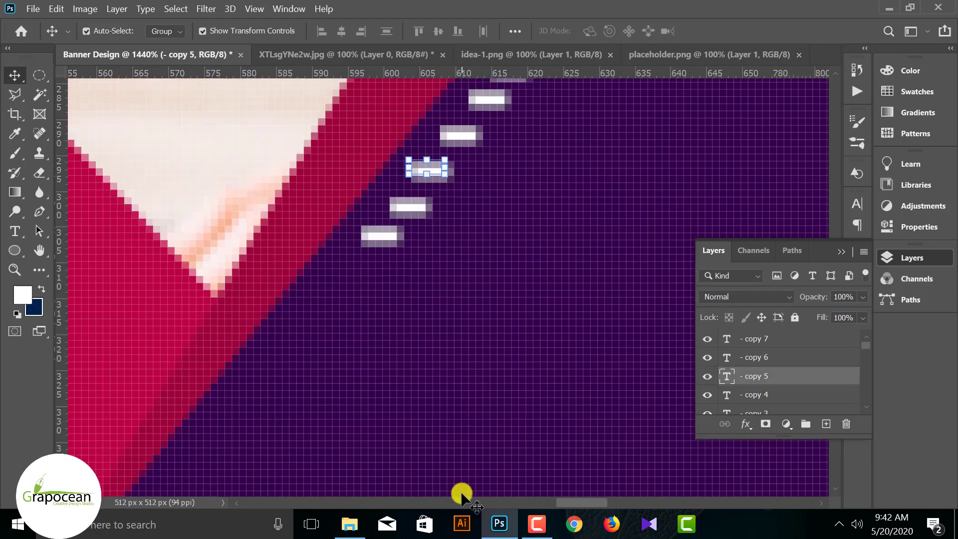
scroll(478, 387, down, 3)
scroll(455, 427, down, 4)
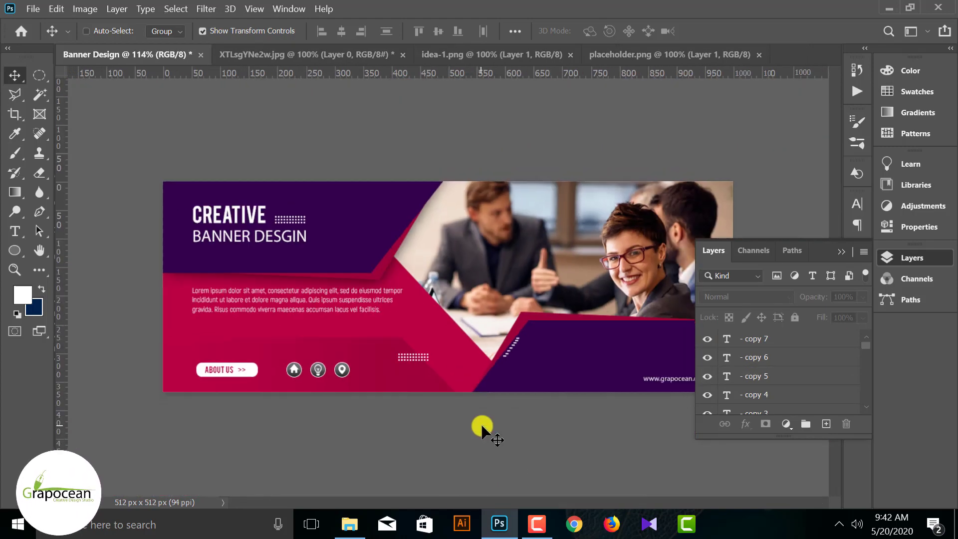
ctrl+click(481, 429)
scroll(478, 405, down, 1)
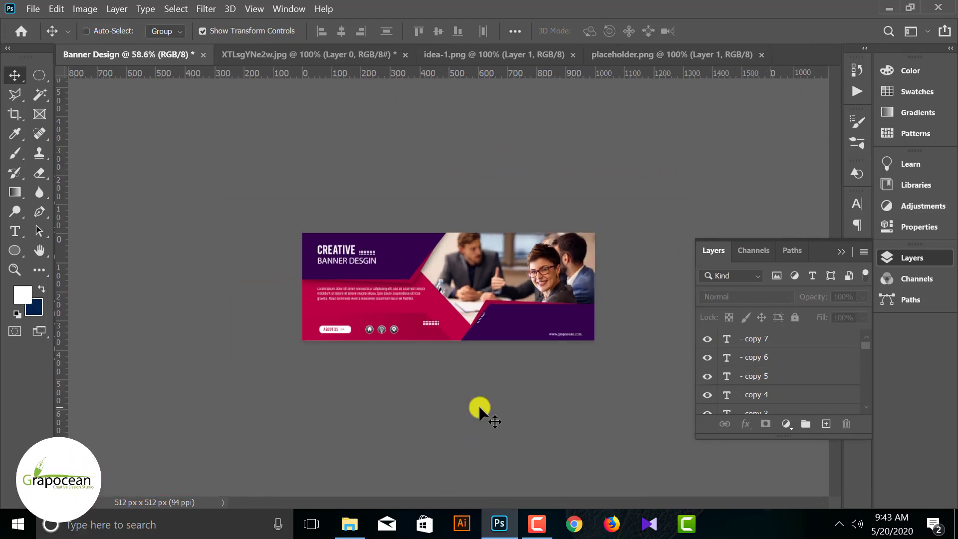
scroll(573, 374, up, 1)
scroll(763, 359, up, 2)
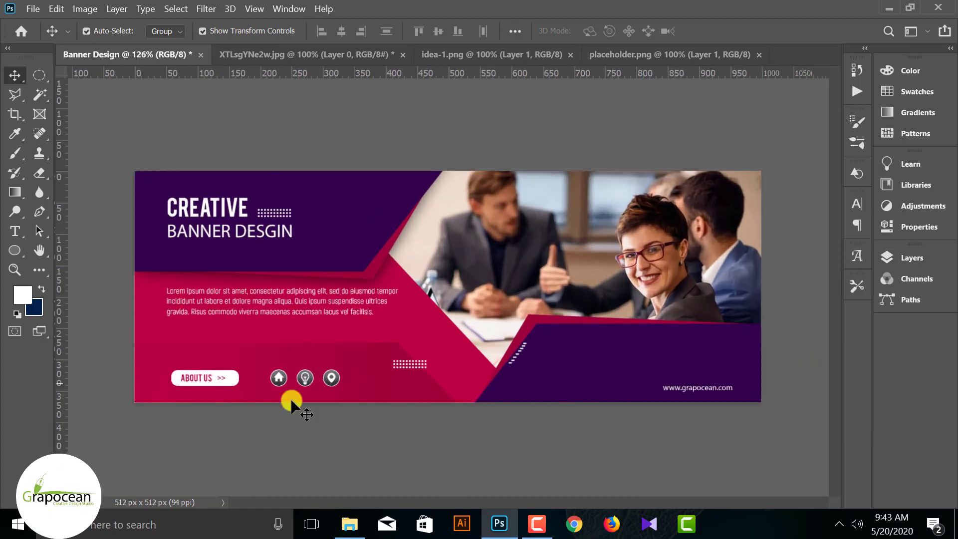
scroll(695, 336, down, 2)
scroll(701, 461, up, 1)
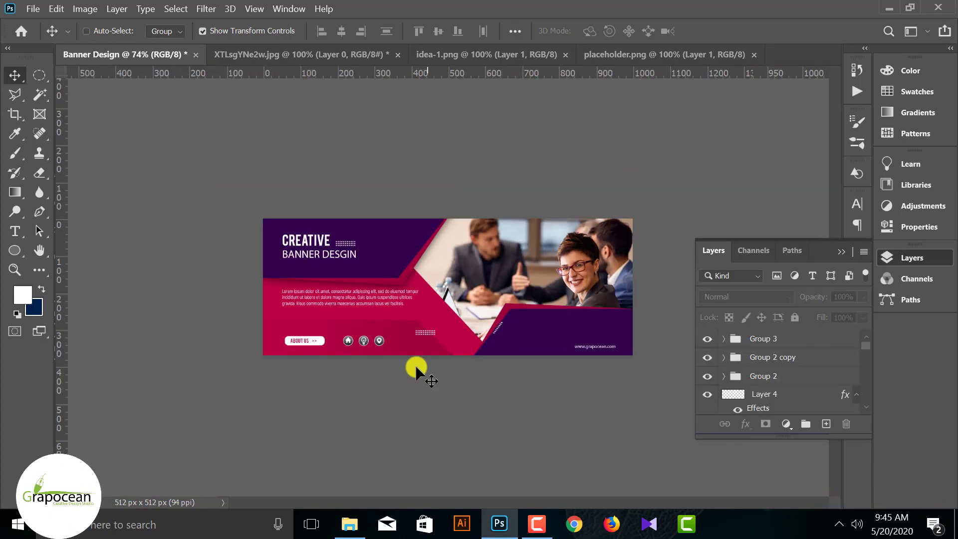
- Duplicate the dash group and place the copy up and to the right, beside the original dashes
scroll(544, 368, up, 5)
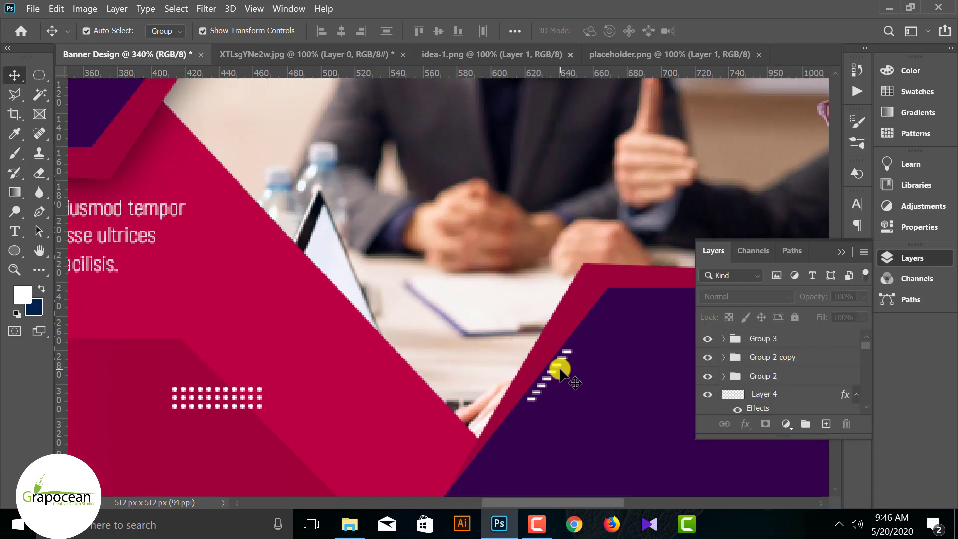
drag(558, 369, 591, 342)
scroll(492, 410, down, 5)
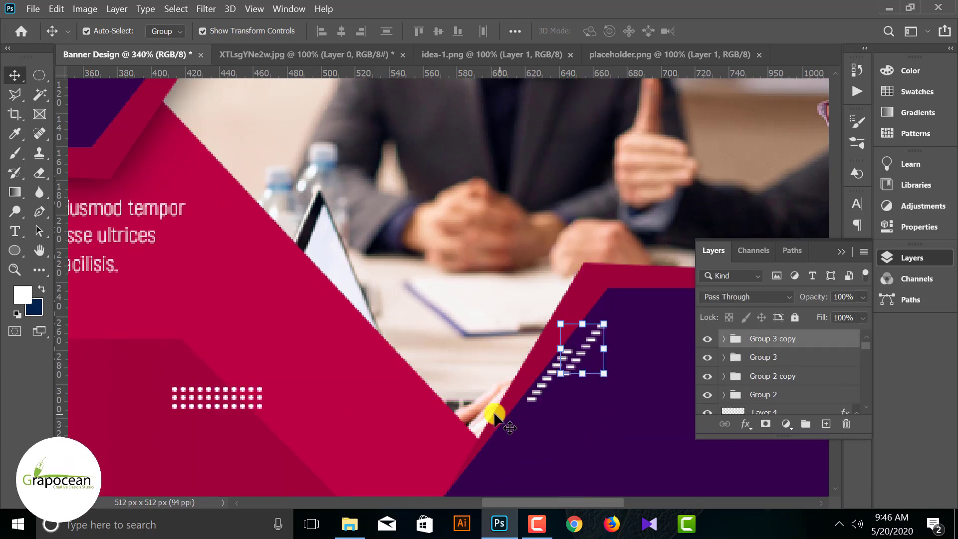
scroll(503, 412, up, 2)
scroll(549, 330, up, 2)
- Nudge the crimson shape behind the lower purple shape slightly left and down
ctrl+click(581, 325)
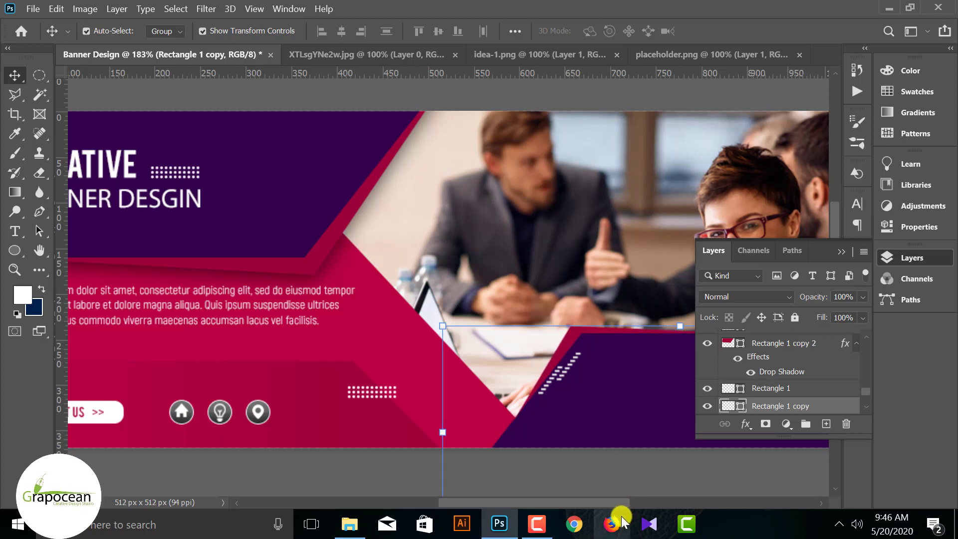
ctrl+click(587, 483)
scroll(477, 448, down, 3)
key(ctrl)
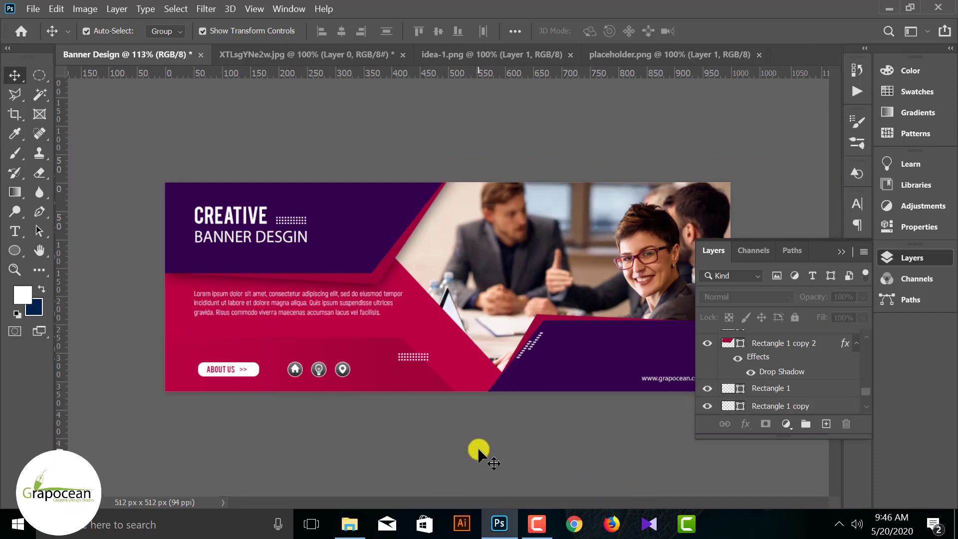
scroll(478, 447, down, 2)
scroll(478, 447, up, 2)
ctrl+click(573, 318)
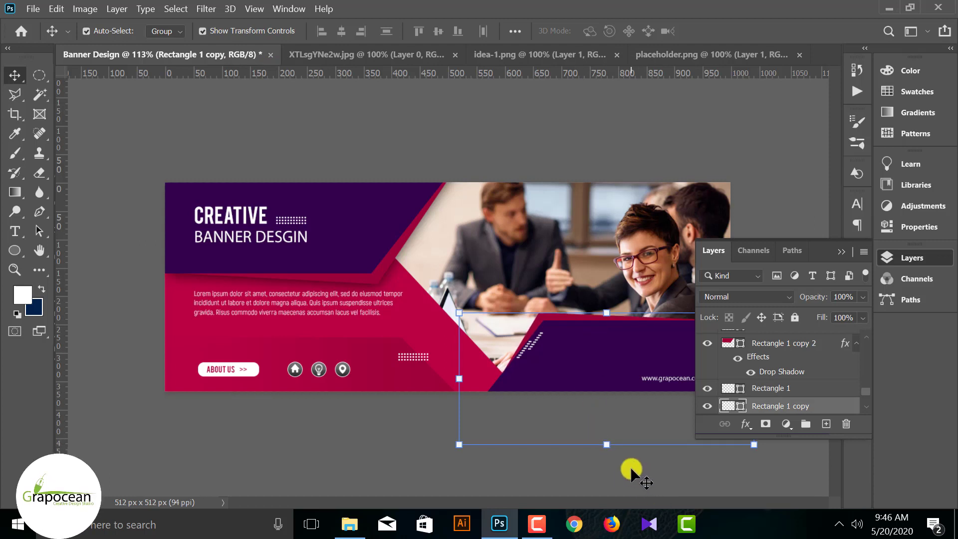
key(Left)
key(Left)
key(Left)
key(Down)
key(Down)
key(Down)
key(Down)
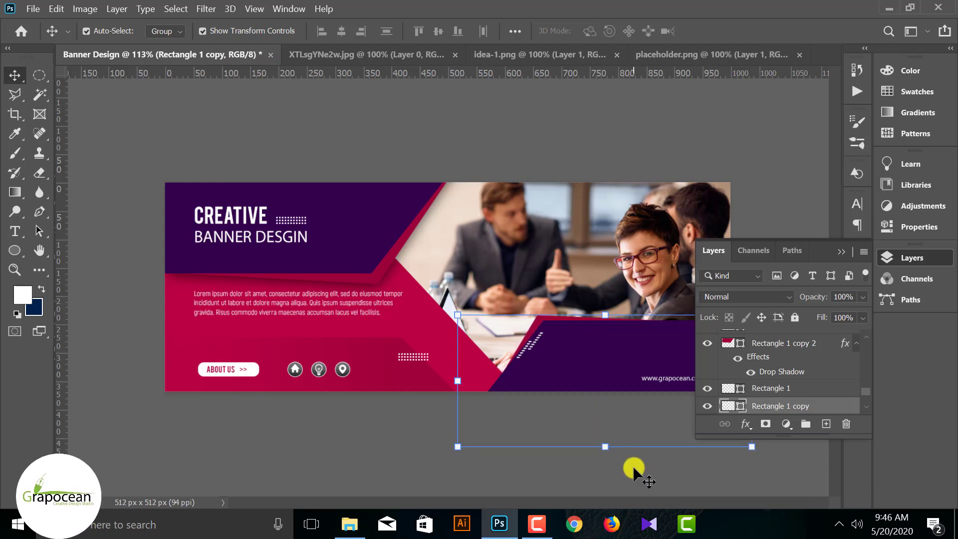
- Nudge the crimson shape behind the lower purple shape back to the right and up, and deselect it
key(Right)
key(Up)
key(Up)
key(Up)
key(Right)
key(Right)
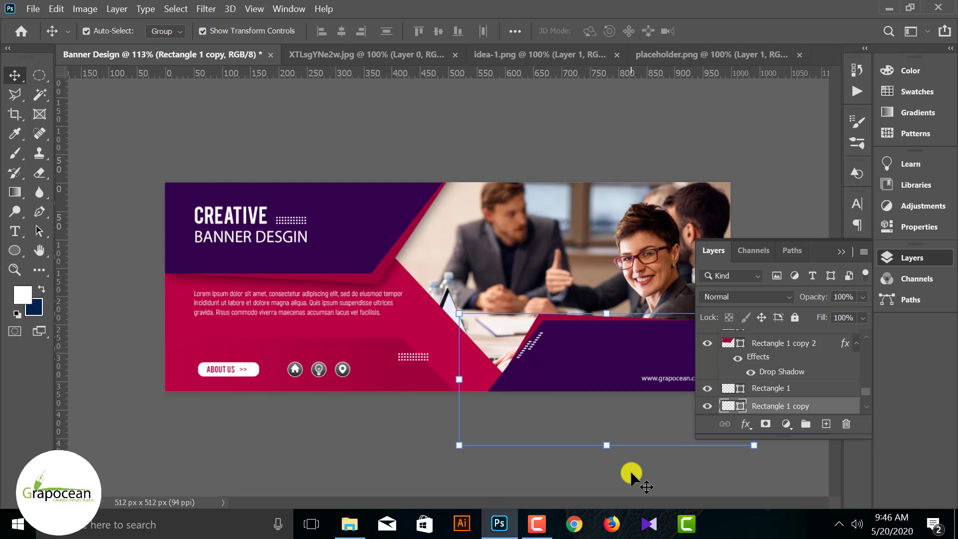
click(631, 471)
- Delete the duplicated dash group, undoing and redoing the deletion to compare both versions of the banner
scroll(469, 437, down, 2)
scroll(515, 367, up, 4)
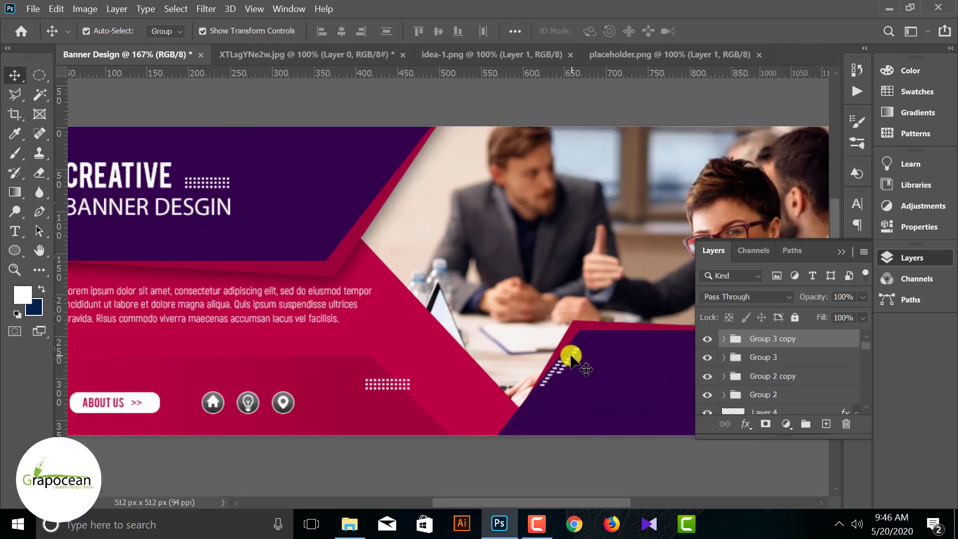
drag(572, 358, 582, 422)
key(Delete)
scroll(519, 442, down, 5)
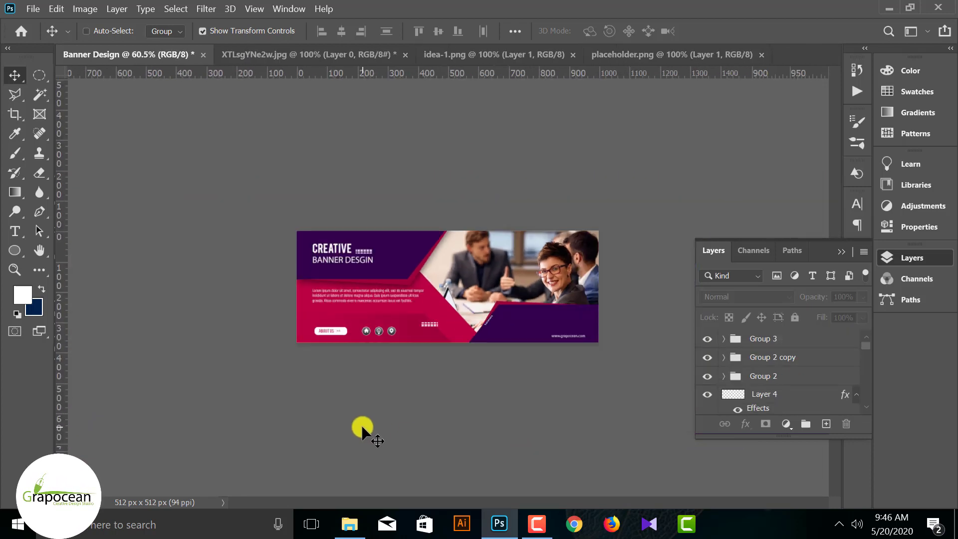
key(ctrl+z)
scroll(539, 381, up, 2)
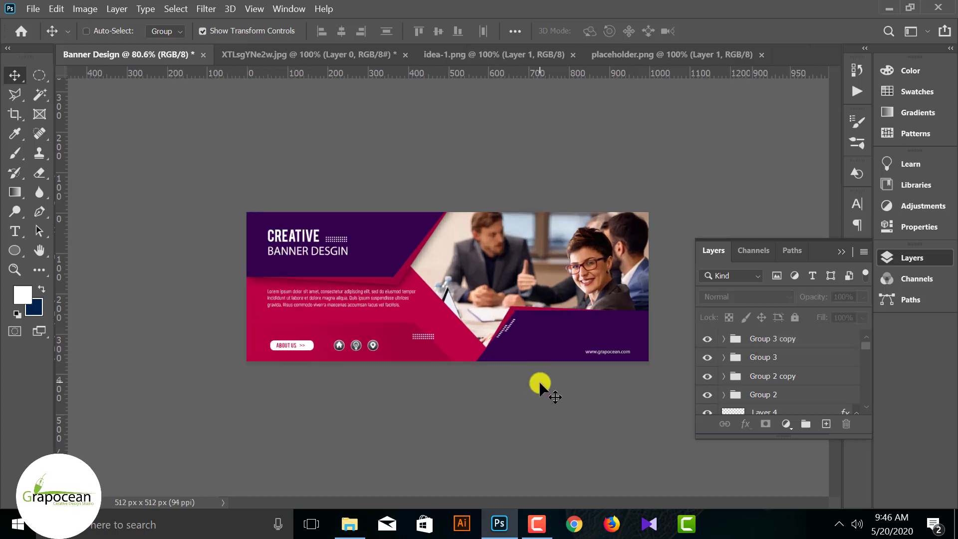
key(ctrl+shift+z)
ctrl+click(536, 411)
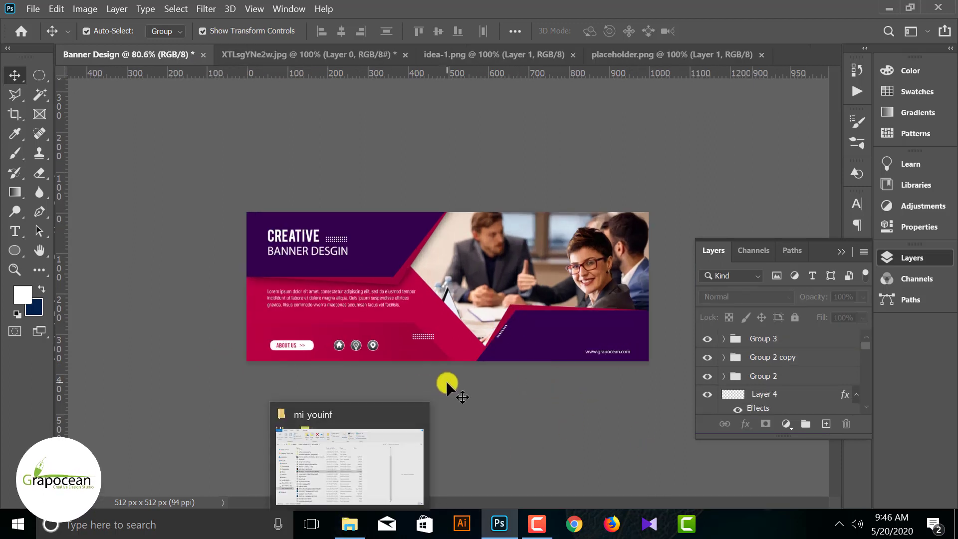
- Open the shutter icon from the 159586-interface-icon-compilation png folder
click(33, 8)
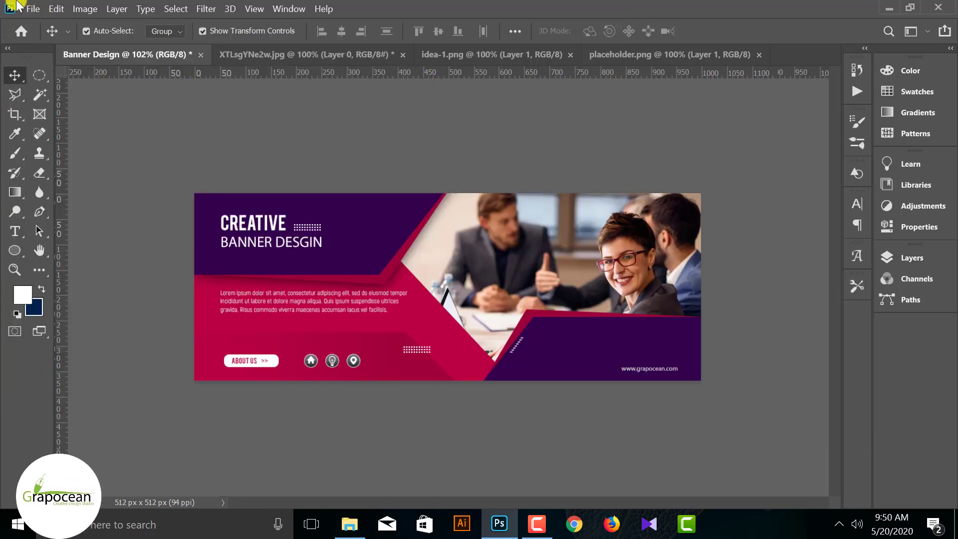
click(31, 9)
click(35, 34)
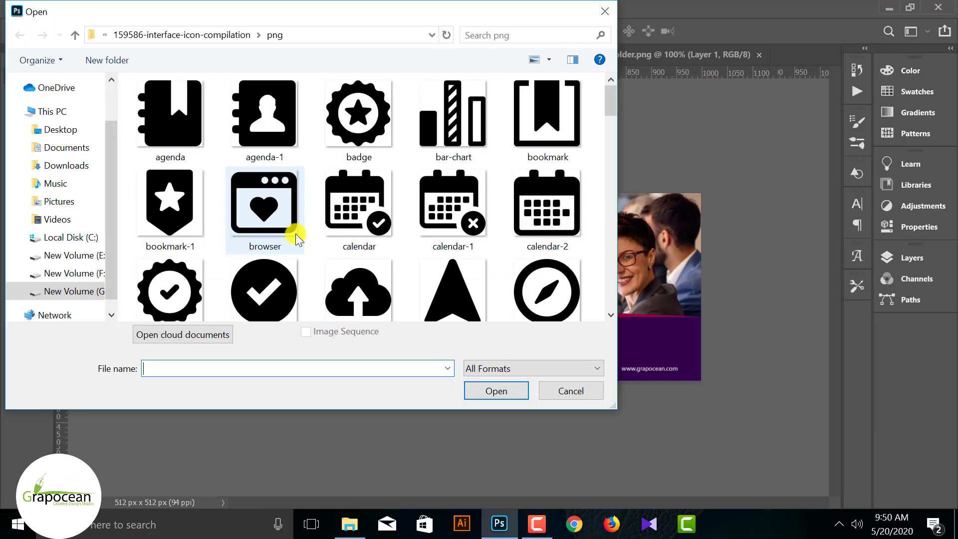
scroll(295, 234, down, 6)
scroll(358, 249, down, 10)
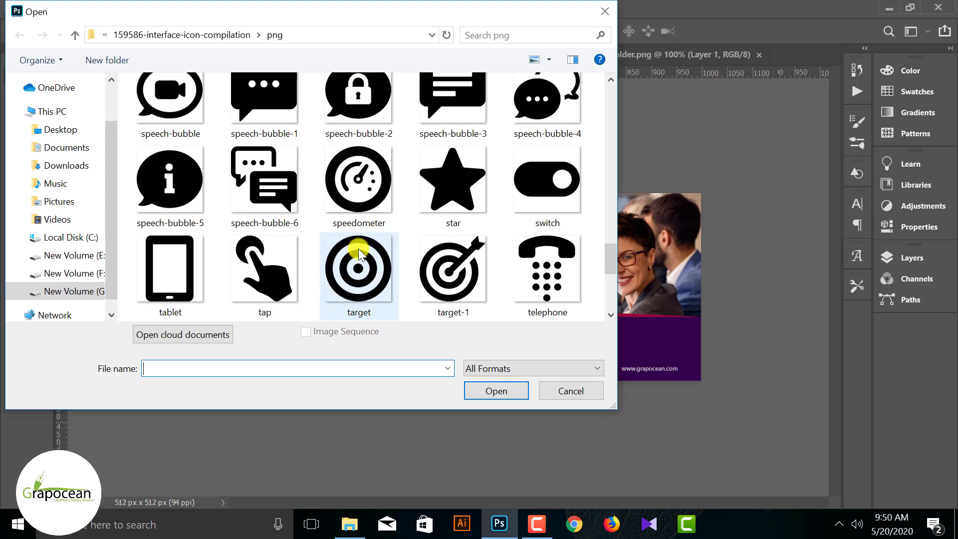
scroll(357, 247, up, 2)
scroll(357, 244, up, 3)
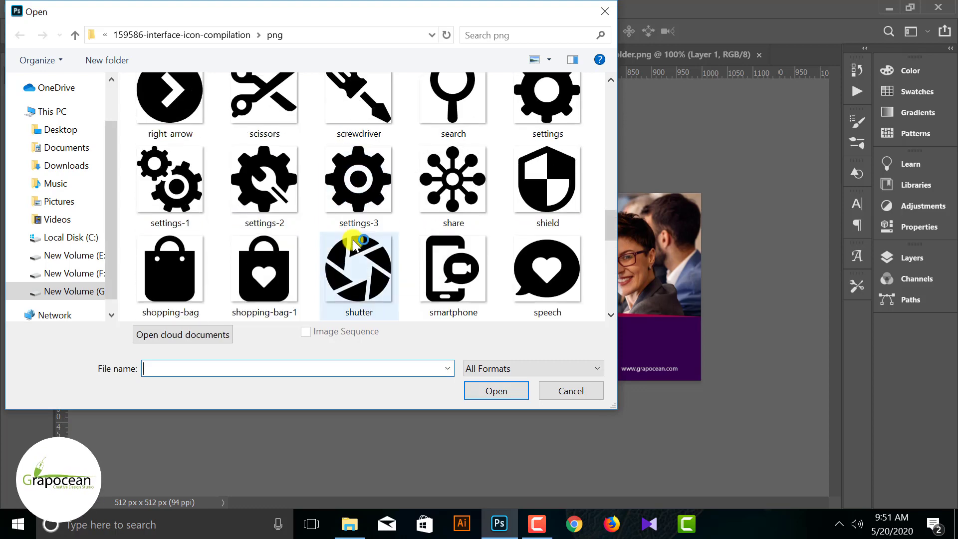
click(370, 250)
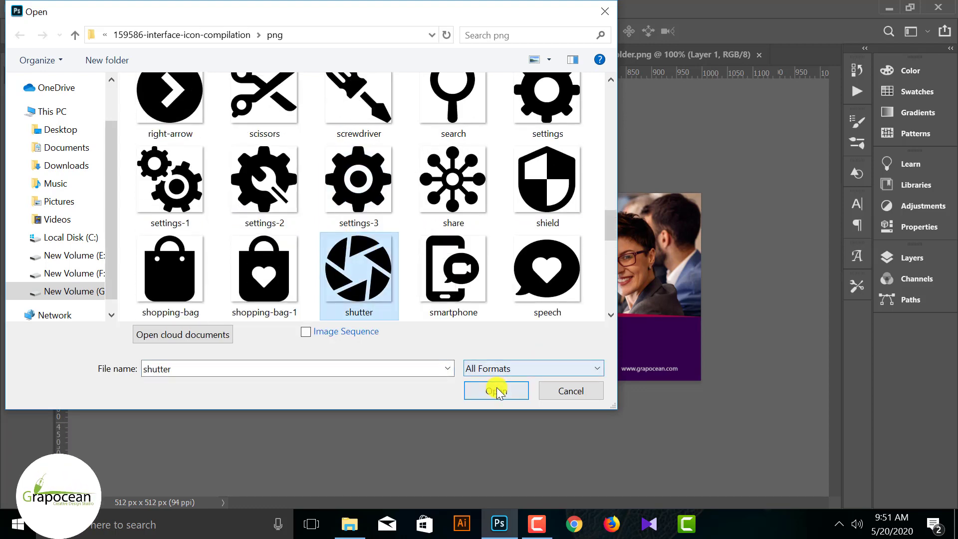
click(496, 388)
- Bring the shutter icon into the banner, scale it to 13.12% and place it on the lower purple shape at about X 717 px, Y 319 px
drag(362, 207, 785, 367)
drag(703, 214, 667, 336)
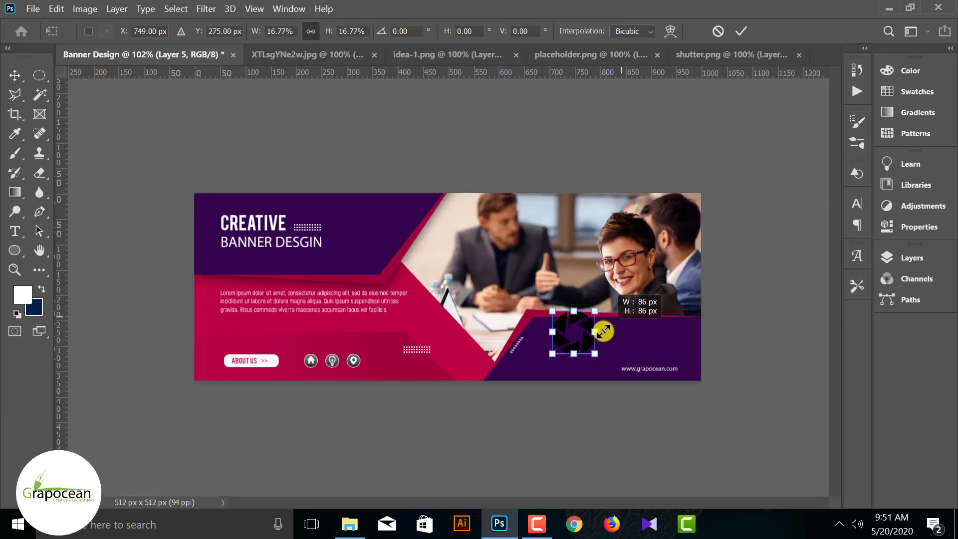
scroll(648, 349, up, 3)
drag(655, 374, 626, 412)
scroll(621, 399, down, 3)
click(916, 258)
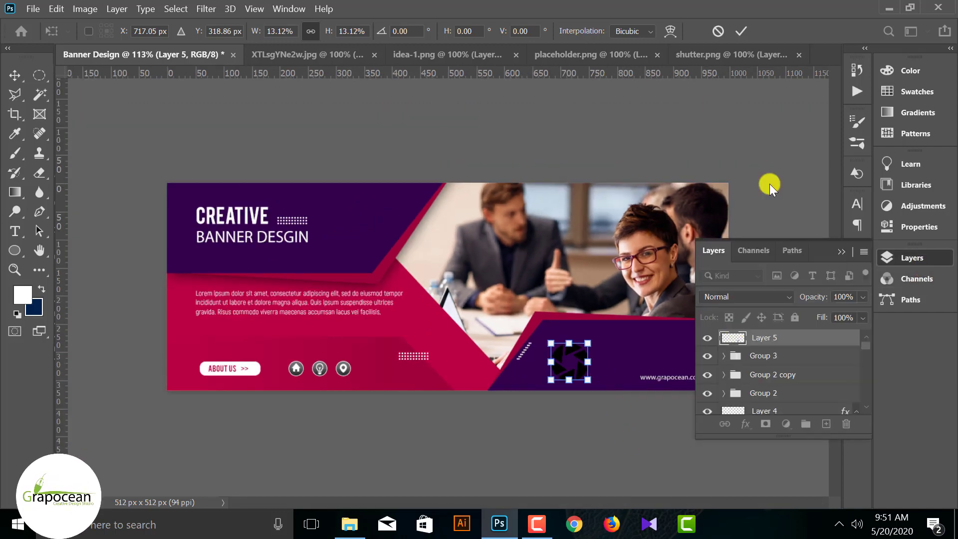
key(Return)
- Recolor the shutter icon white through its layer's blending options
right_click(808, 338)
click(636, 20)
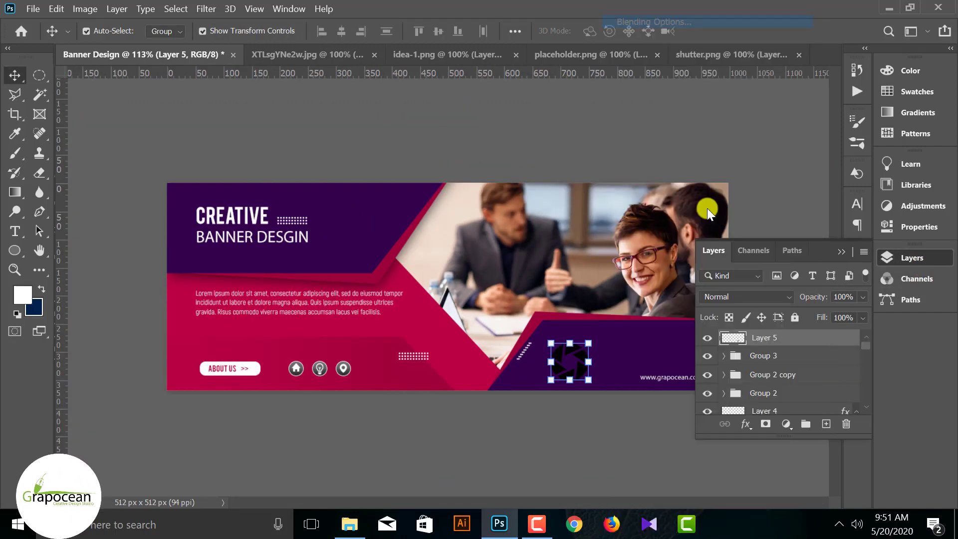
click(409, 333)
drag(644, 130, 412, 366)
click(683, 391)
click(840, 251)
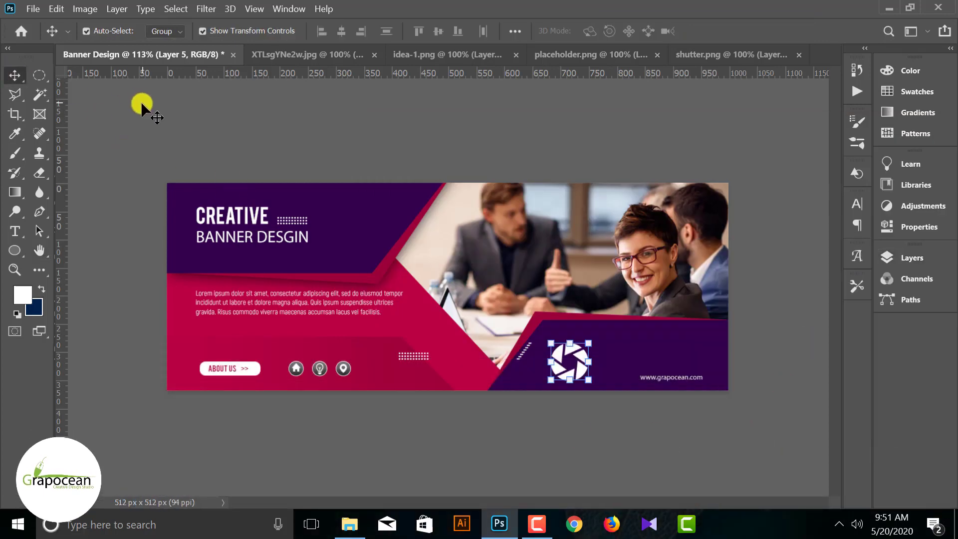
- Move the white shutter icon about 181 px across and 20 px up, centering it above the website address
click(612, 462)
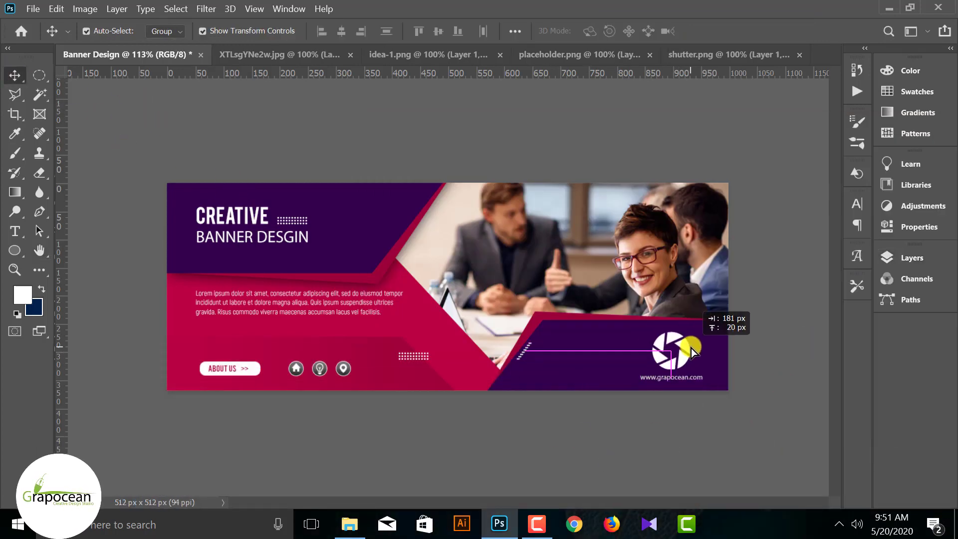
drag(690, 348, 692, 350)
click(745, 398)
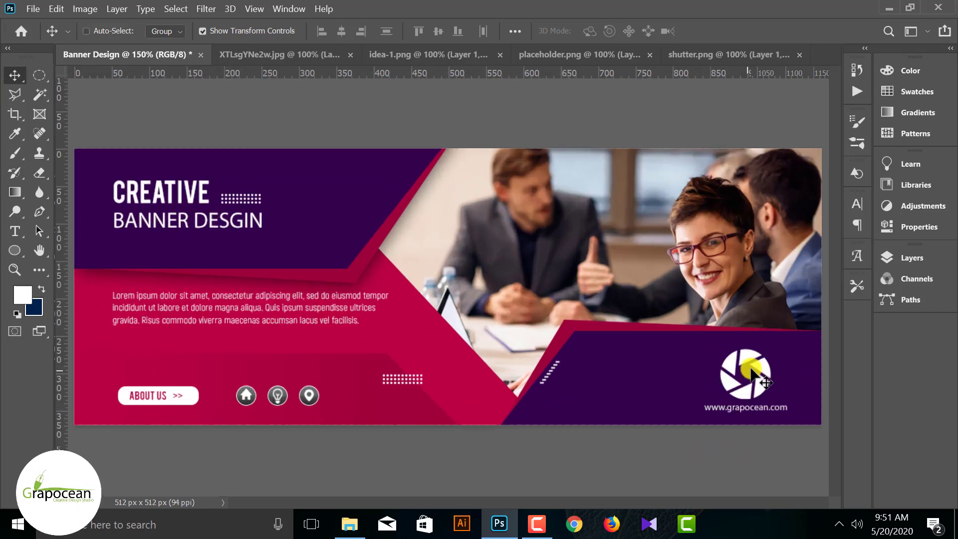
- Scale the shutter icon above the website address down to 72.34%
key(ctrl+plus)
click(761, 372)
drag(775, 344, 766, 355)
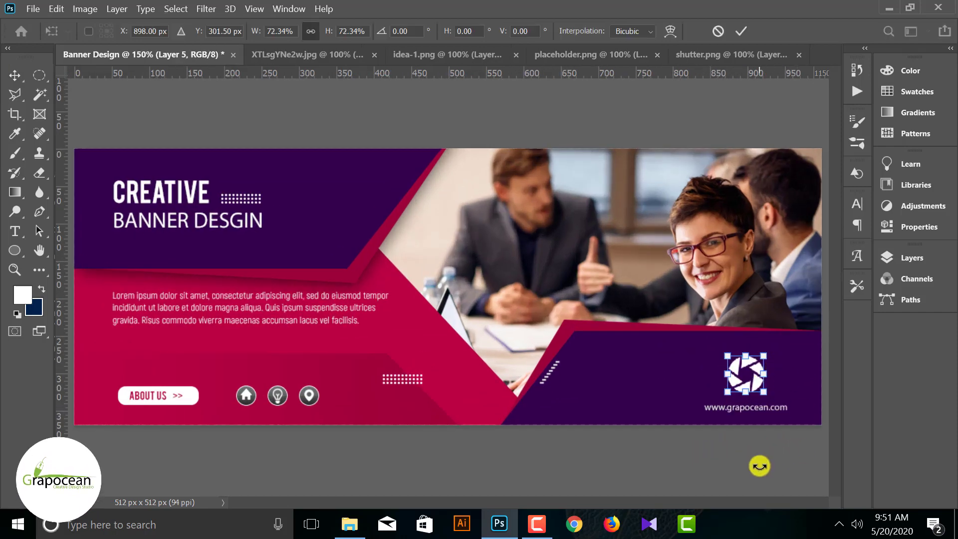
click(761, 30)
key(ctrl+minus)
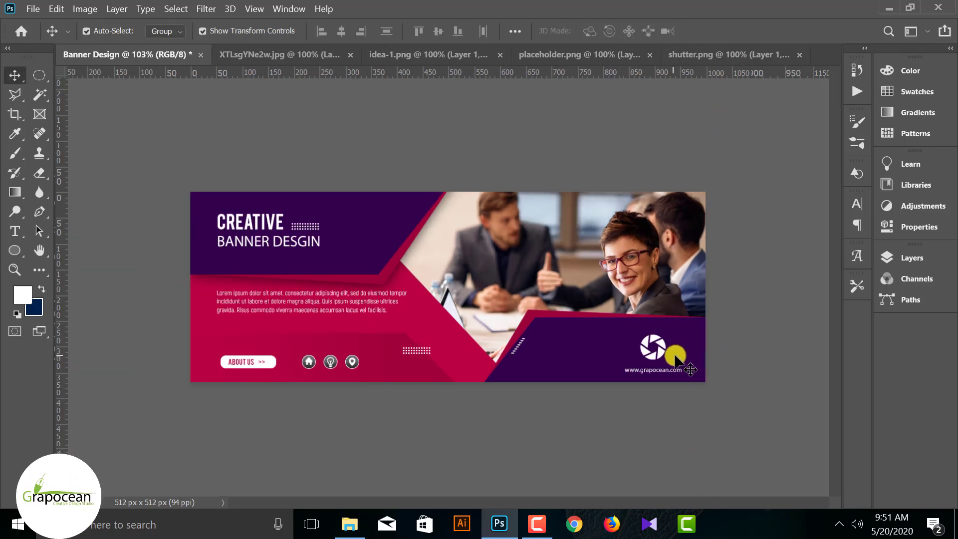
click(679, 443)
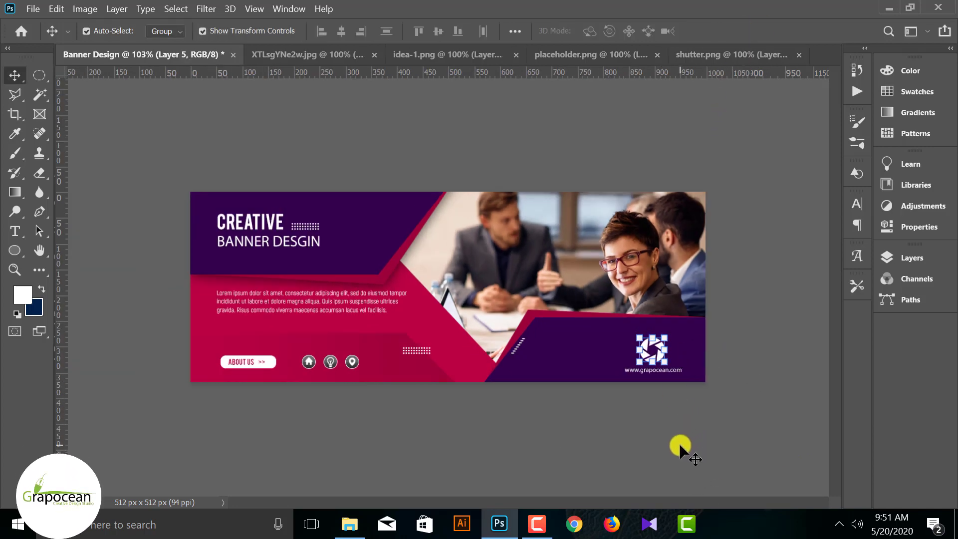